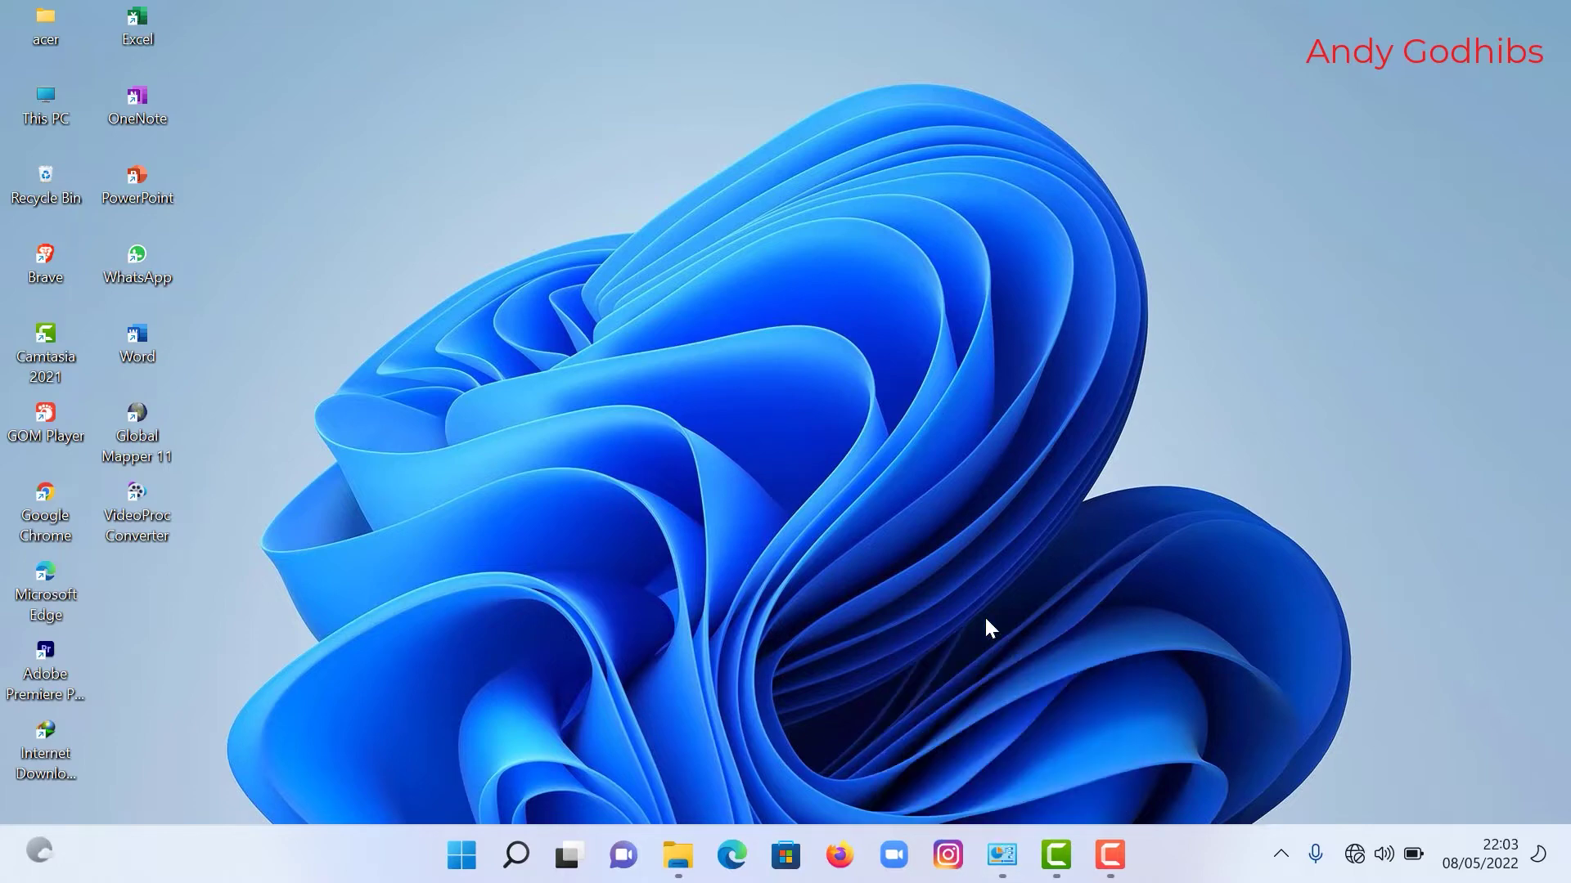
Step: Open the Ethernet 2 adapter's IPv4 properties and switch to a manually set IP address
{"action": "mouse_move", "coordinate": [1000, 856]}
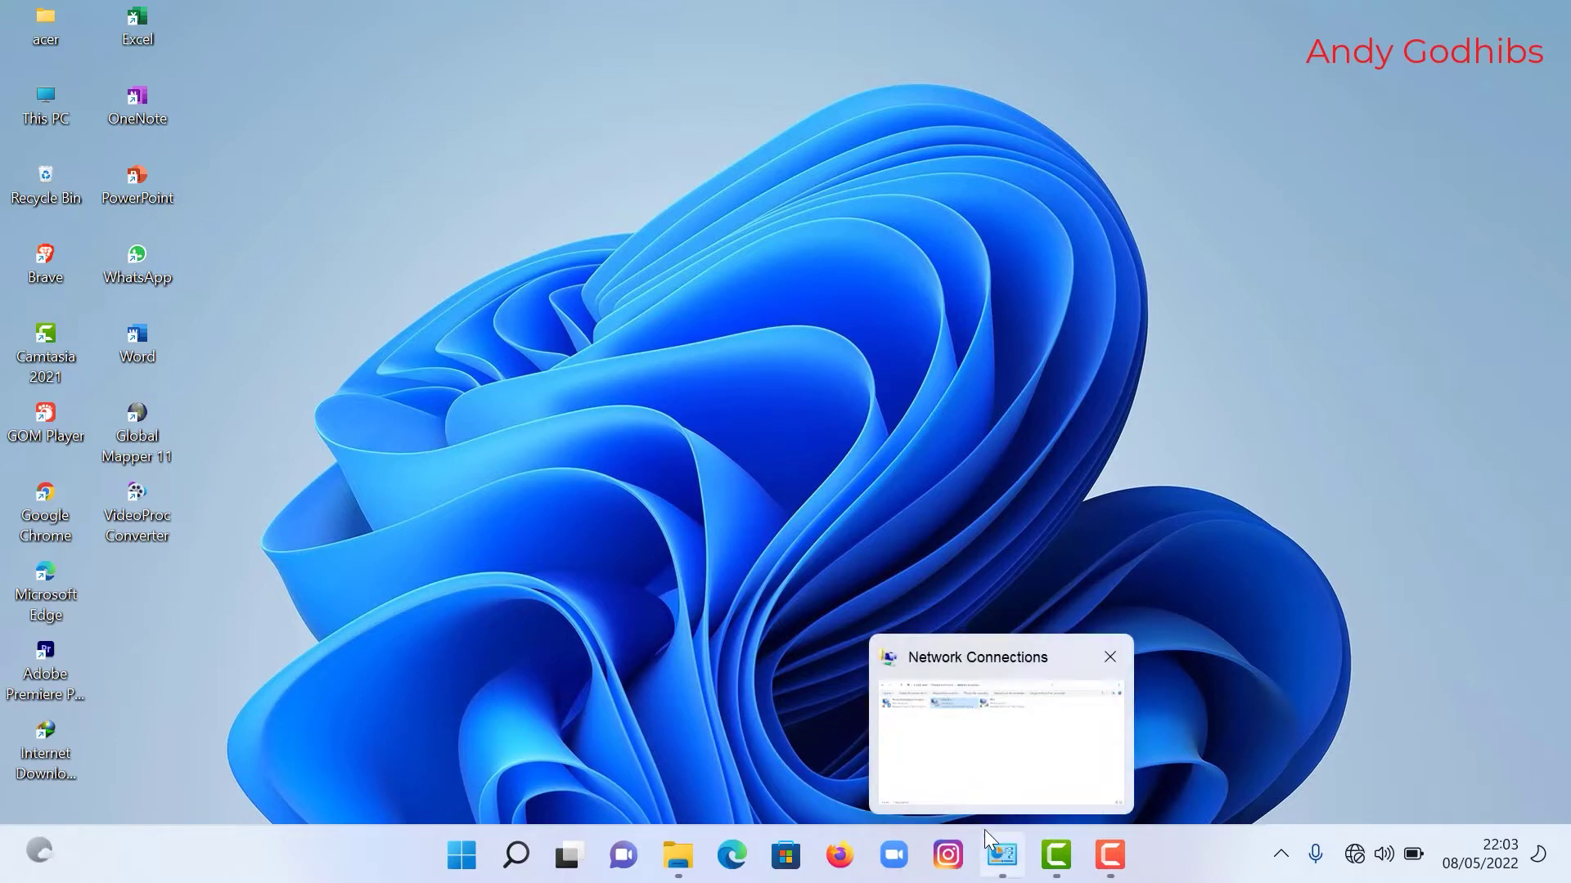
{"action": "left_click", "coordinate": [998, 785]}
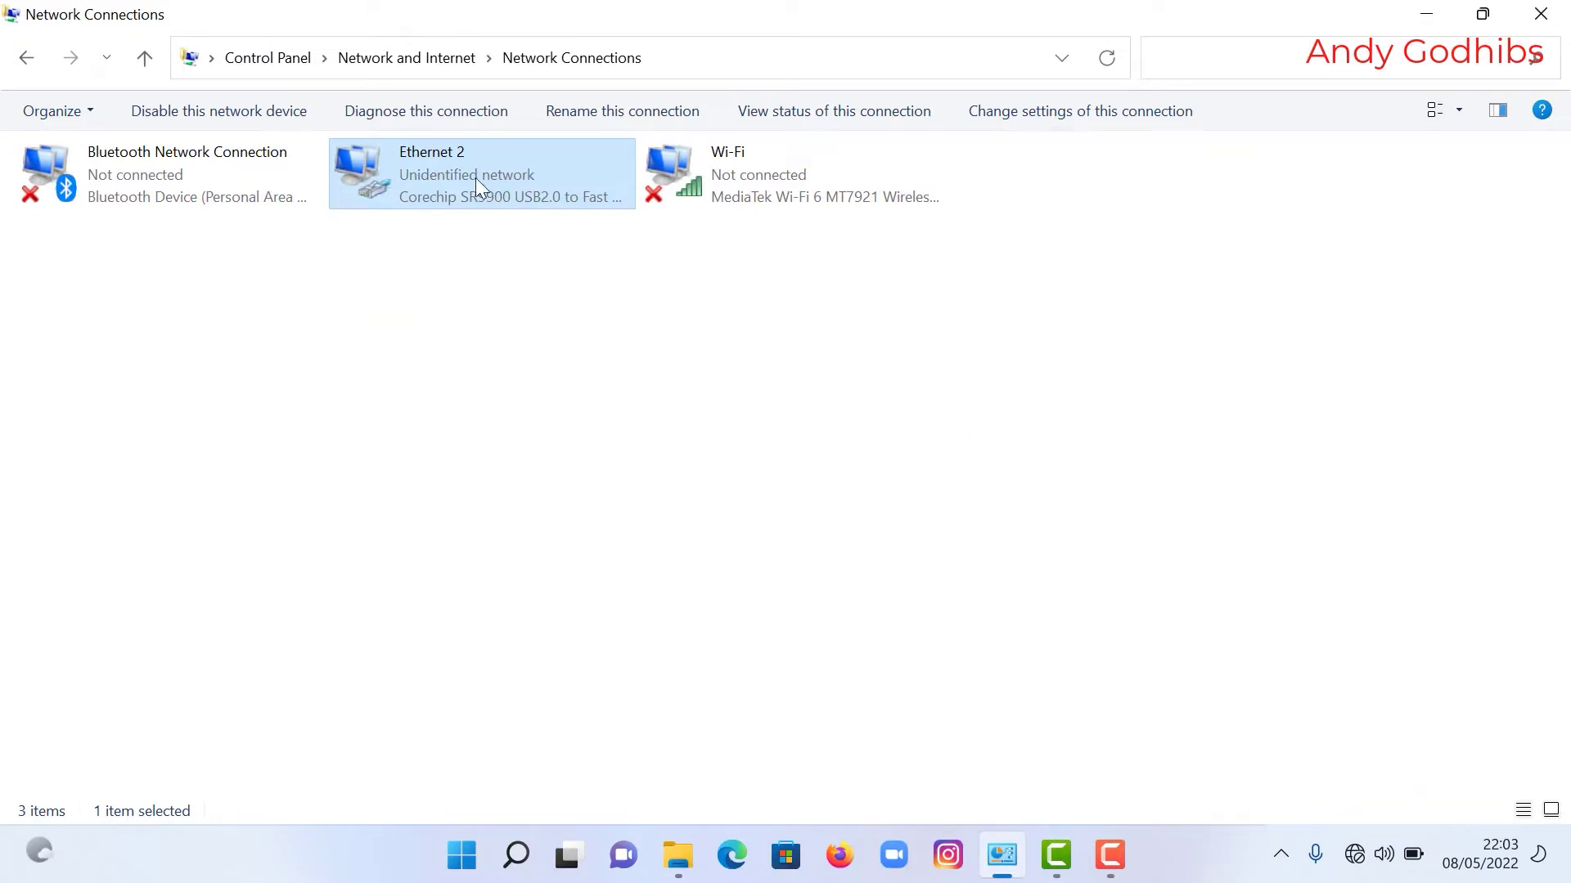
{"action": "right_click", "coordinate": [476, 180]}
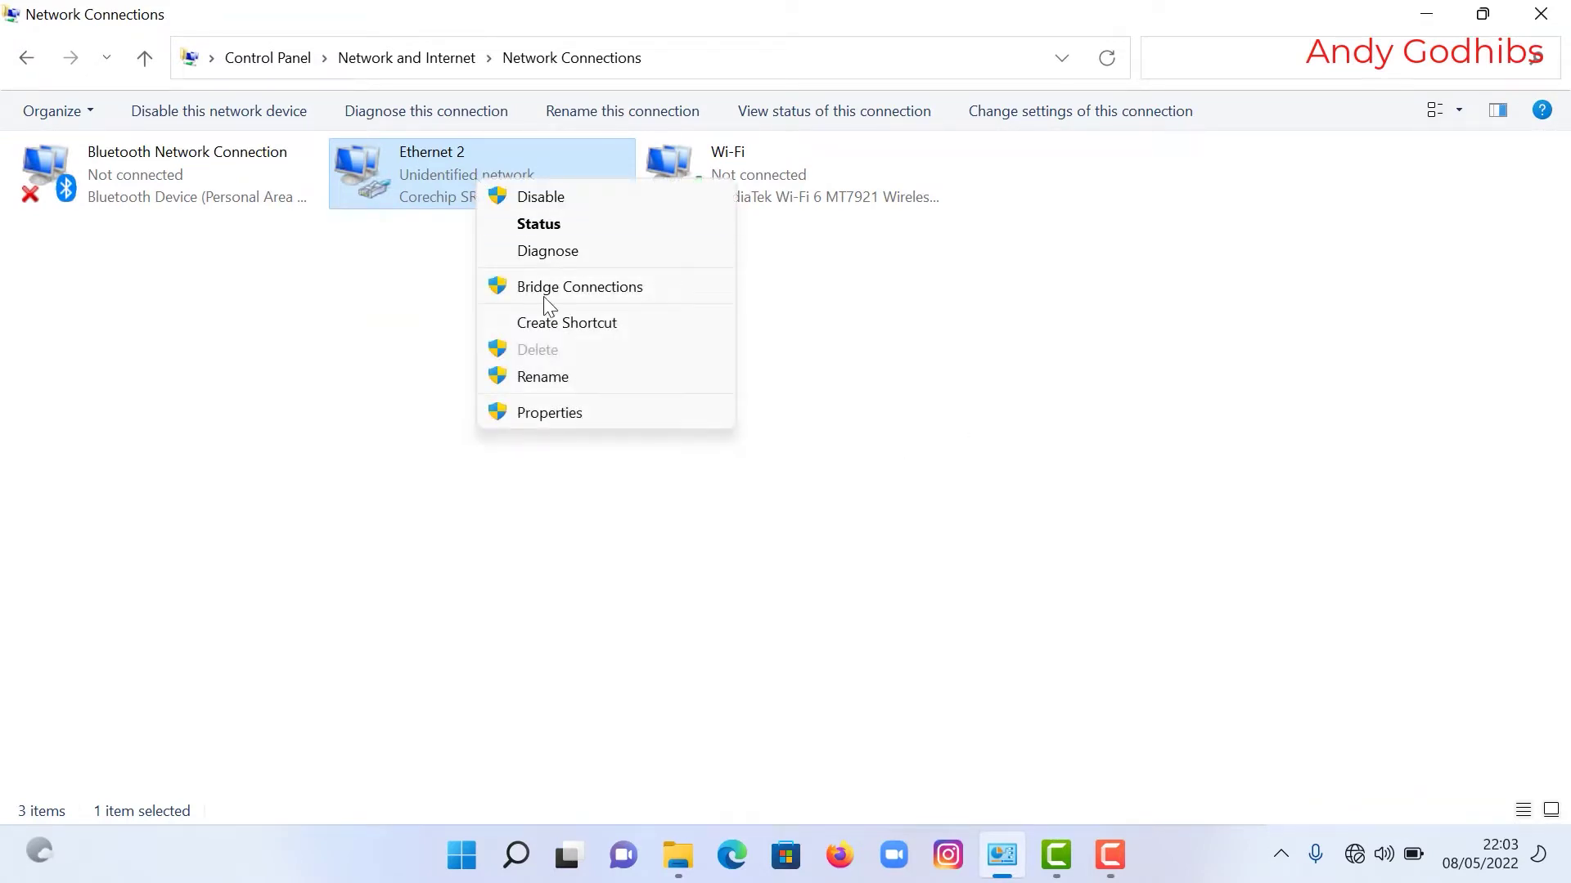
{"action": "left_click", "coordinate": [549, 414]}
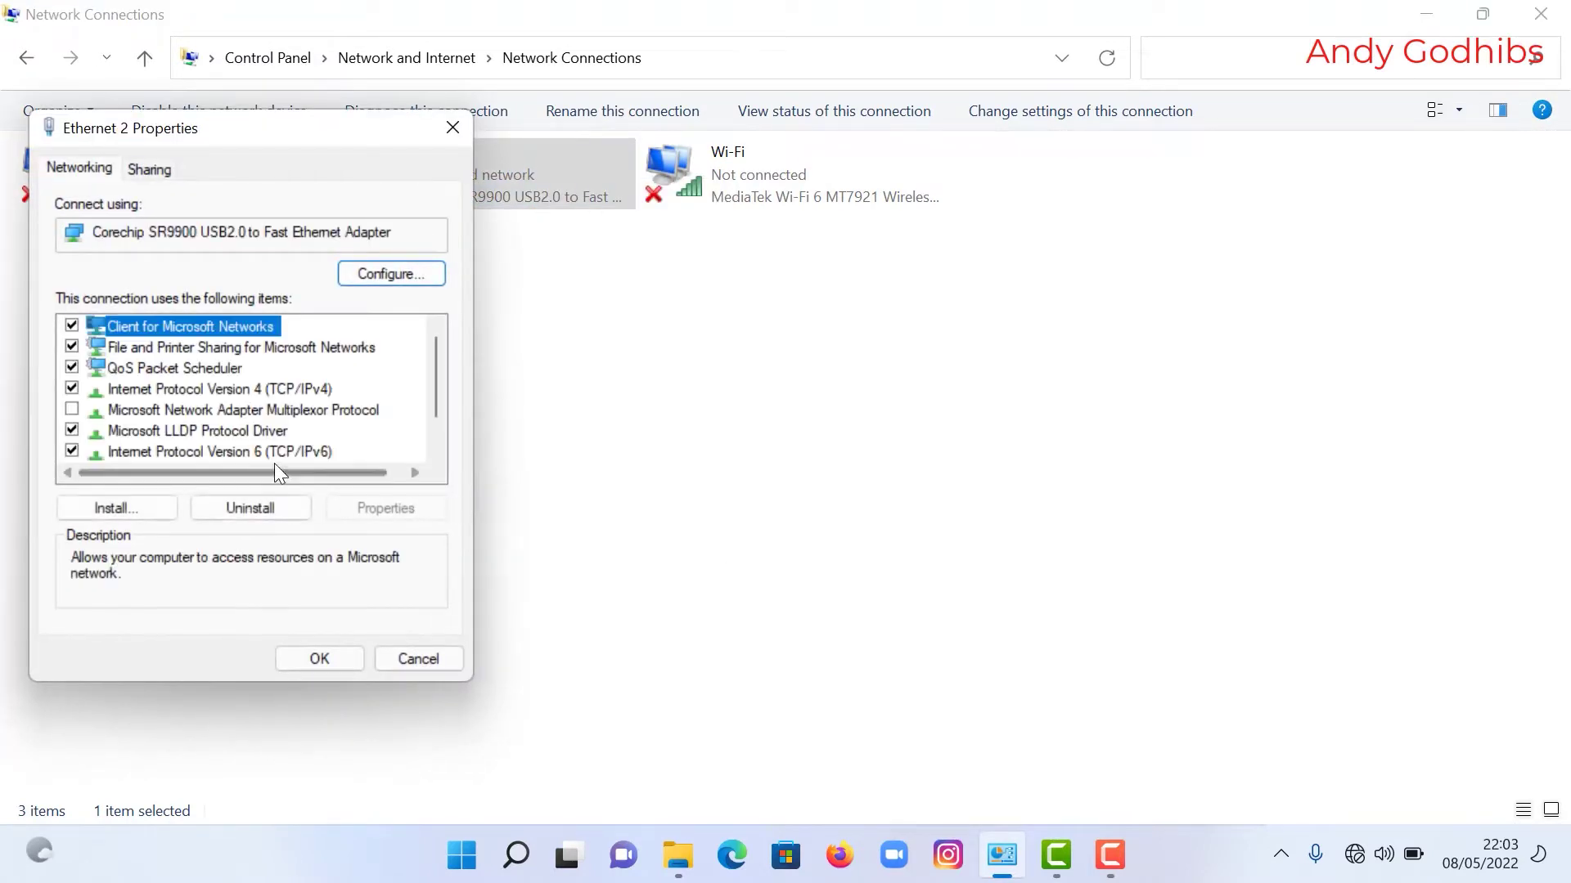
{"action": "double_click", "coordinate": [291, 389]}
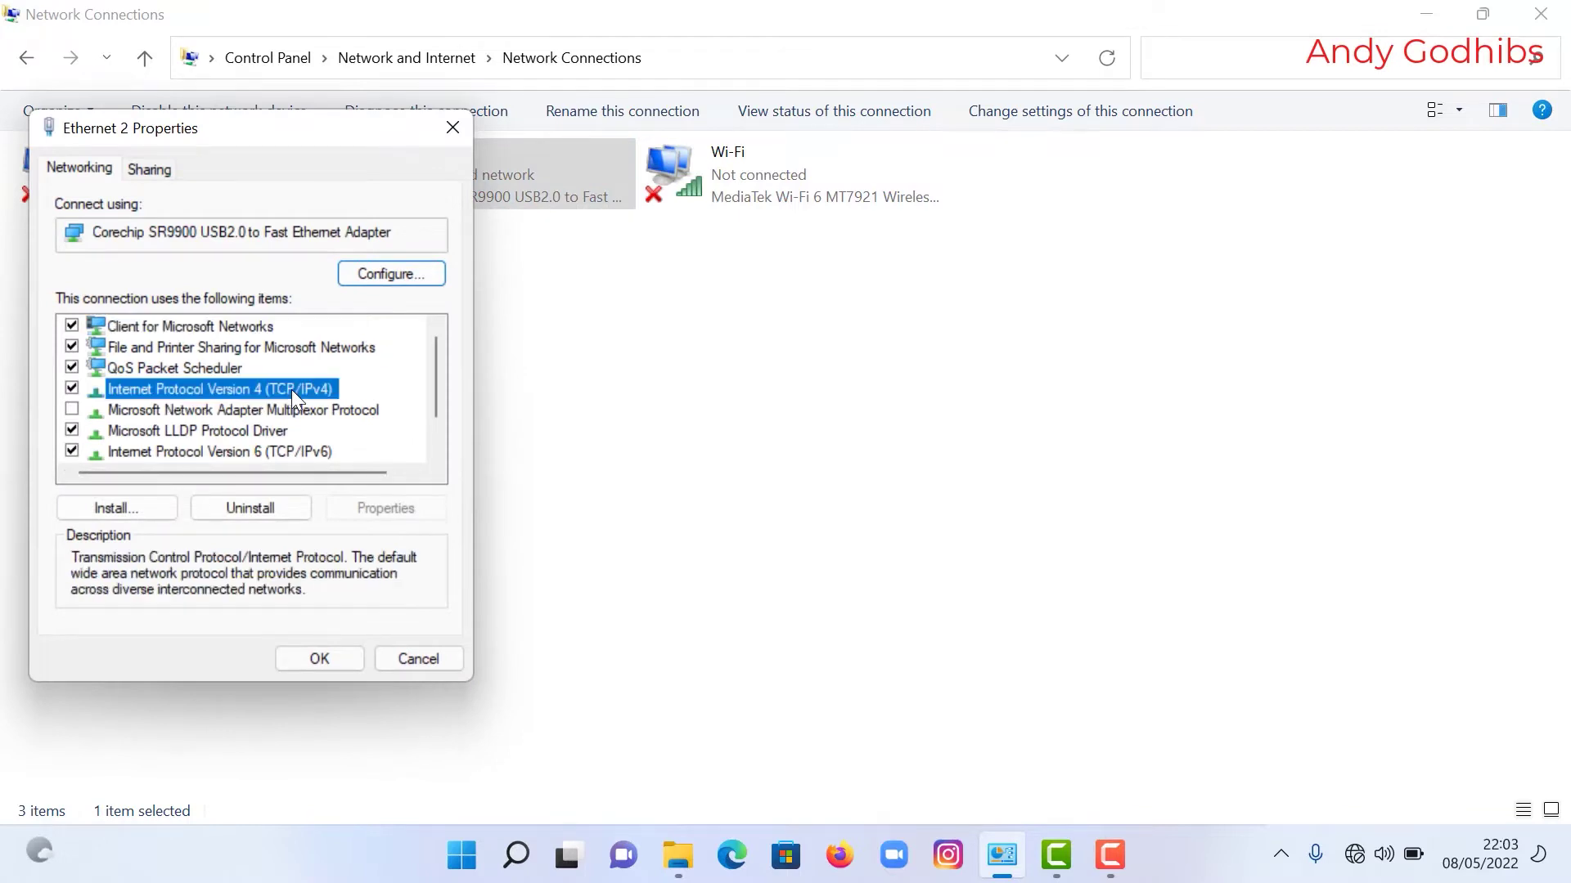
{"action": "left_click", "coordinate": [148, 399]}
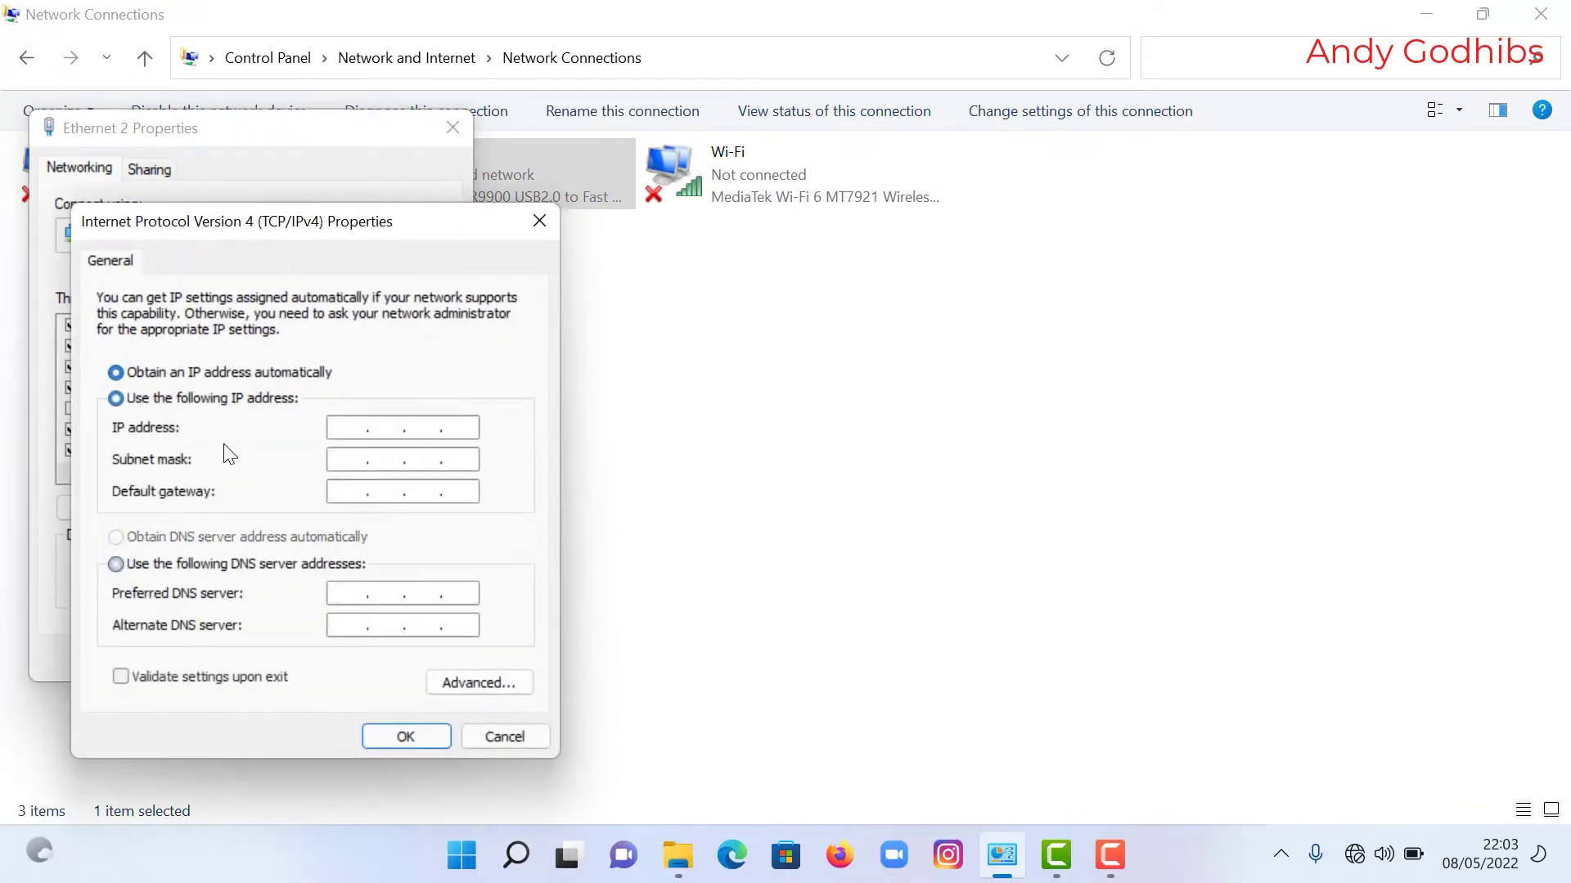
Step: Assign Ethernet 2 IP 192.168.0.100 with mask 255.255.255.0 and save both dialogs
{"action": "left_click", "coordinate": [339, 428]}
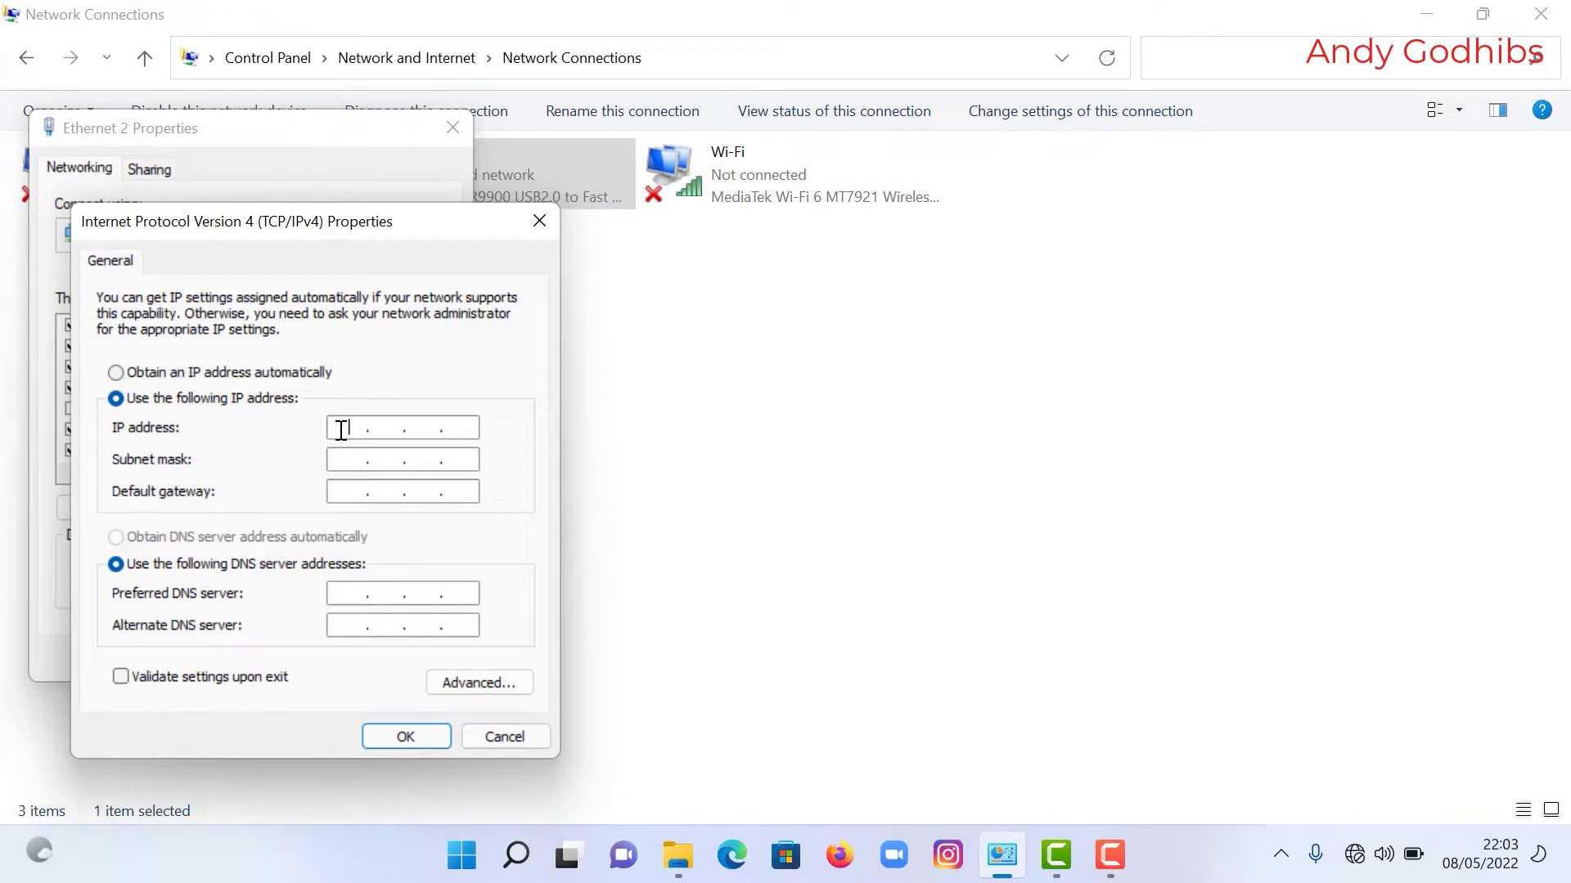
{"action": "type", "text": "19"}
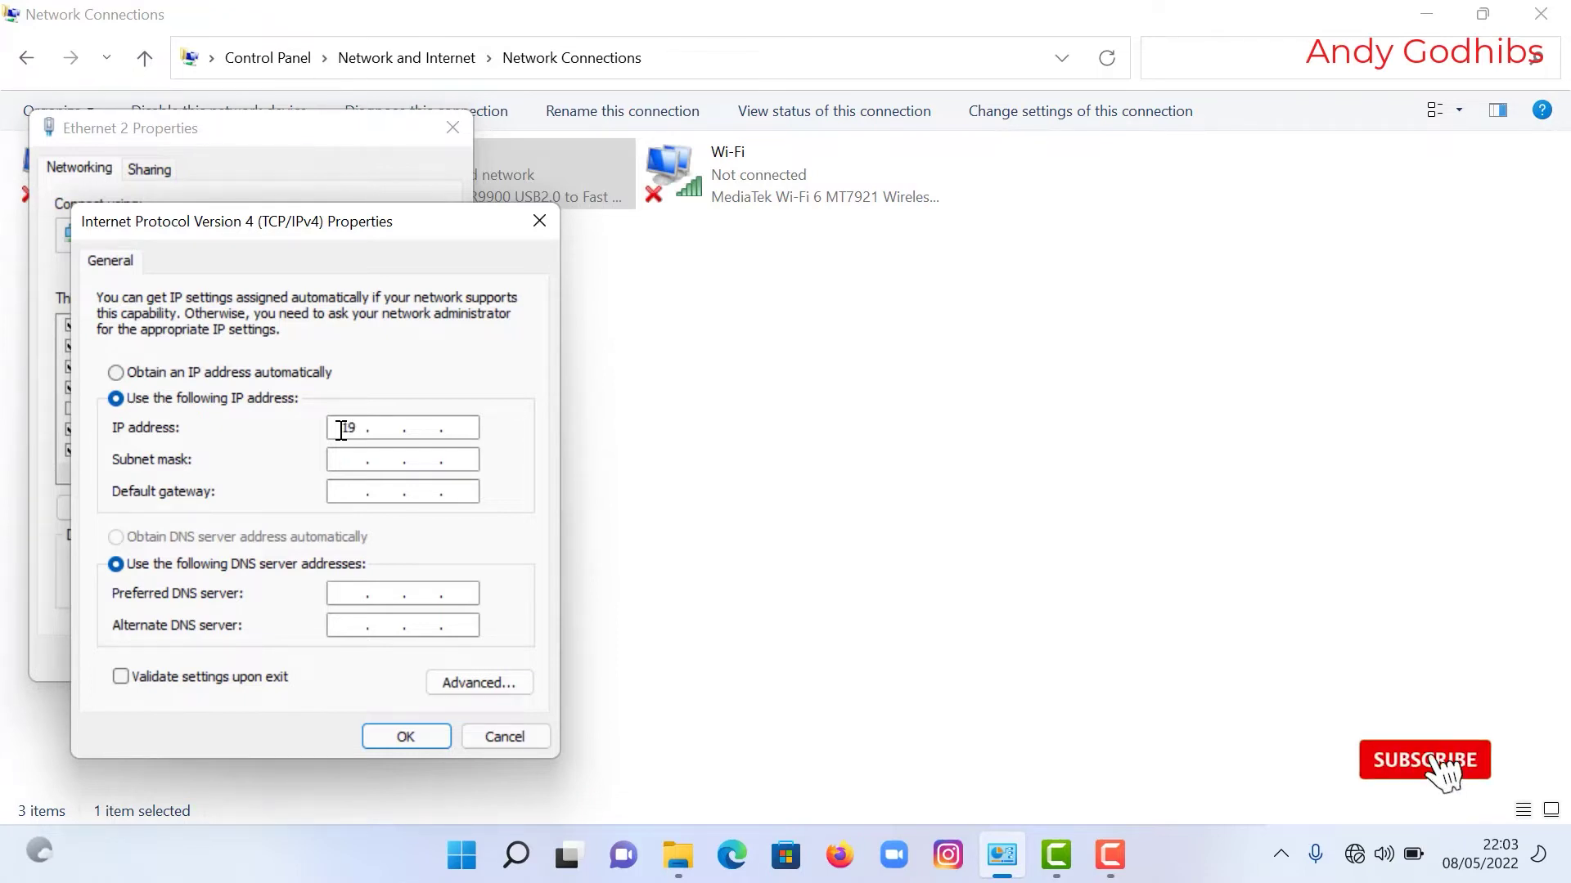
{"action": "type", "text": "2 . 1"}
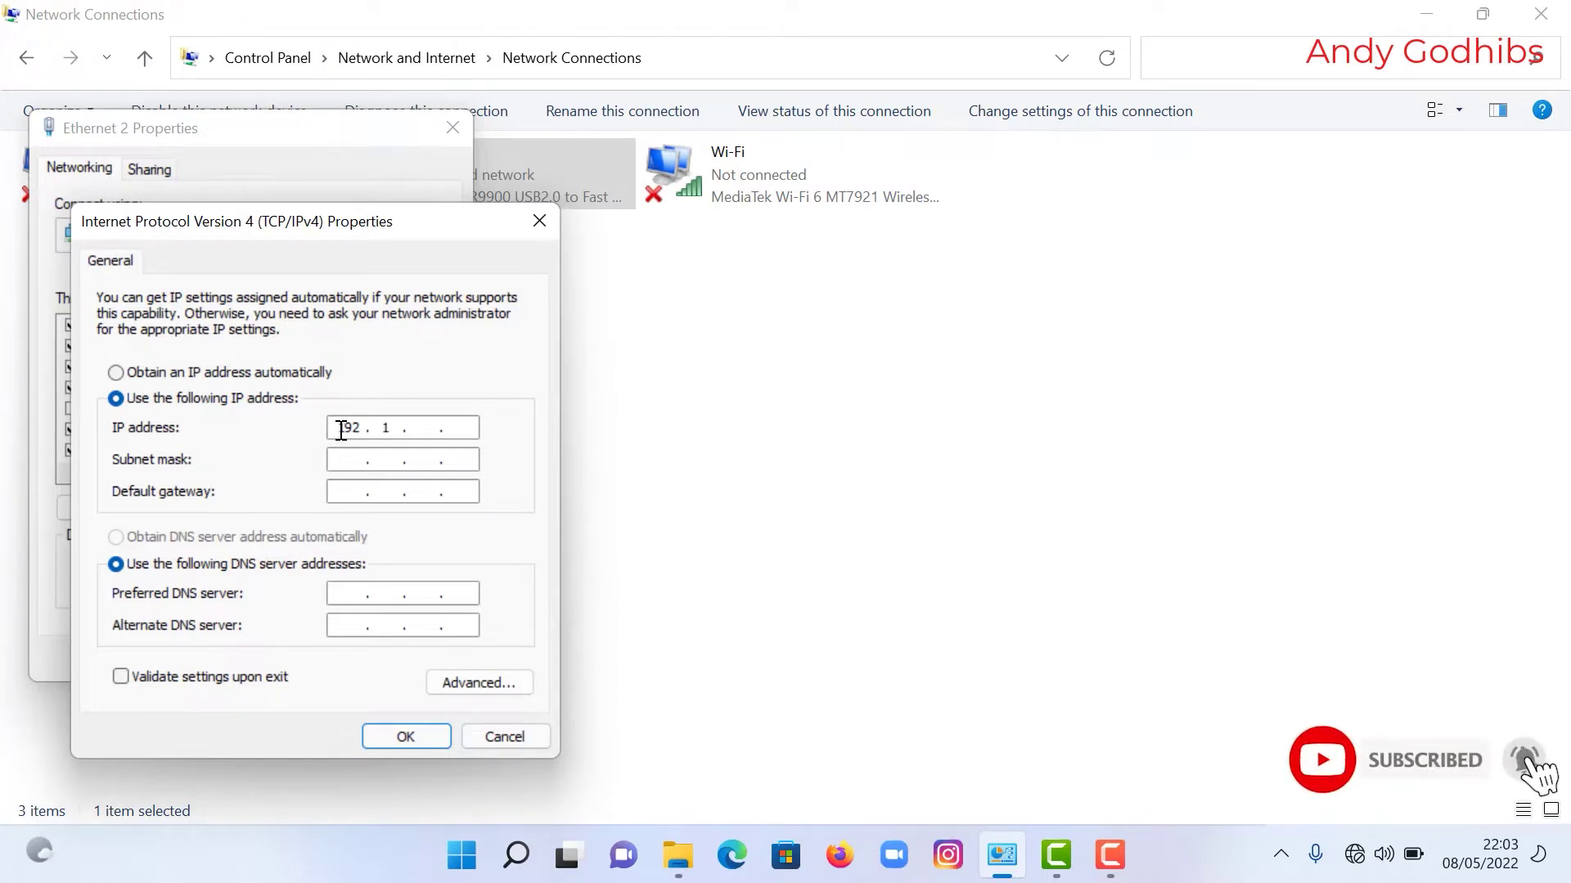
{"action": "type", "text": "68 . 0"}
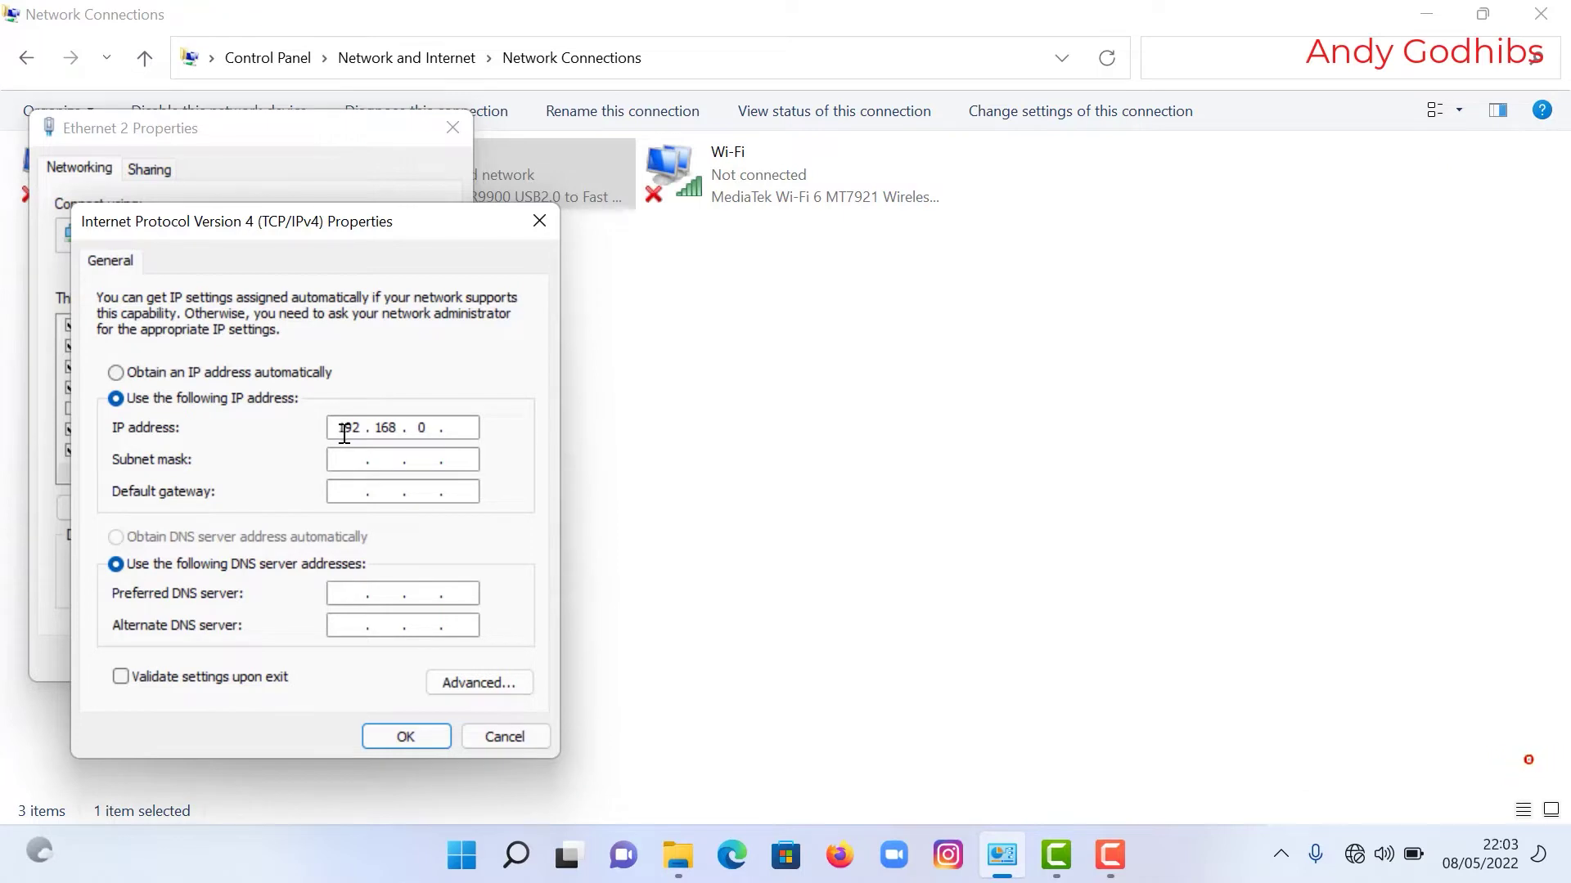
{"action": "left_click", "coordinate": [460, 430]}
{"action": "left_click", "coordinate": [356, 459]}
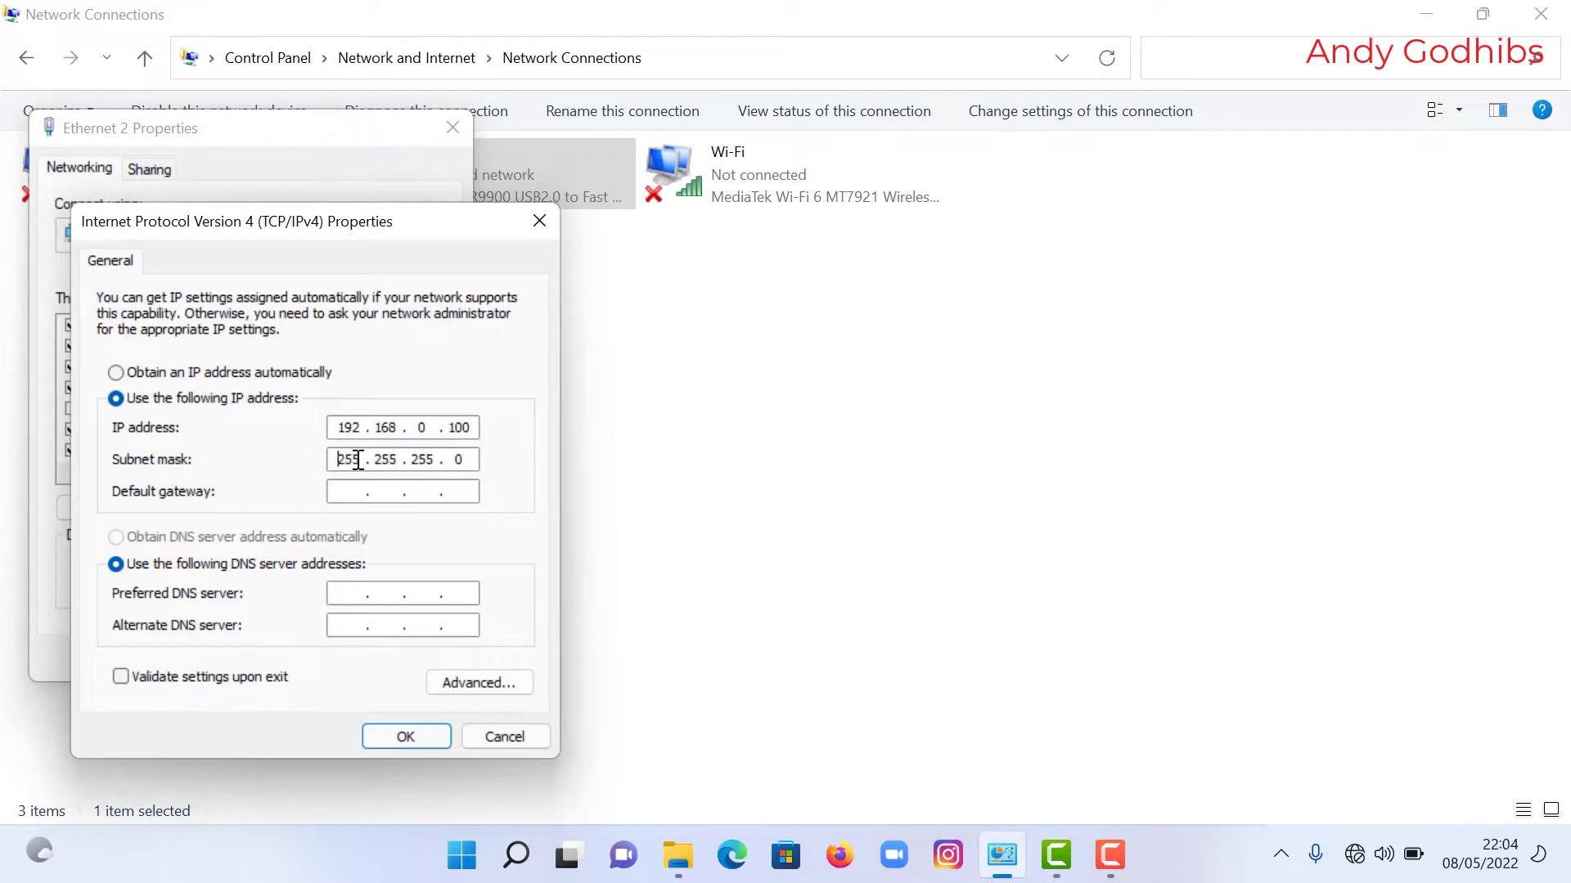
{"action": "left_click", "coordinate": [395, 739]}
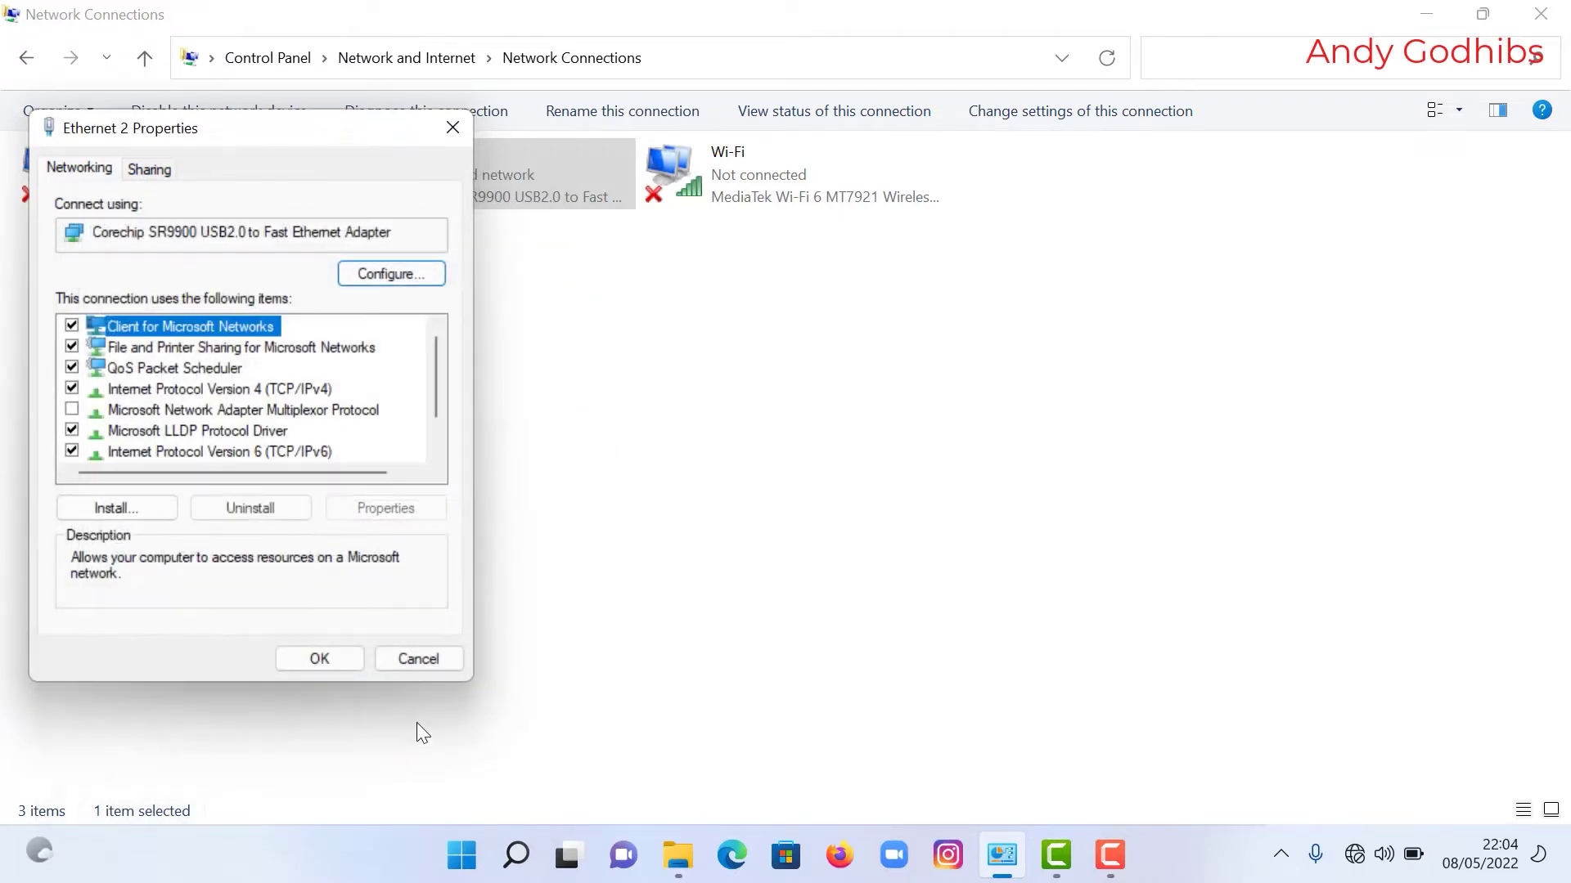
{"action": "left_click", "coordinate": [332, 658]}
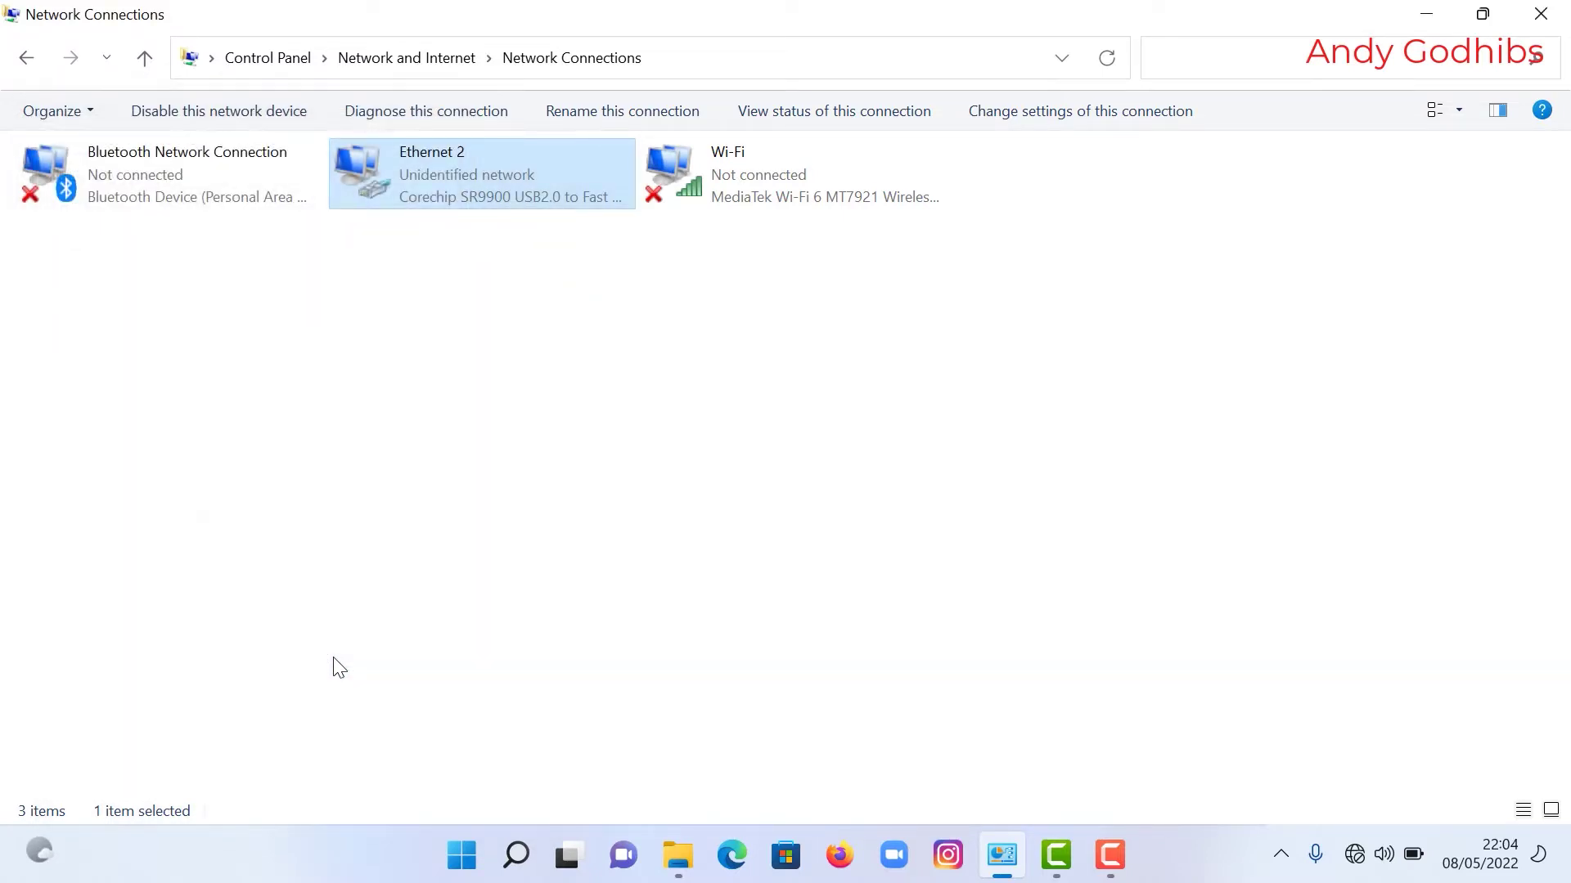
Step: Launch Google Chrome and browse to 192.168.0.254
{"action": "left_click", "coordinate": [1431, 15]}
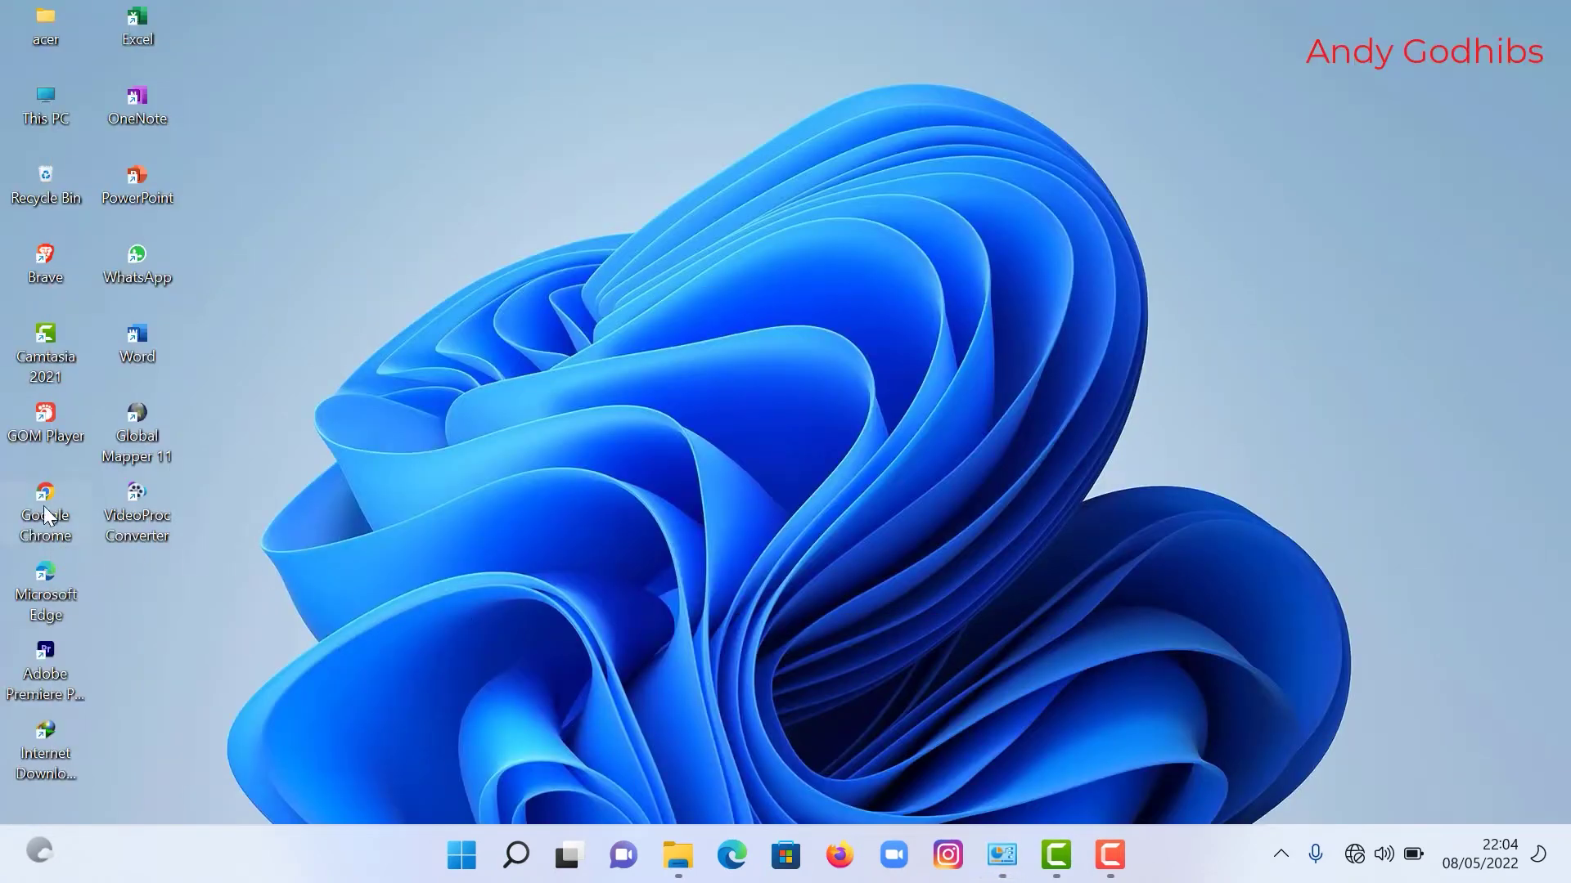
{"action": "double_click", "coordinate": [45, 507]}
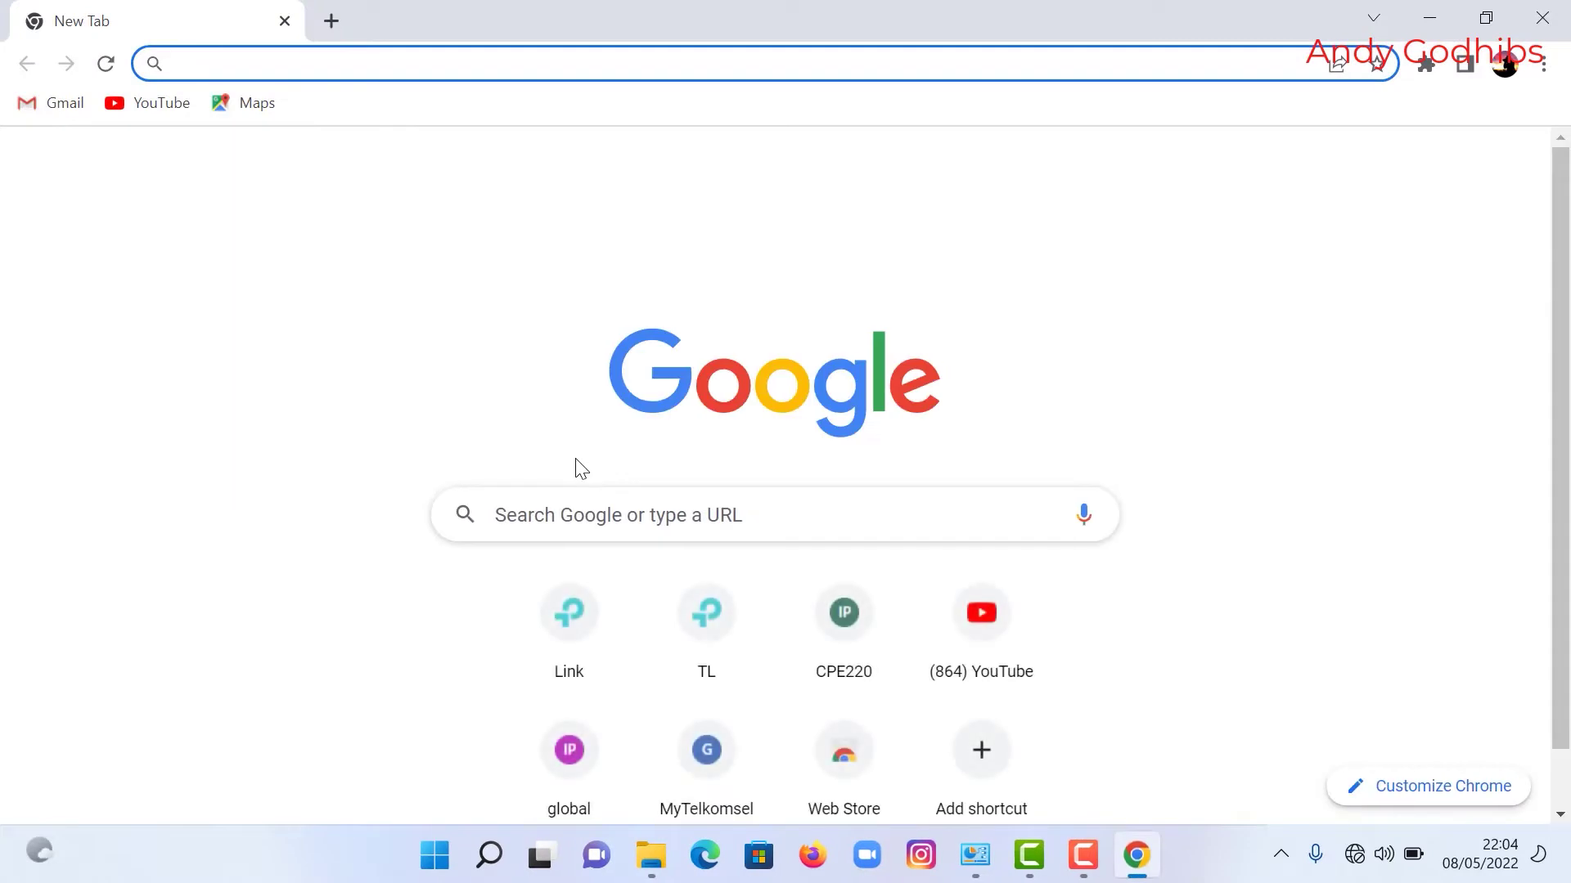
{"action": "left_click", "coordinate": [223, 64]}
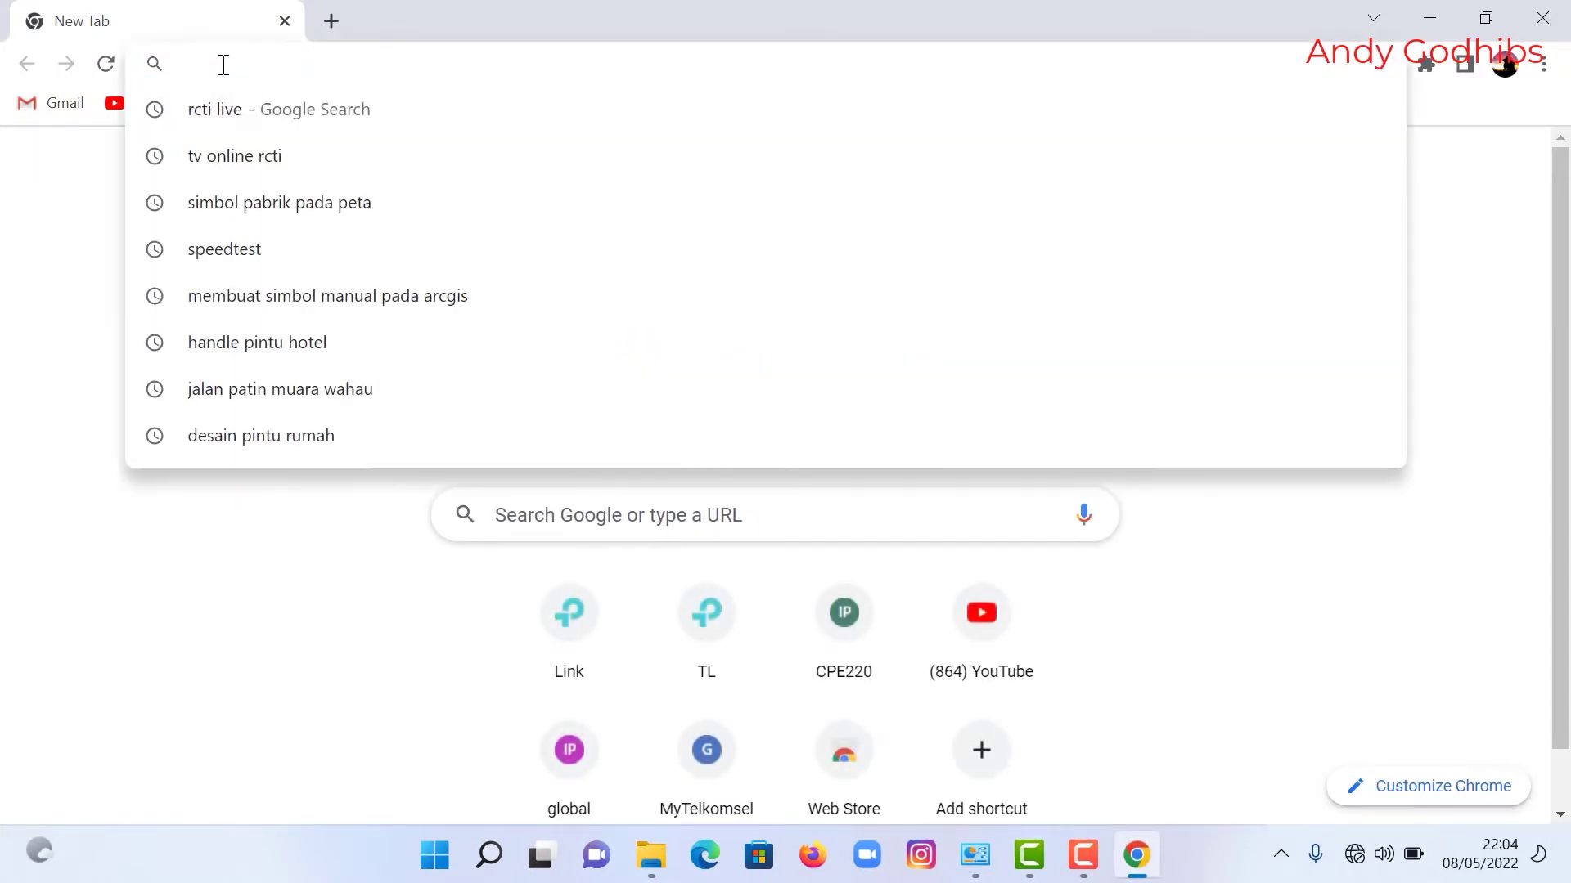
{"action": "type", "text": "19"}
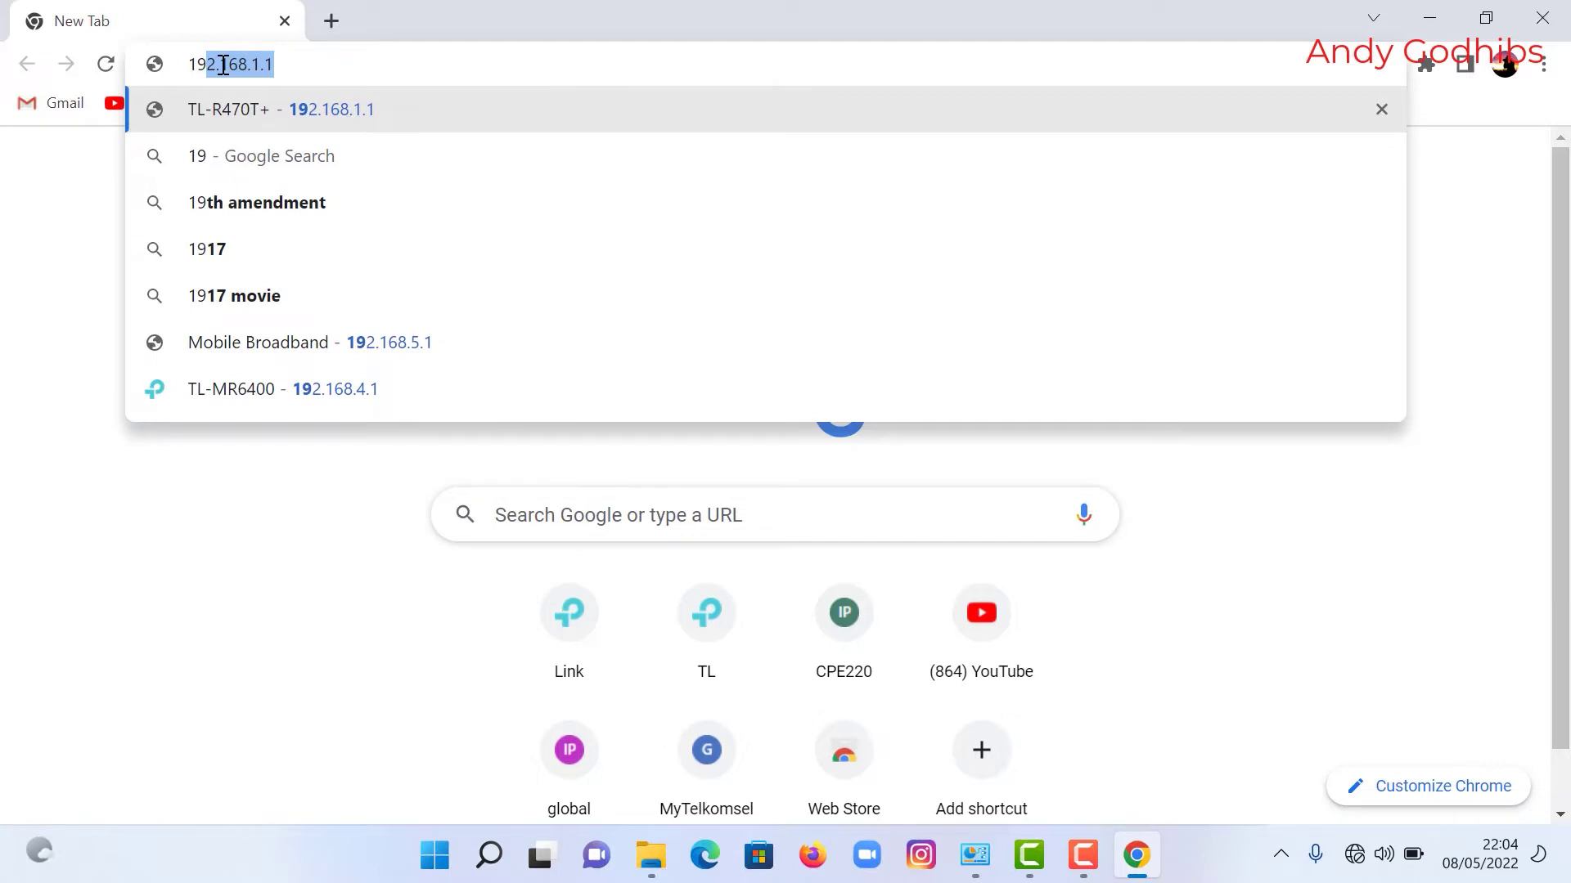
{"action": "type", "text": ".2"}
{"action": "key", "text": "BackSpace"}
{"action": "key", "text": "BackSpace"}
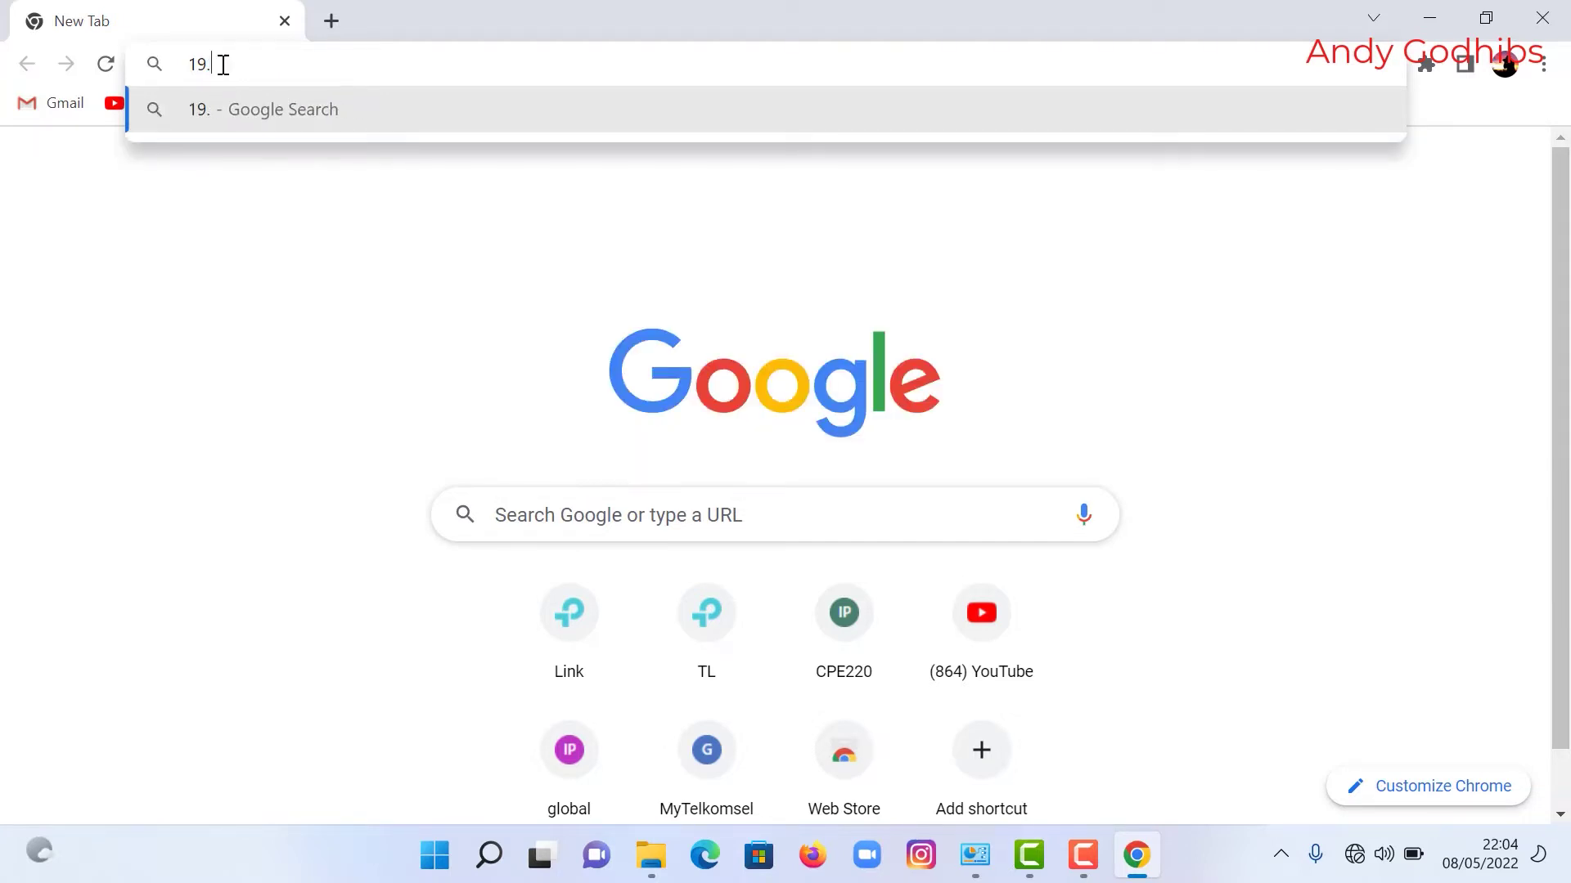
{"action": "type", "text": "2"}
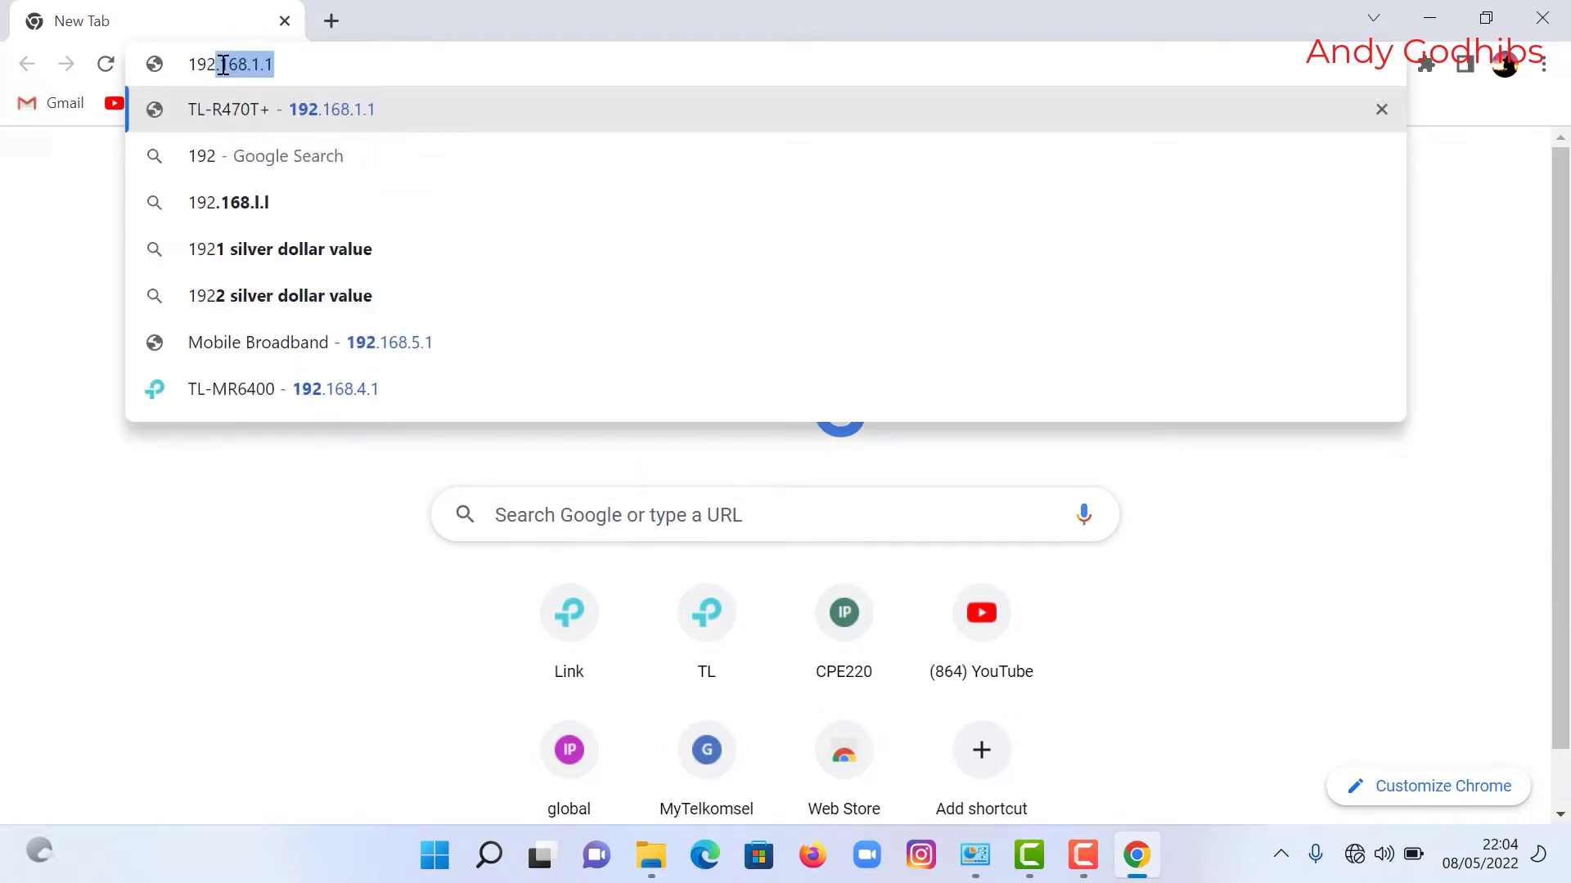
{"action": "type", "text": ".168"}
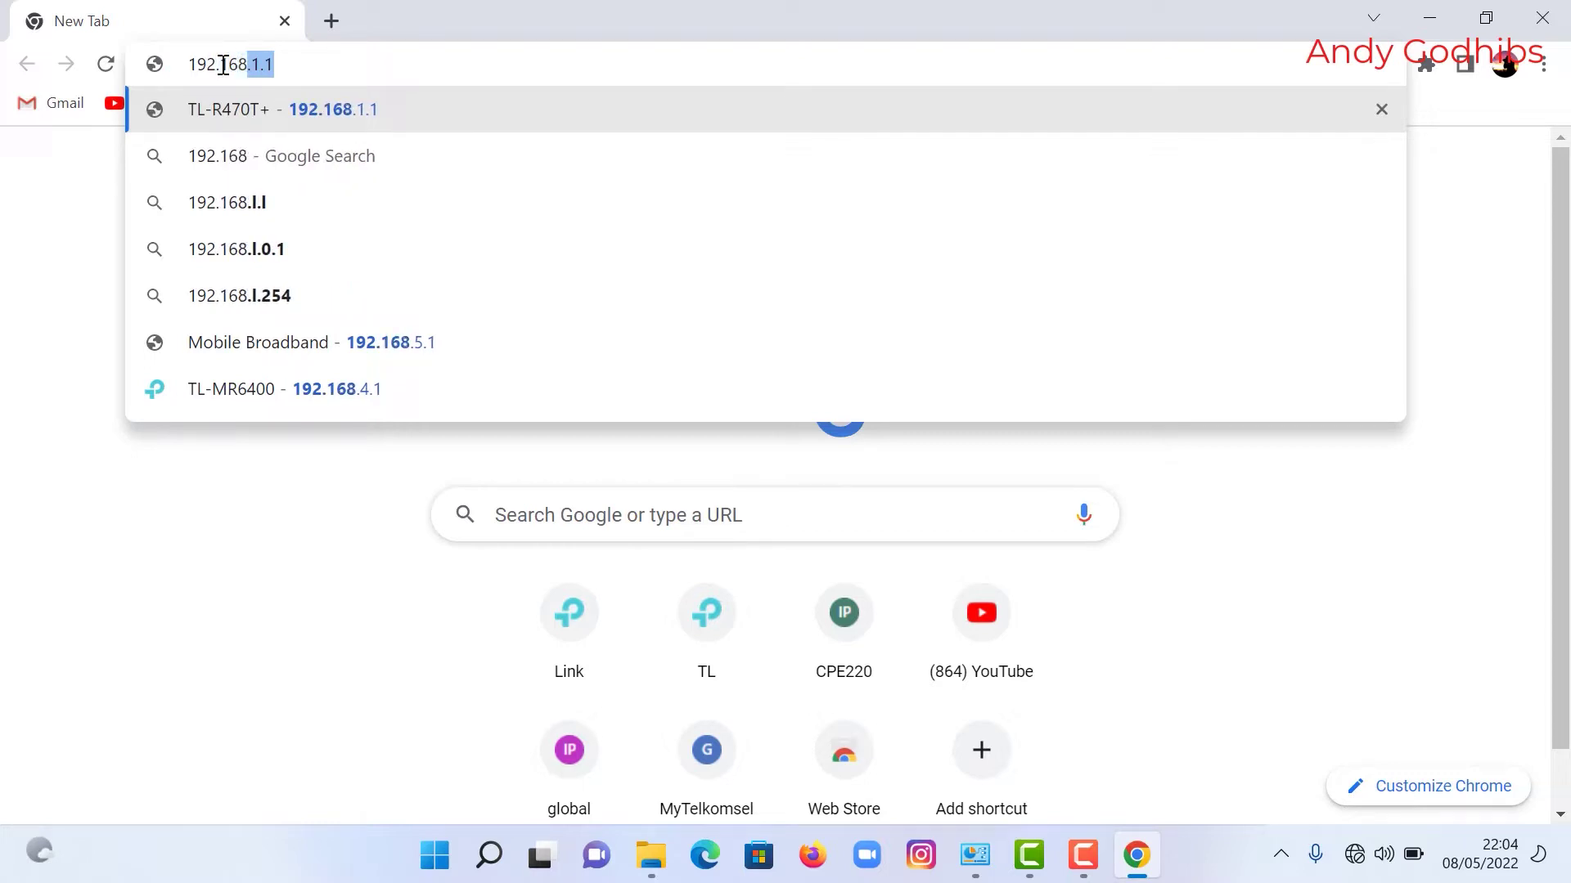
{"action": "type", "text": ".0."}
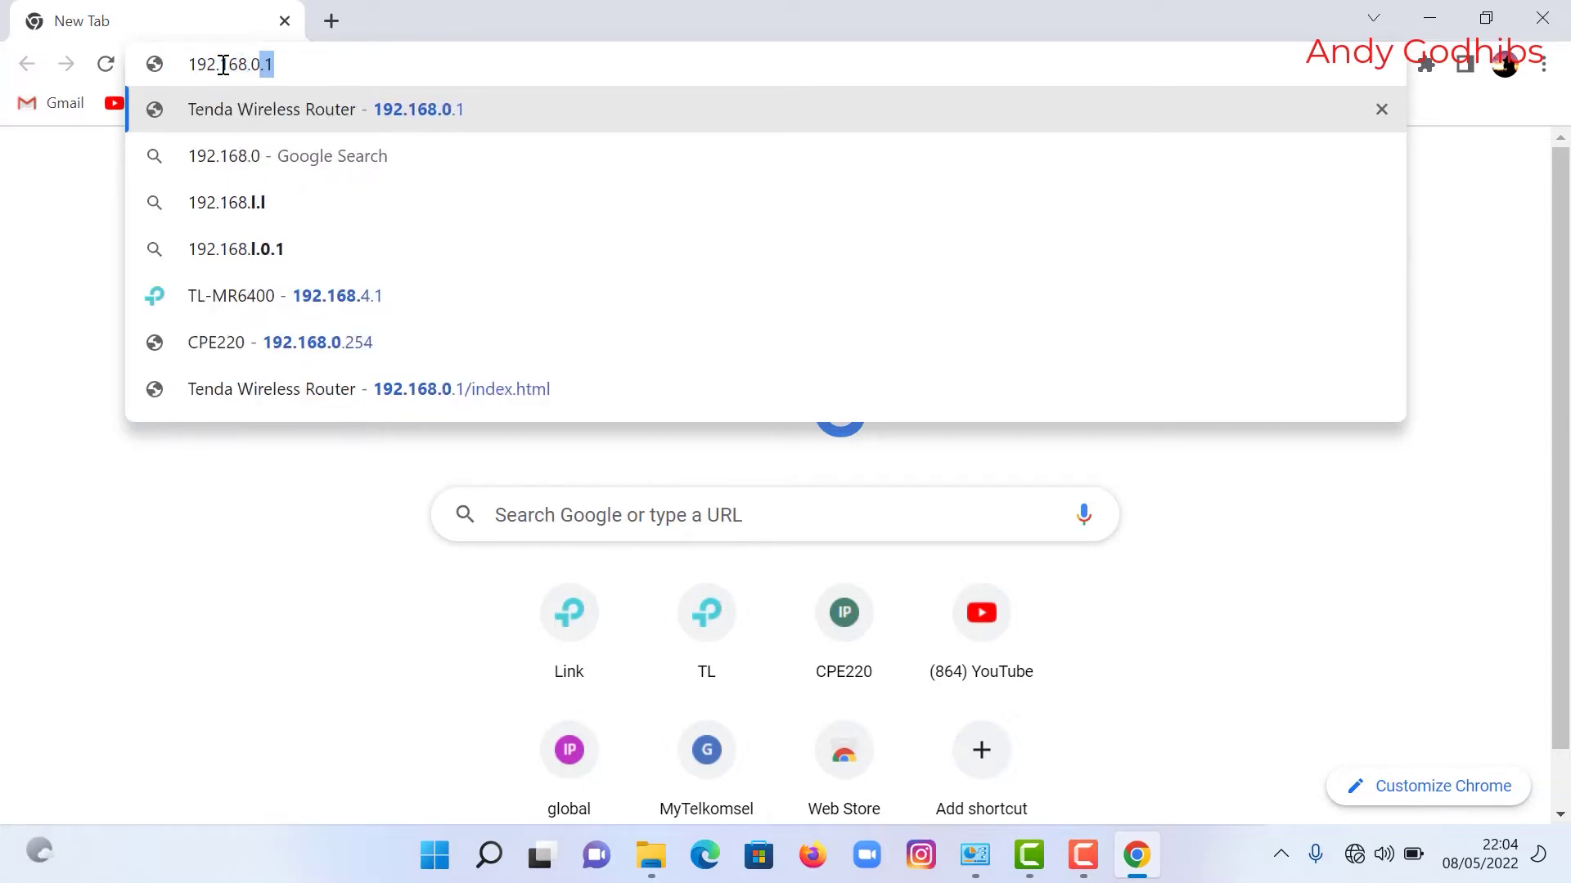
{"action": "type", "text": "254"}
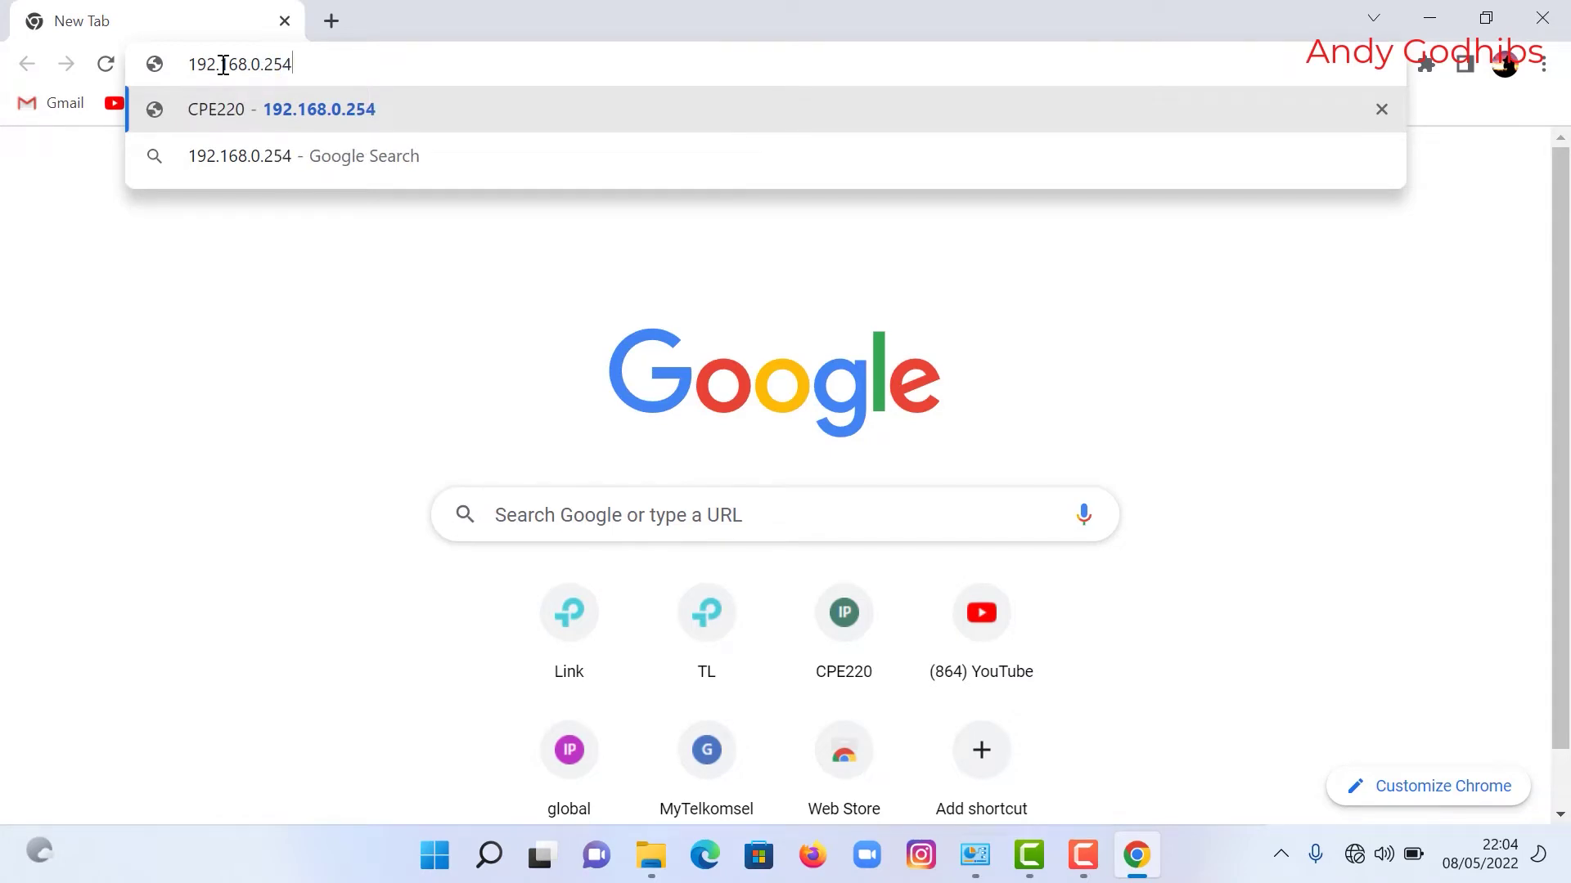
{"action": "key", "text": "Return"}
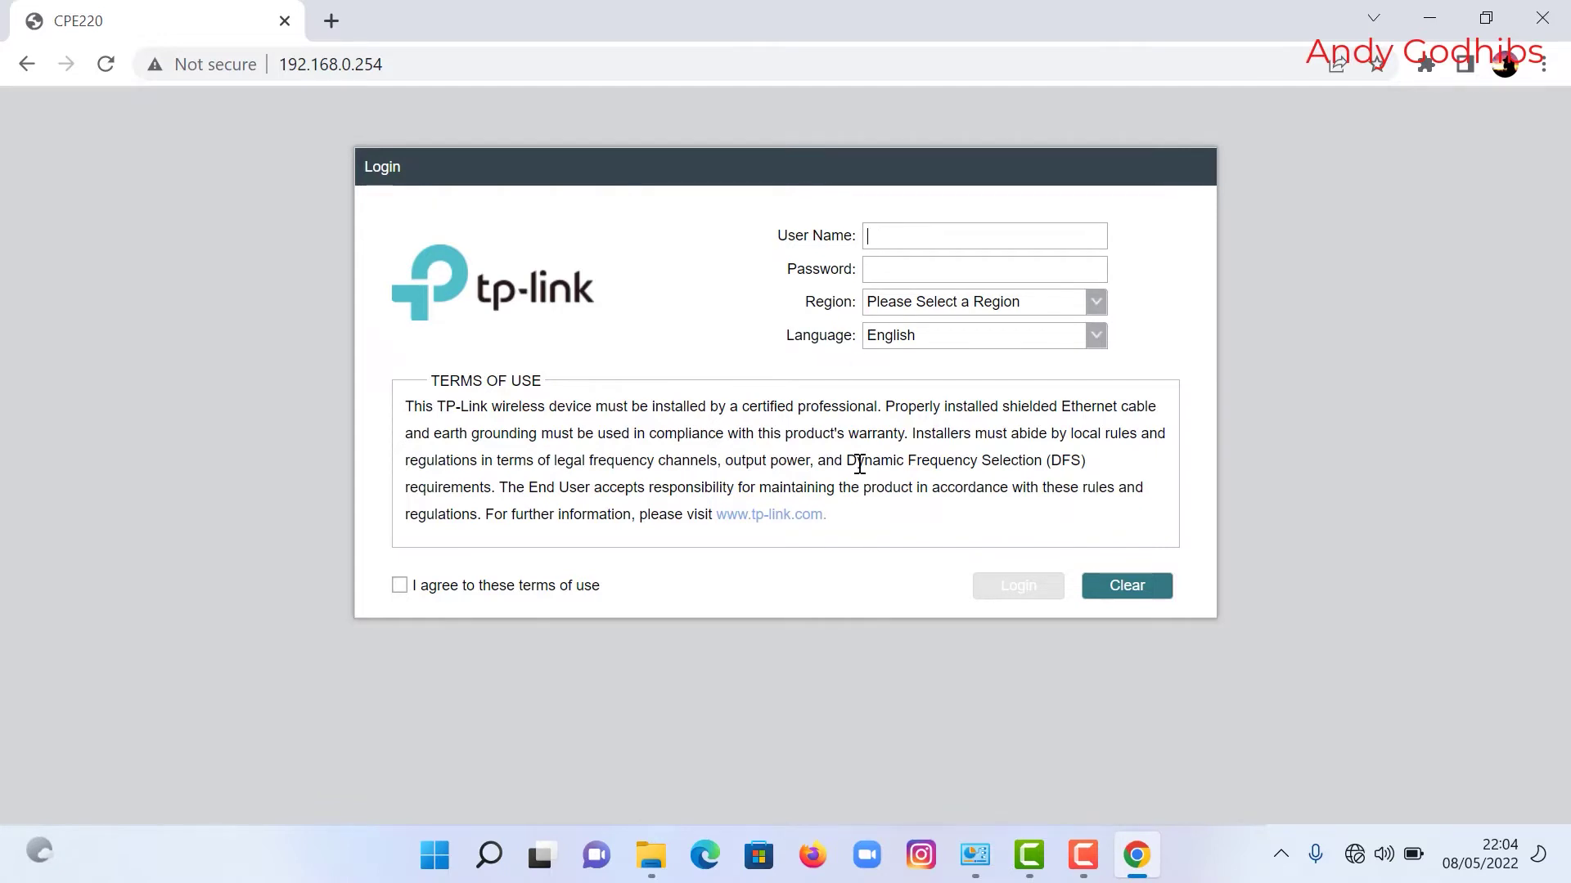
Step: Enter the device's default user name and login password
{"action": "type", "text": "a"}
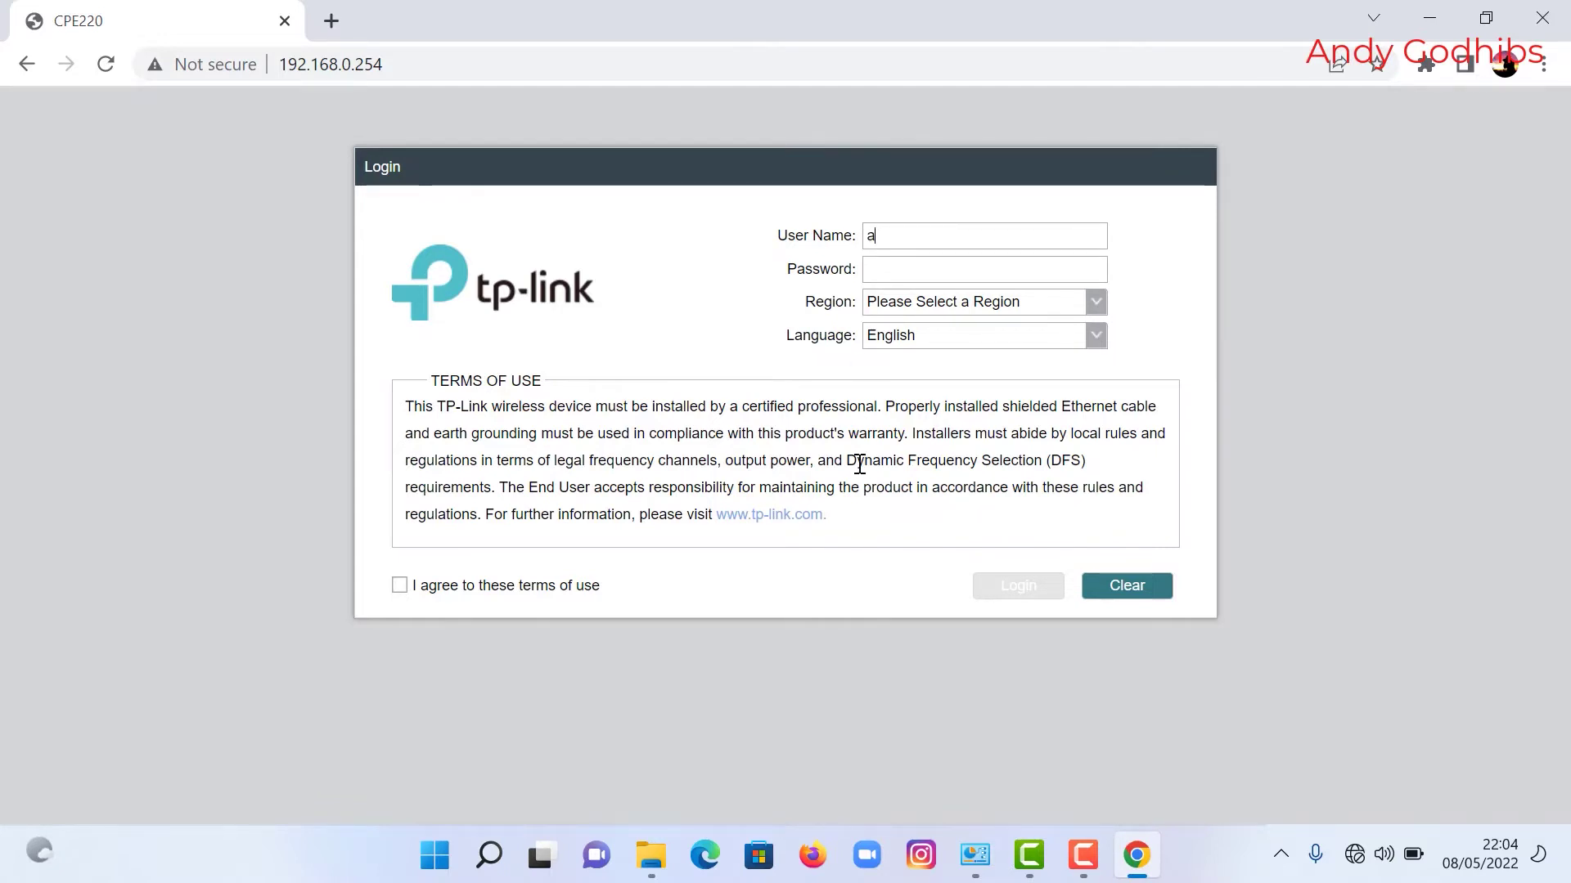
{"action": "type", "text": "dmin"}
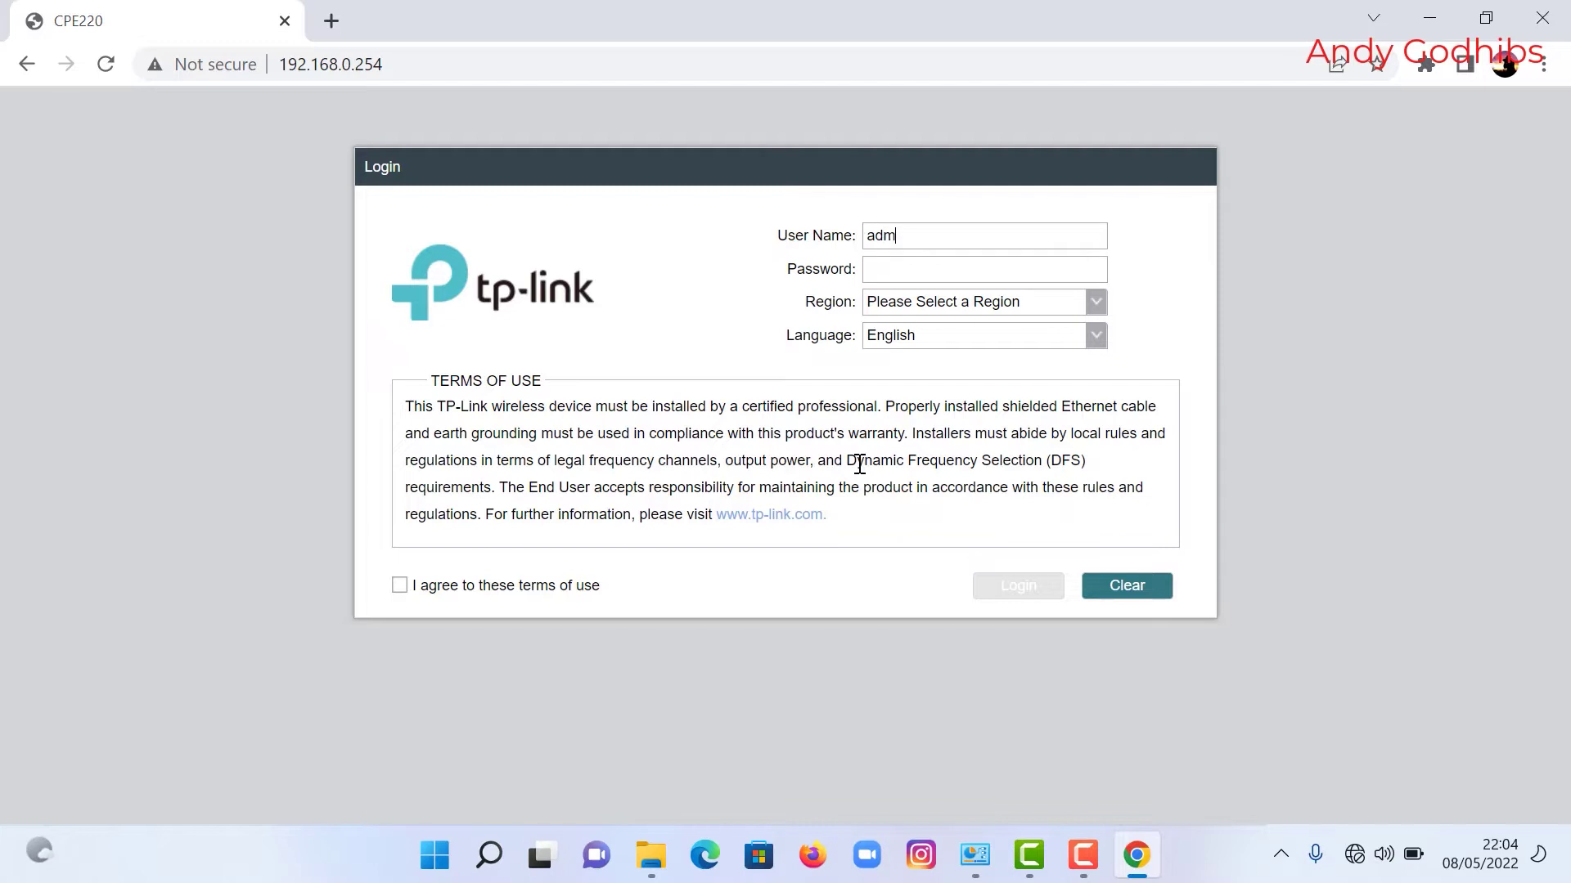
{"action": "left_click", "coordinate": [886, 272]}
{"action": "type", "text": "ad"}
Step: Choose China as the region, accept the terms of use, and log in
{"action": "left_click", "coordinate": [1095, 303]}
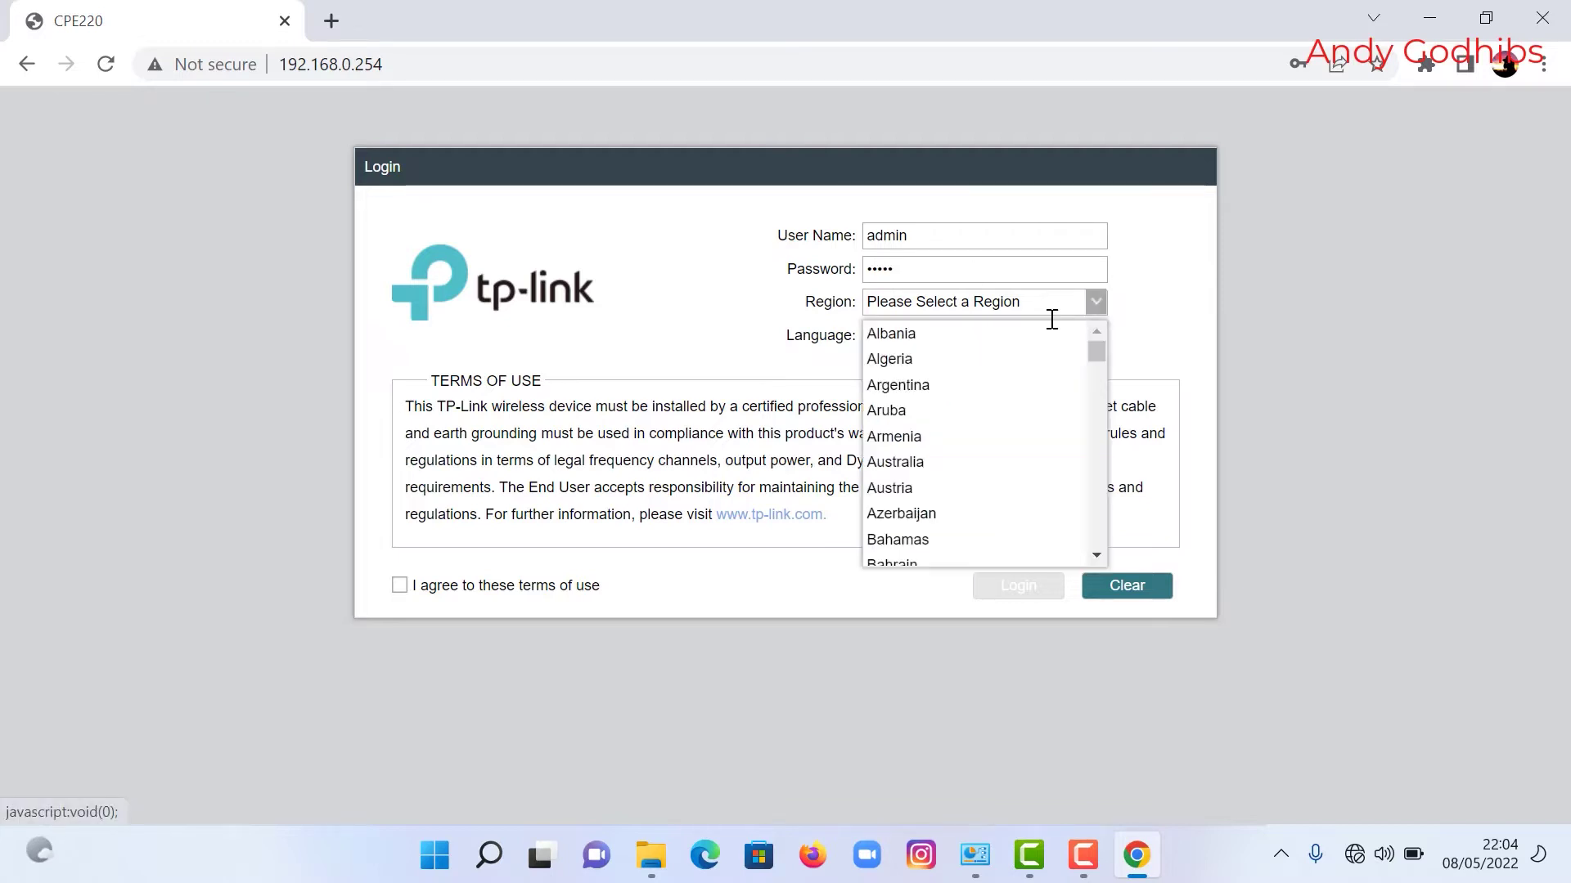
{"action": "scroll", "coordinate": [999, 402], "scroll_direction": "down", "scroll_amount": 5}
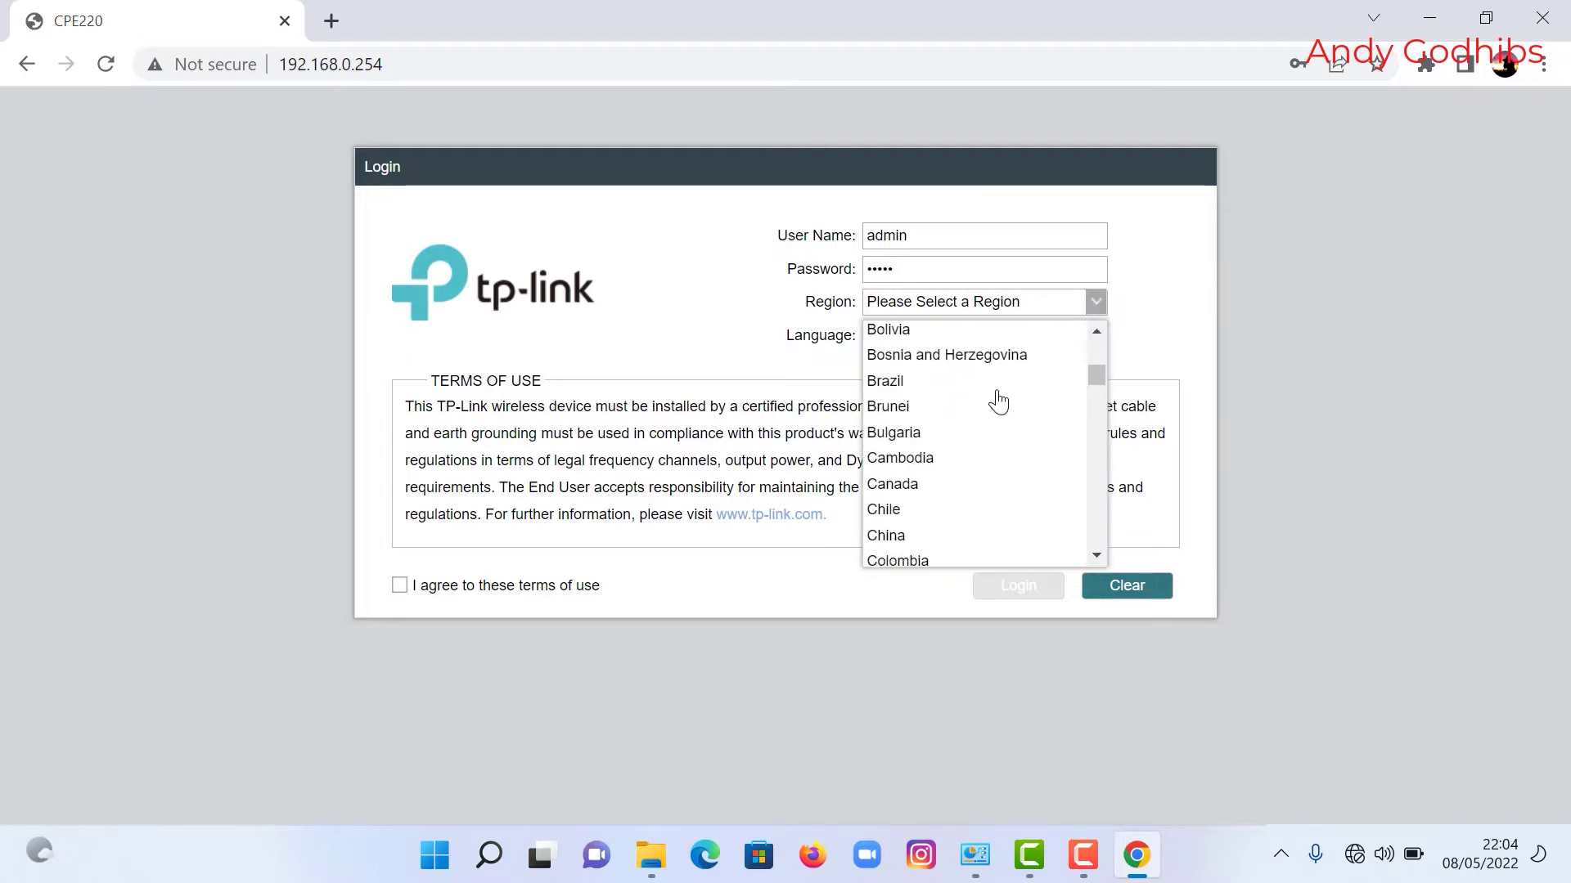
{"action": "scroll", "coordinate": [998, 401], "scroll_direction": "down", "scroll_amount": 3}
{"action": "scroll", "coordinate": [985, 424], "scroll_direction": "up", "scroll_amount": 2}
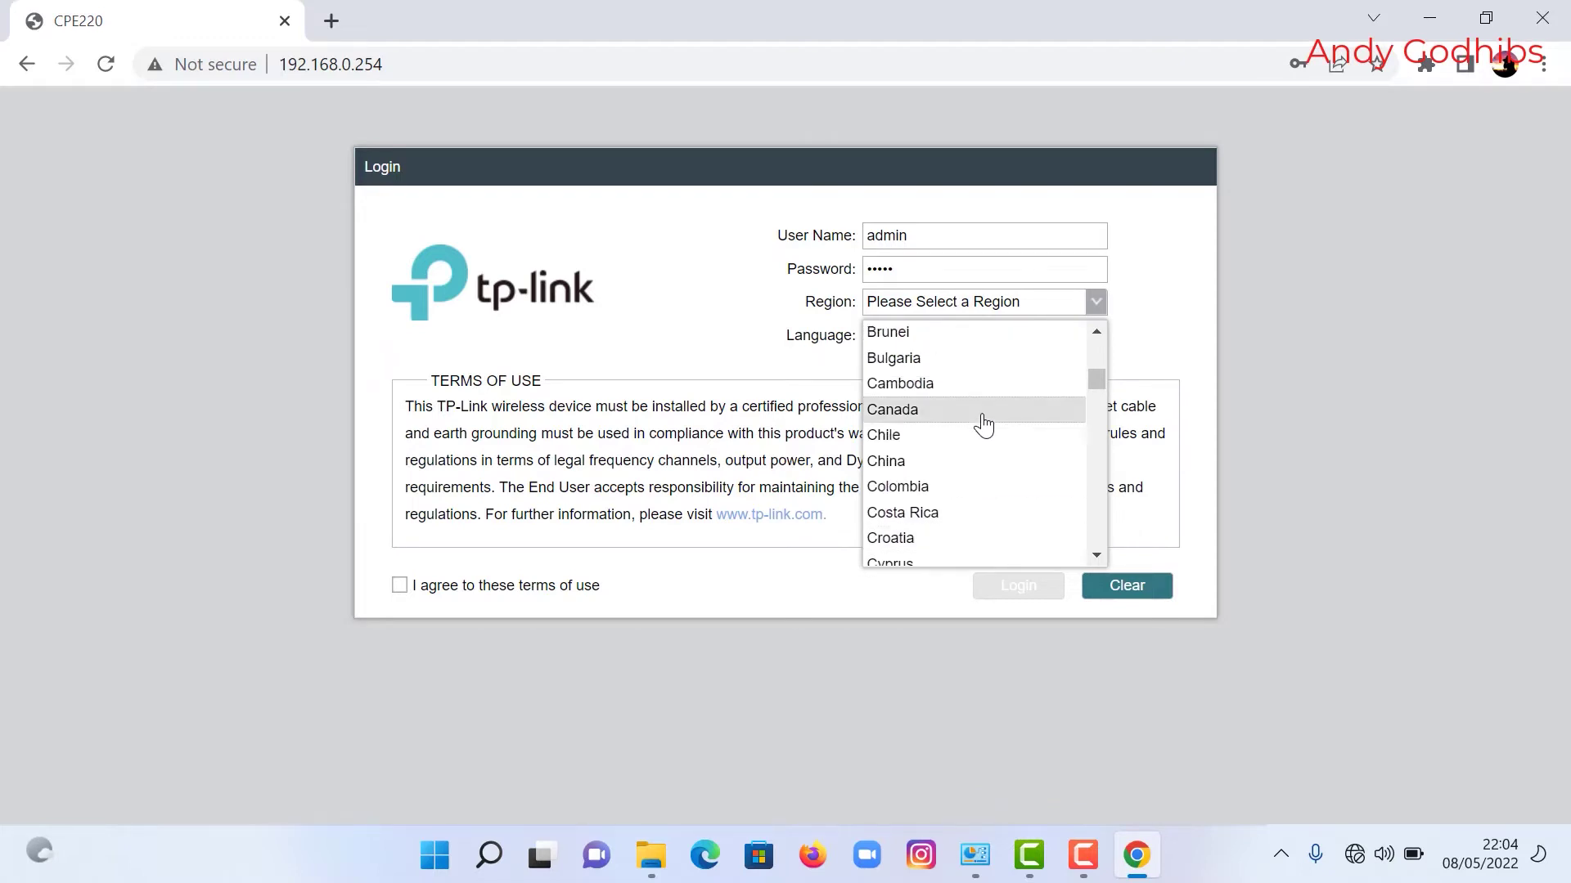
{"action": "scroll", "coordinate": [983, 425], "scroll_direction": "up", "scroll_amount": 2}
{"action": "scroll", "coordinate": [984, 424], "scroll_direction": "up", "scroll_amount": 1}
{"action": "scroll", "coordinate": [983, 424], "scroll_direction": "down", "scroll_amount": 3}
{"action": "scroll", "coordinate": [981, 409], "scroll_direction": "down", "scroll_amount": 2}
{"action": "left_click", "coordinate": [898, 340]}
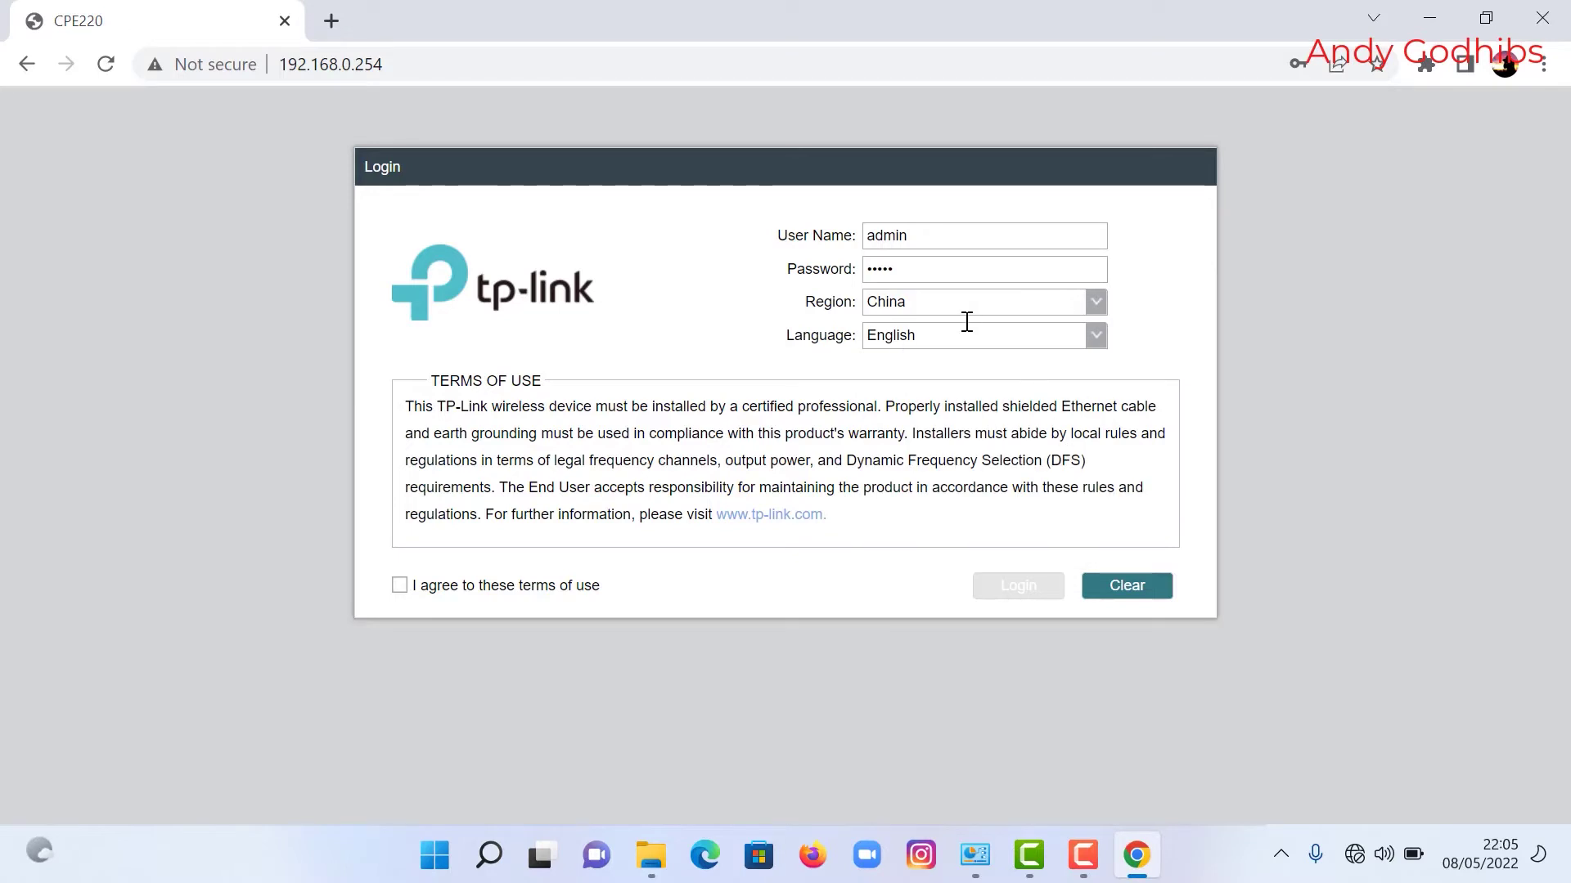
{"action": "left_click", "coordinate": [400, 585]}
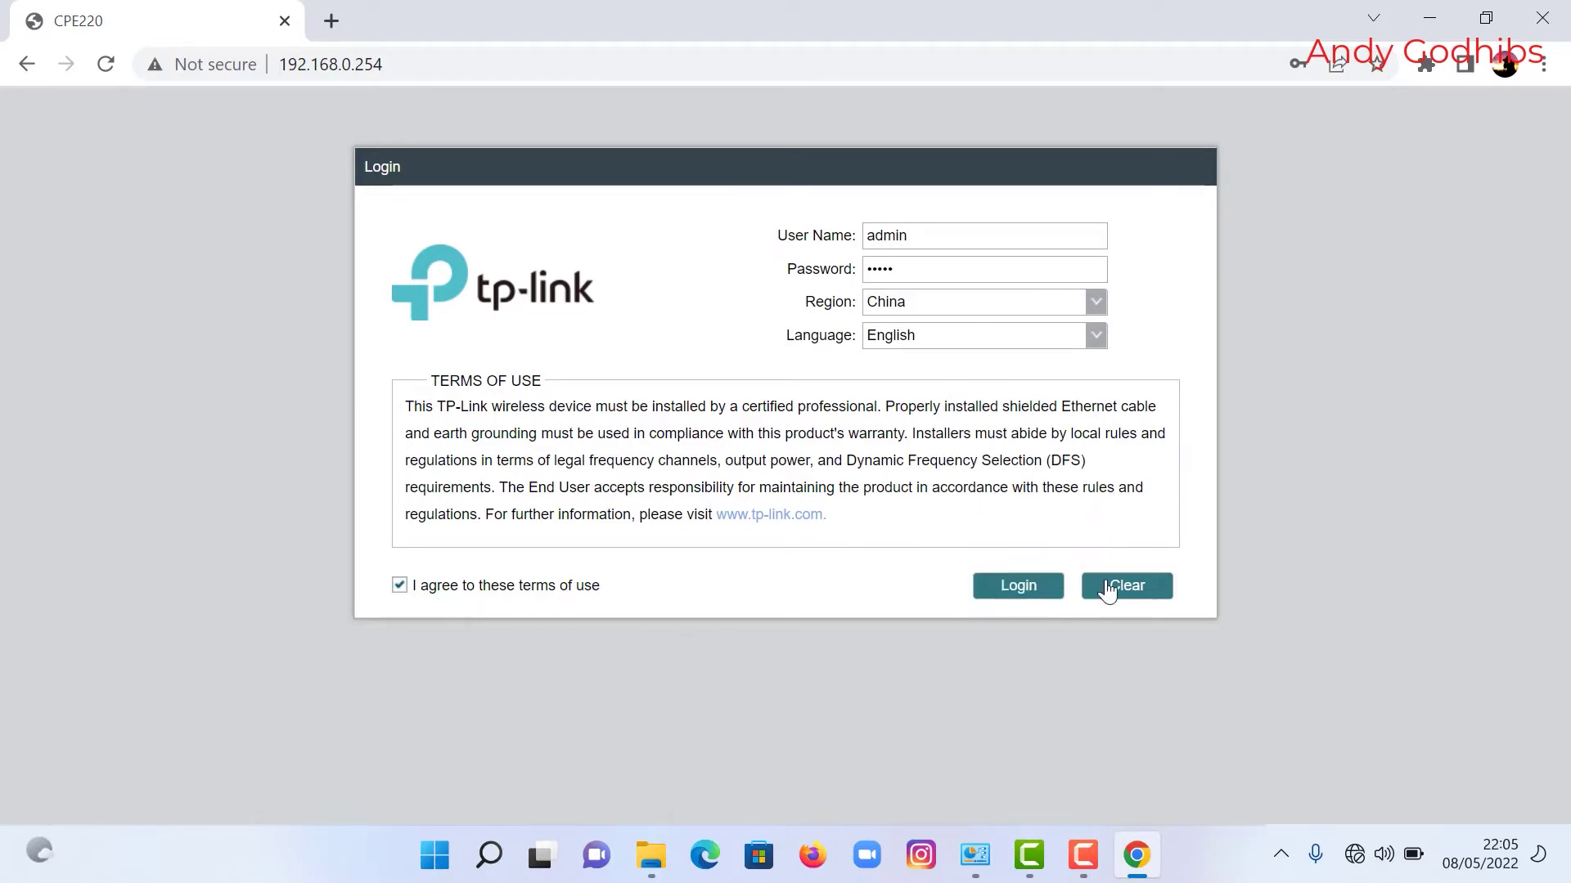
{"action": "left_click", "coordinate": [1020, 594]}
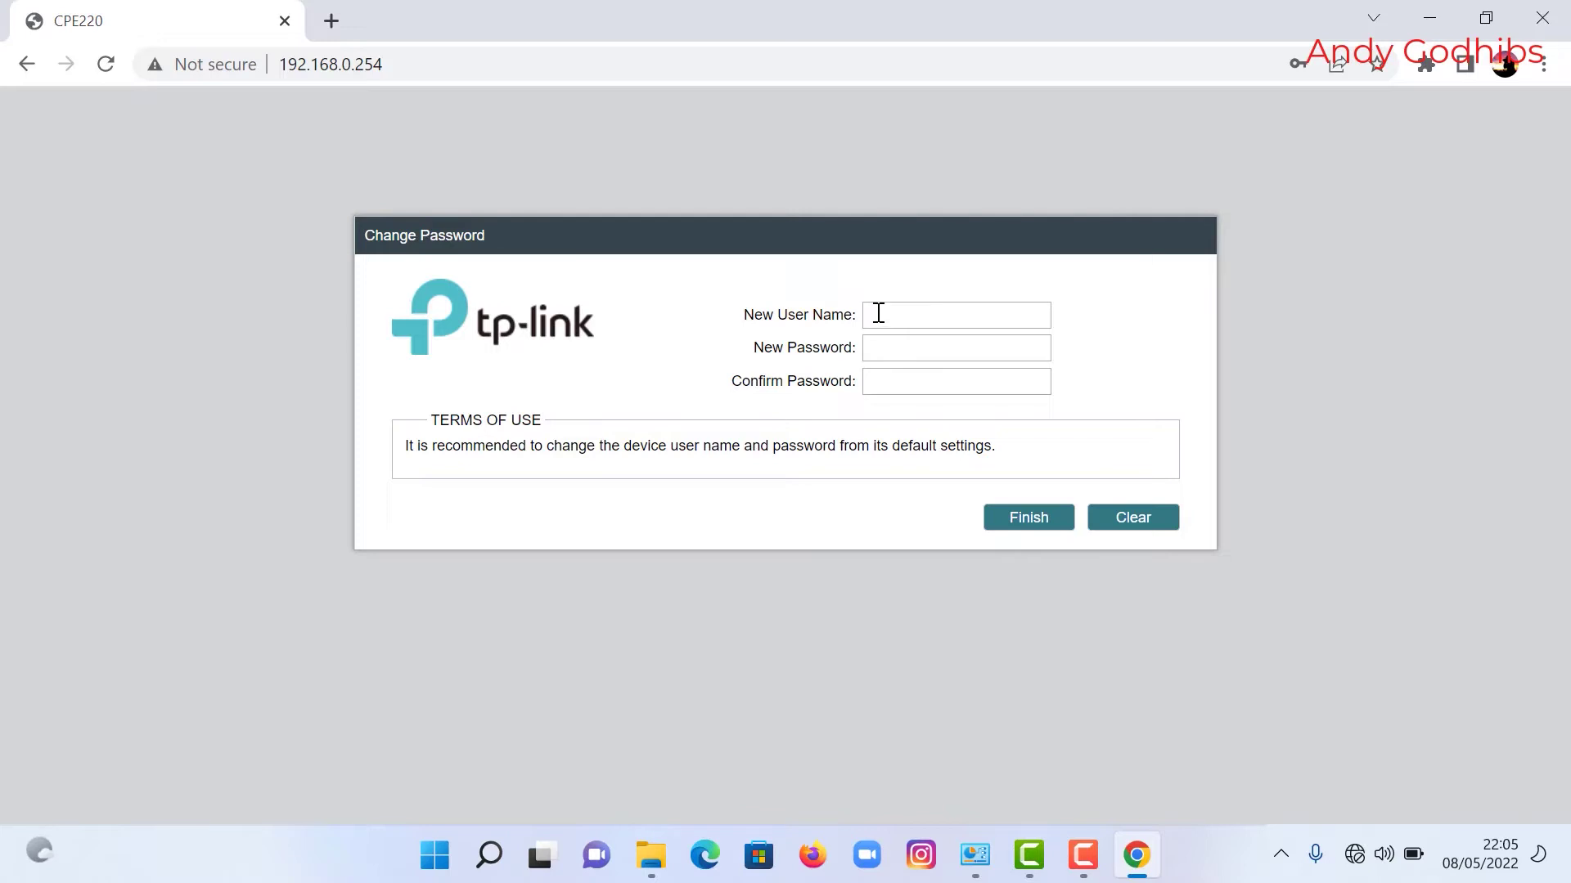
Step: Enter the new user name, then type the new password and its confirmation
{"action": "left_click", "coordinate": [876, 313]}
{"action": "type", "text": "admin"}
{"action": "left_click", "coordinate": [904, 361]}
{"action": "type", "text": "admin1234admin12345"}
Step: Finish the credential change and look over the Status page
{"action": "left_click", "coordinate": [1025, 516]}
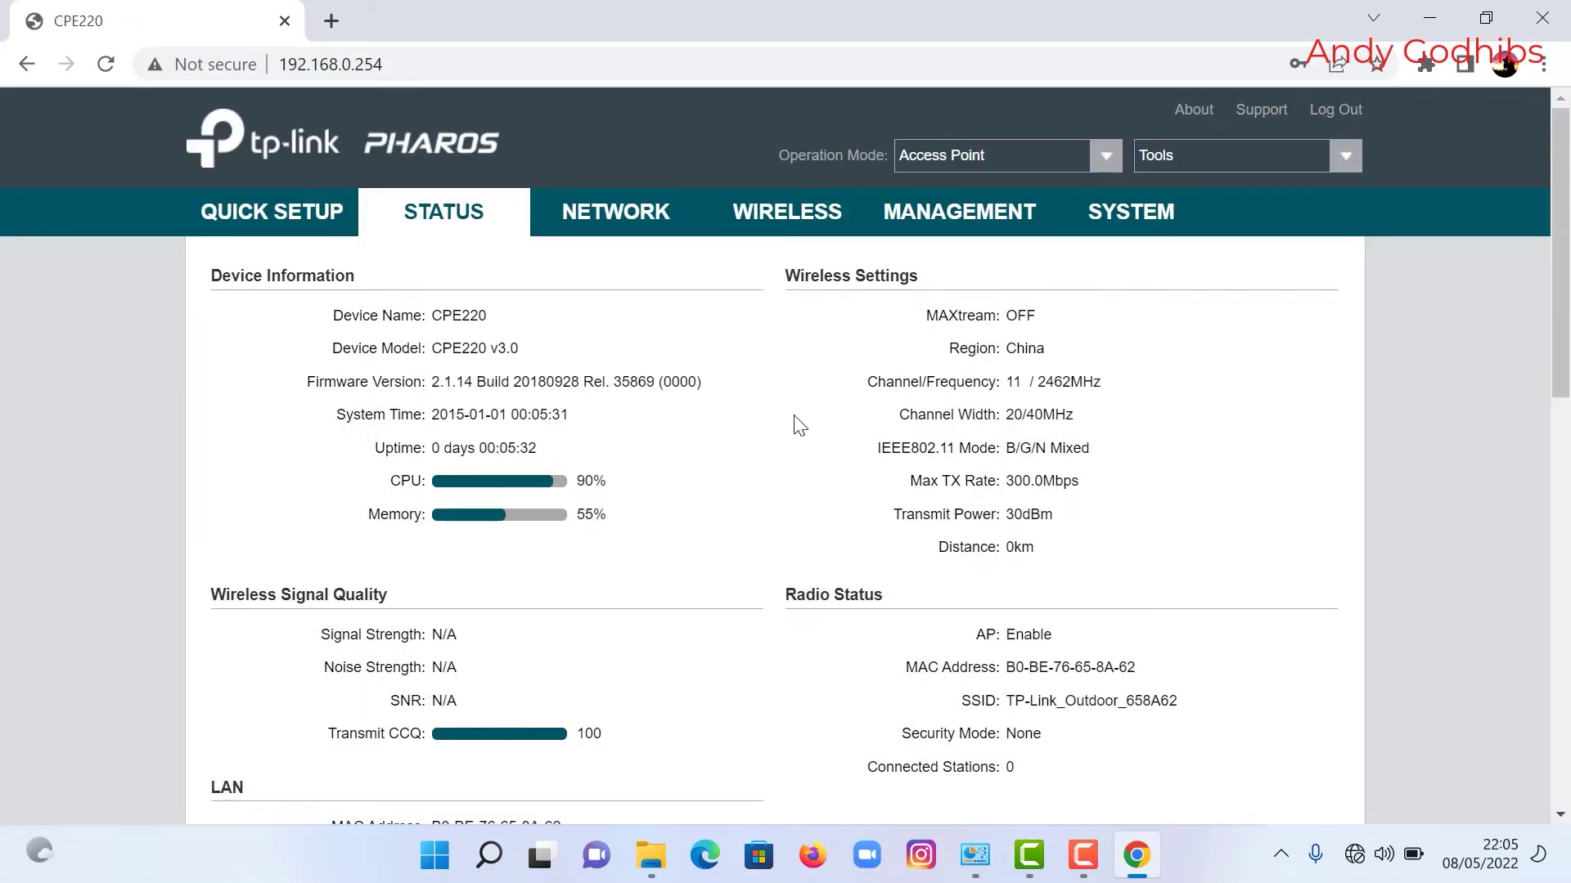
{"action": "scroll", "coordinate": [825, 417], "scroll_direction": "down", "scroll_amount": 1}
{"action": "scroll", "coordinate": [825, 417], "scroll_direction": "down", "scroll_amount": 8}
{"action": "scroll", "coordinate": [810, 477], "scroll_direction": "up", "scroll_amount": 10}
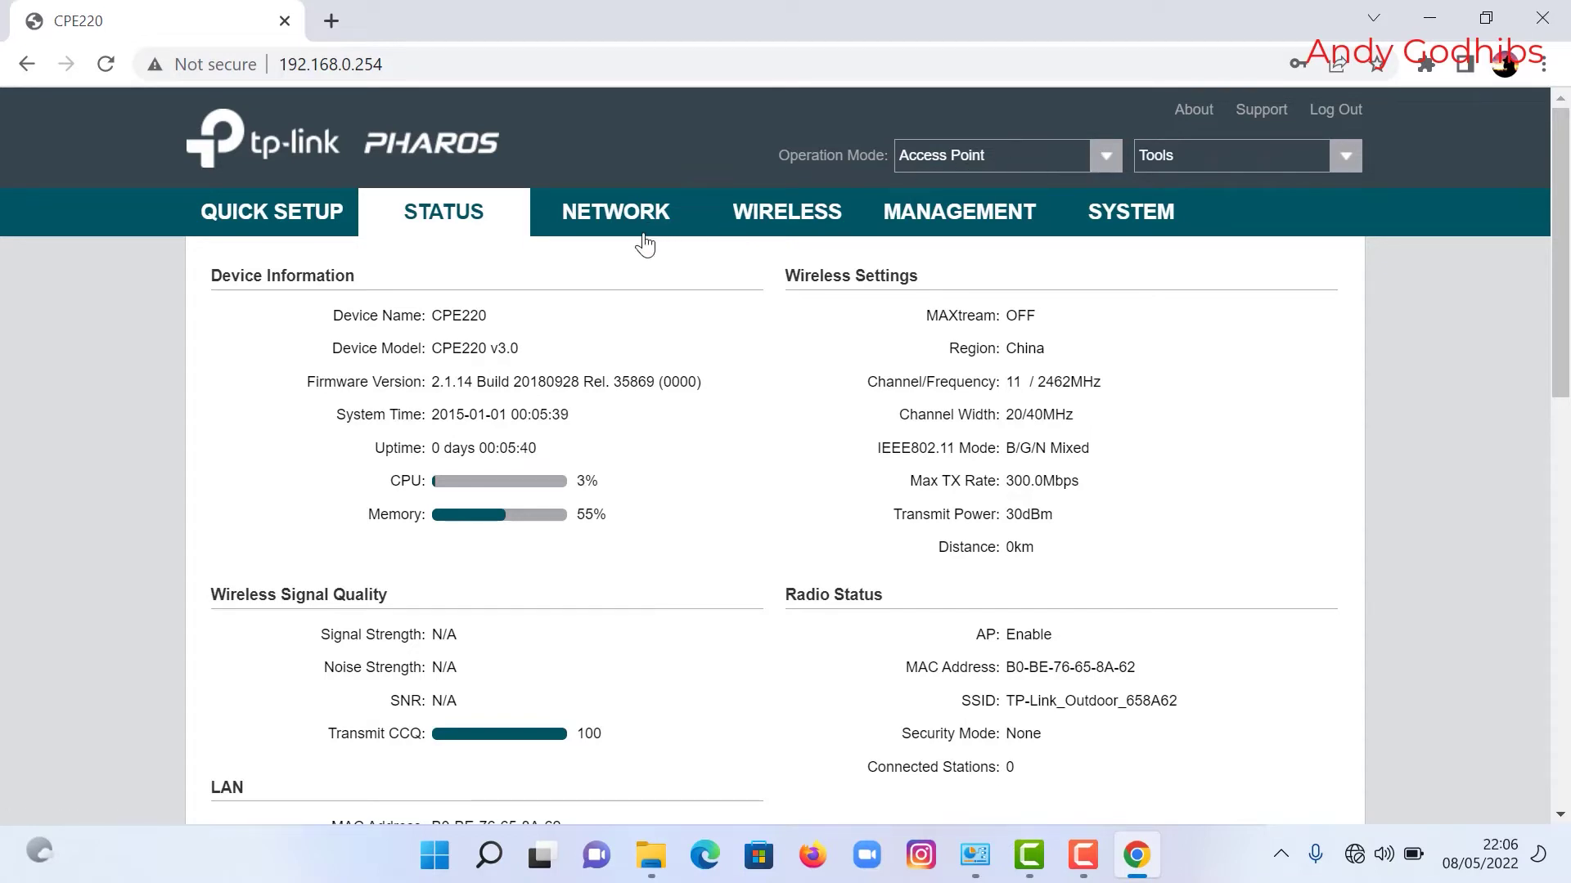
Step: Check the Network tab, keep Access Point as the operation mode, and go to LAN settings
{"action": "left_click", "coordinate": [623, 209]}
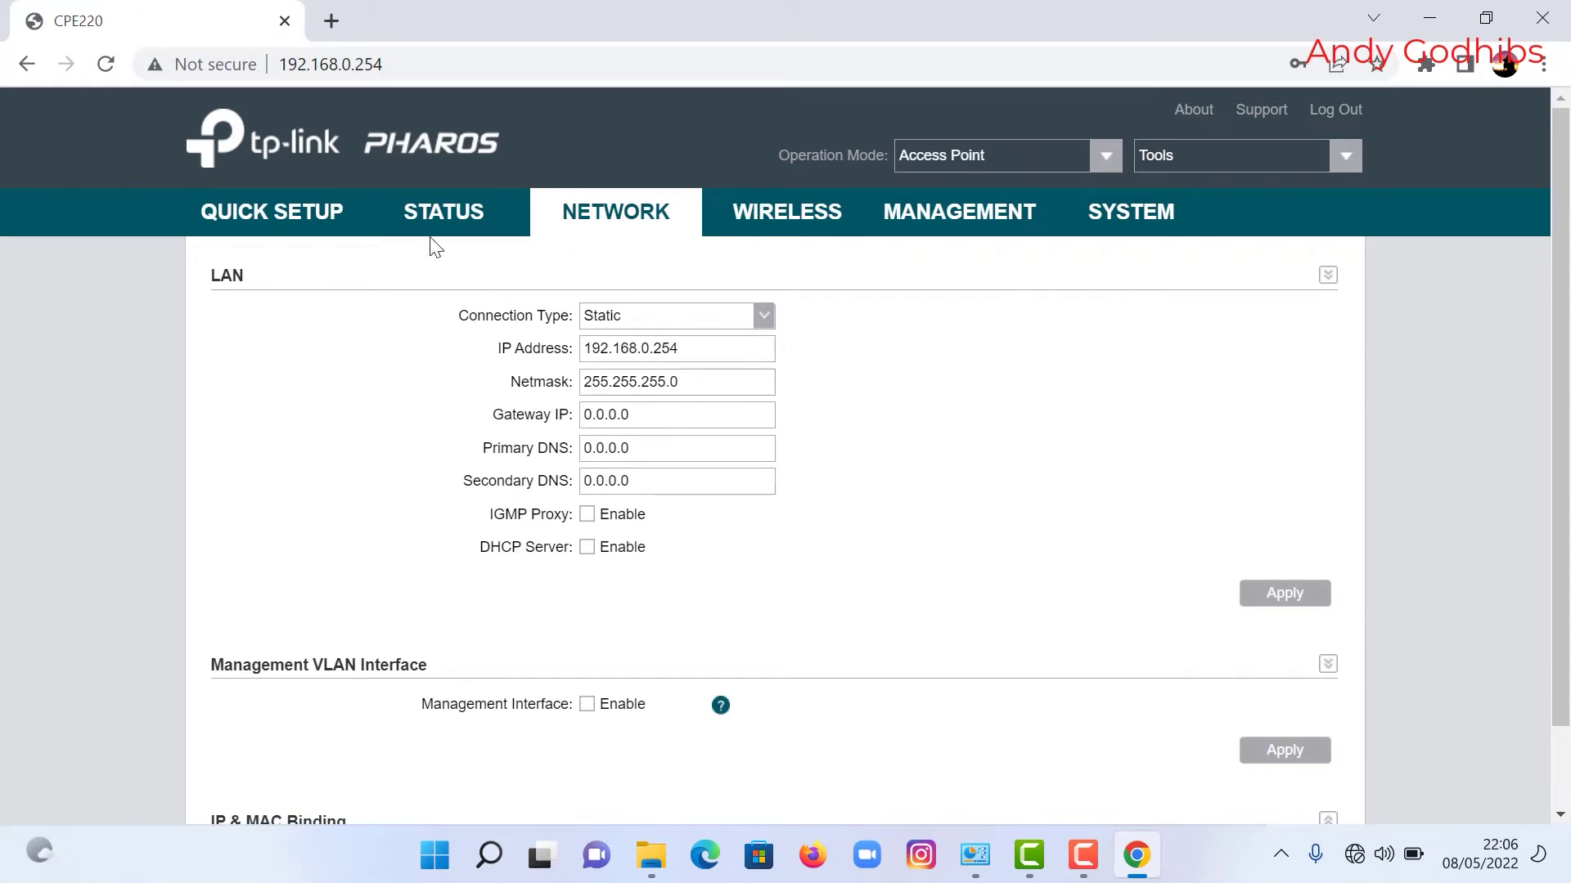
{"action": "left_click", "coordinate": [431, 220]}
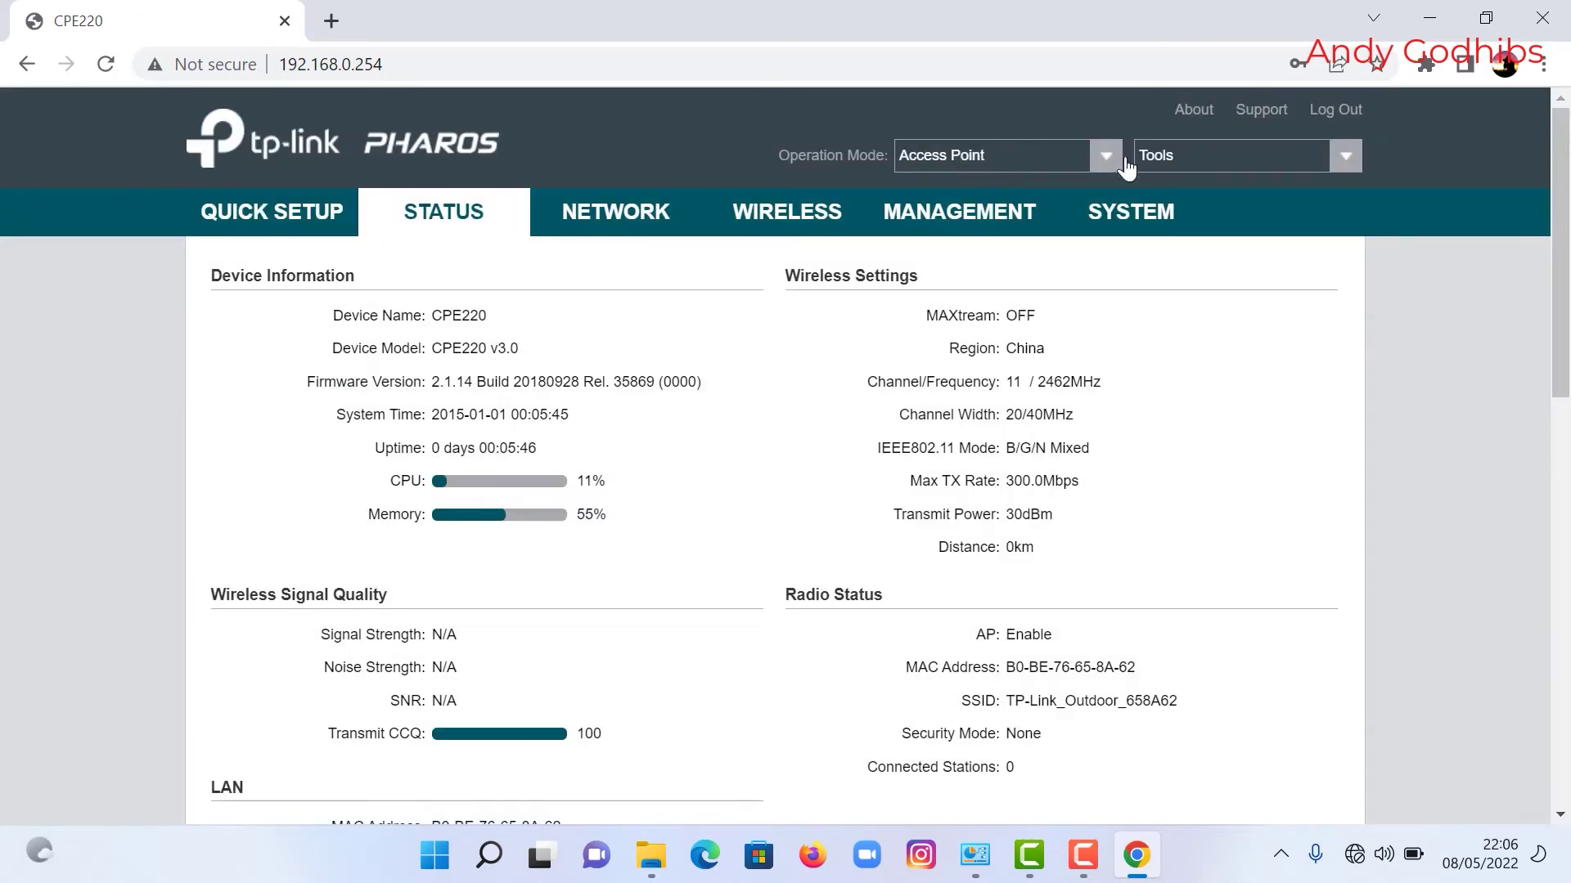
{"action": "left_click", "coordinate": [1104, 155]}
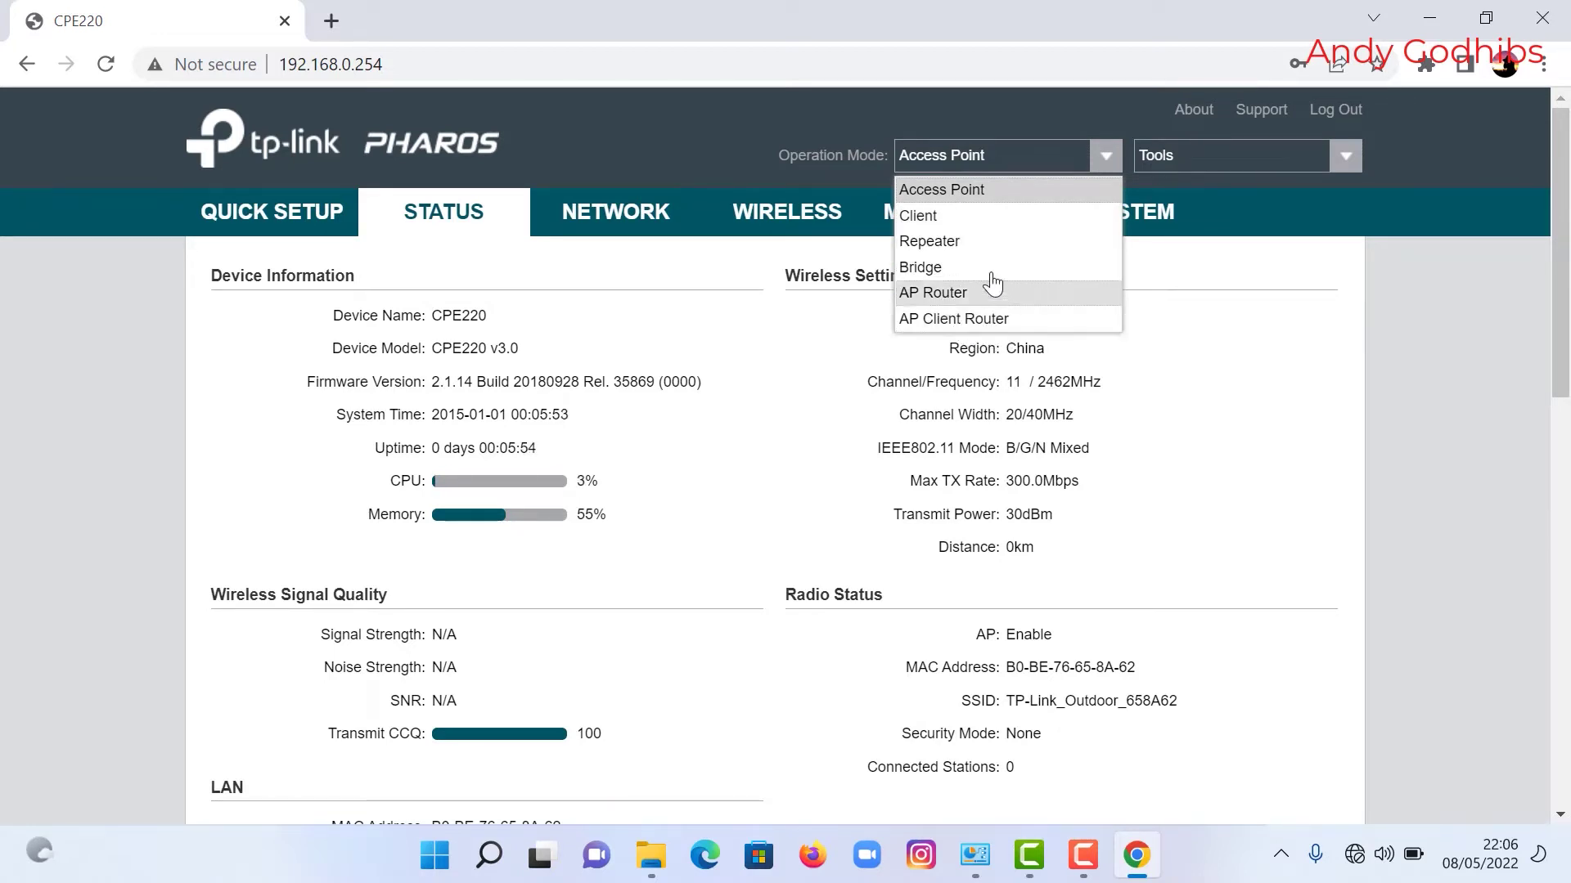
{"action": "left_click", "coordinate": [980, 197]}
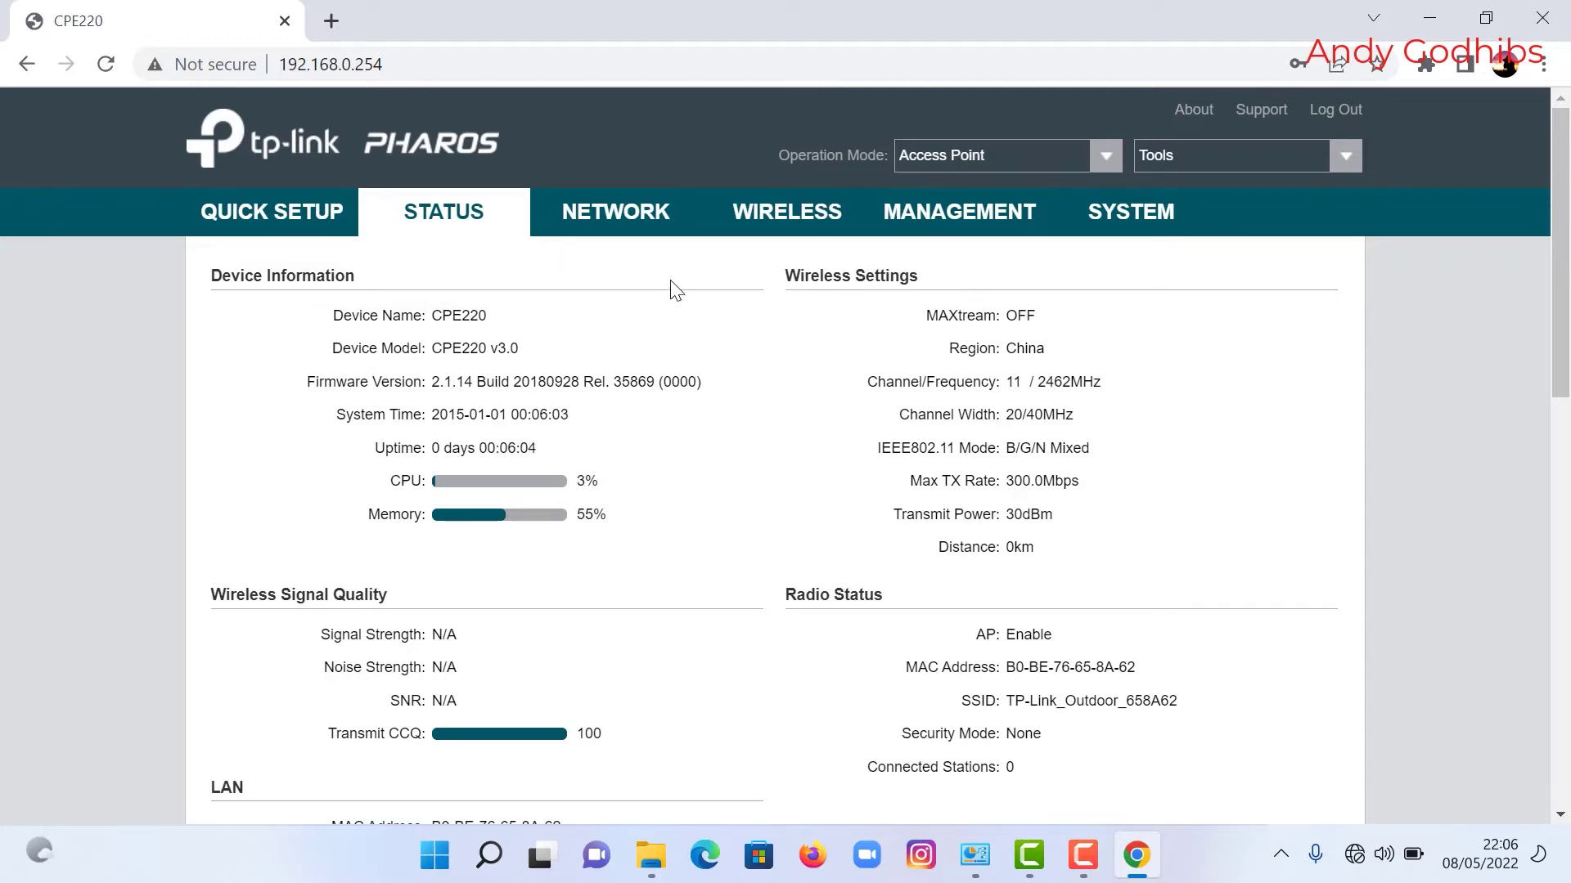
{"action": "left_click", "coordinate": [652, 225]}
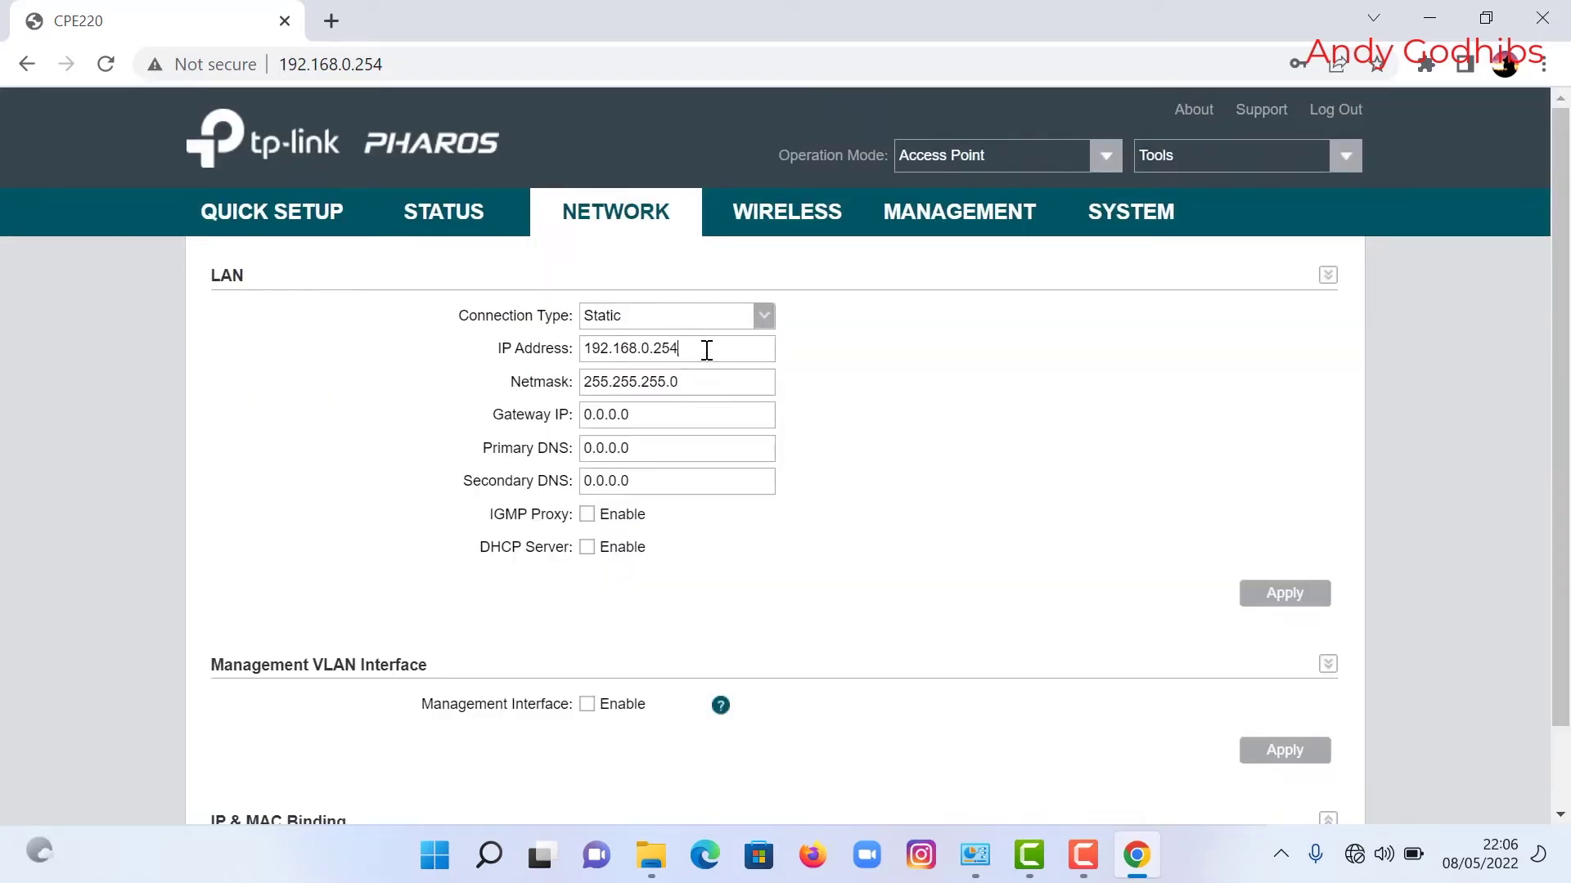
Step: Edit the LAN IP from 192.168.0.254 to 192.168.1.20 and apply it
{"action": "double_click", "coordinate": [648, 348]}
{"action": "type", "text": "1"}
{"action": "left_click_drag", "start_coordinate": [683, 348], "coordinate": [664, 347]}
{"action": "type", "text": "1"}
{"action": "scroll", "coordinate": [916, 539], "scroll_direction": "down", "scroll_amount": 1}
{"action": "scroll", "coordinate": [915, 539], "scroll_direction": "up", "scroll_amount": 1}
{"action": "left_click", "coordinate": [584, 347]}
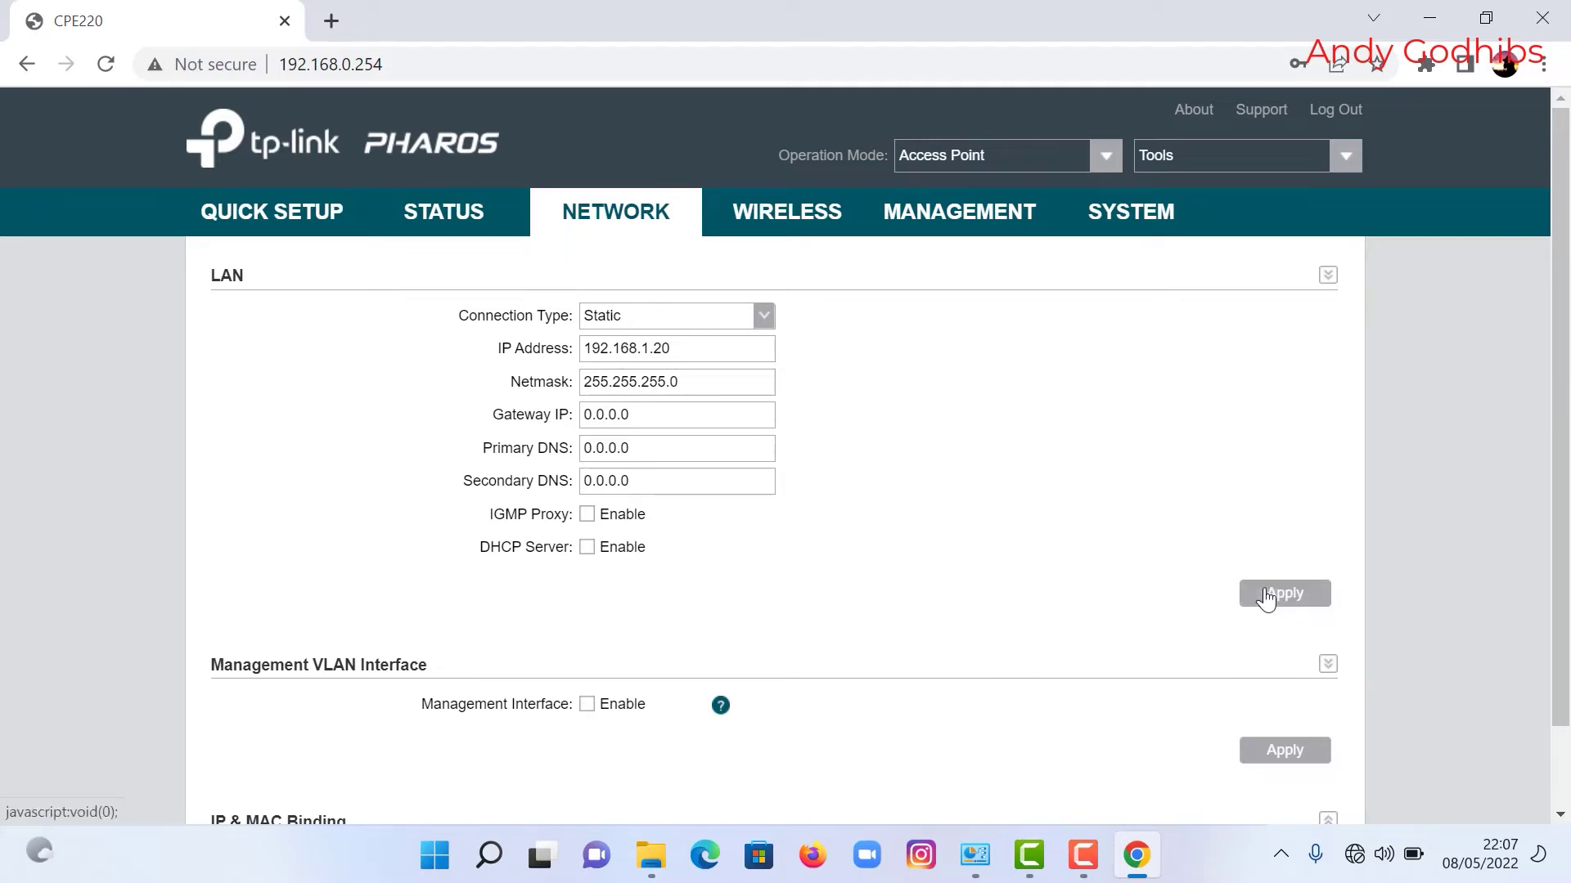
{"action": "scroll", "coordinate": [1150, 664], "scroll_direction": "down", "scroll_amount": 1}
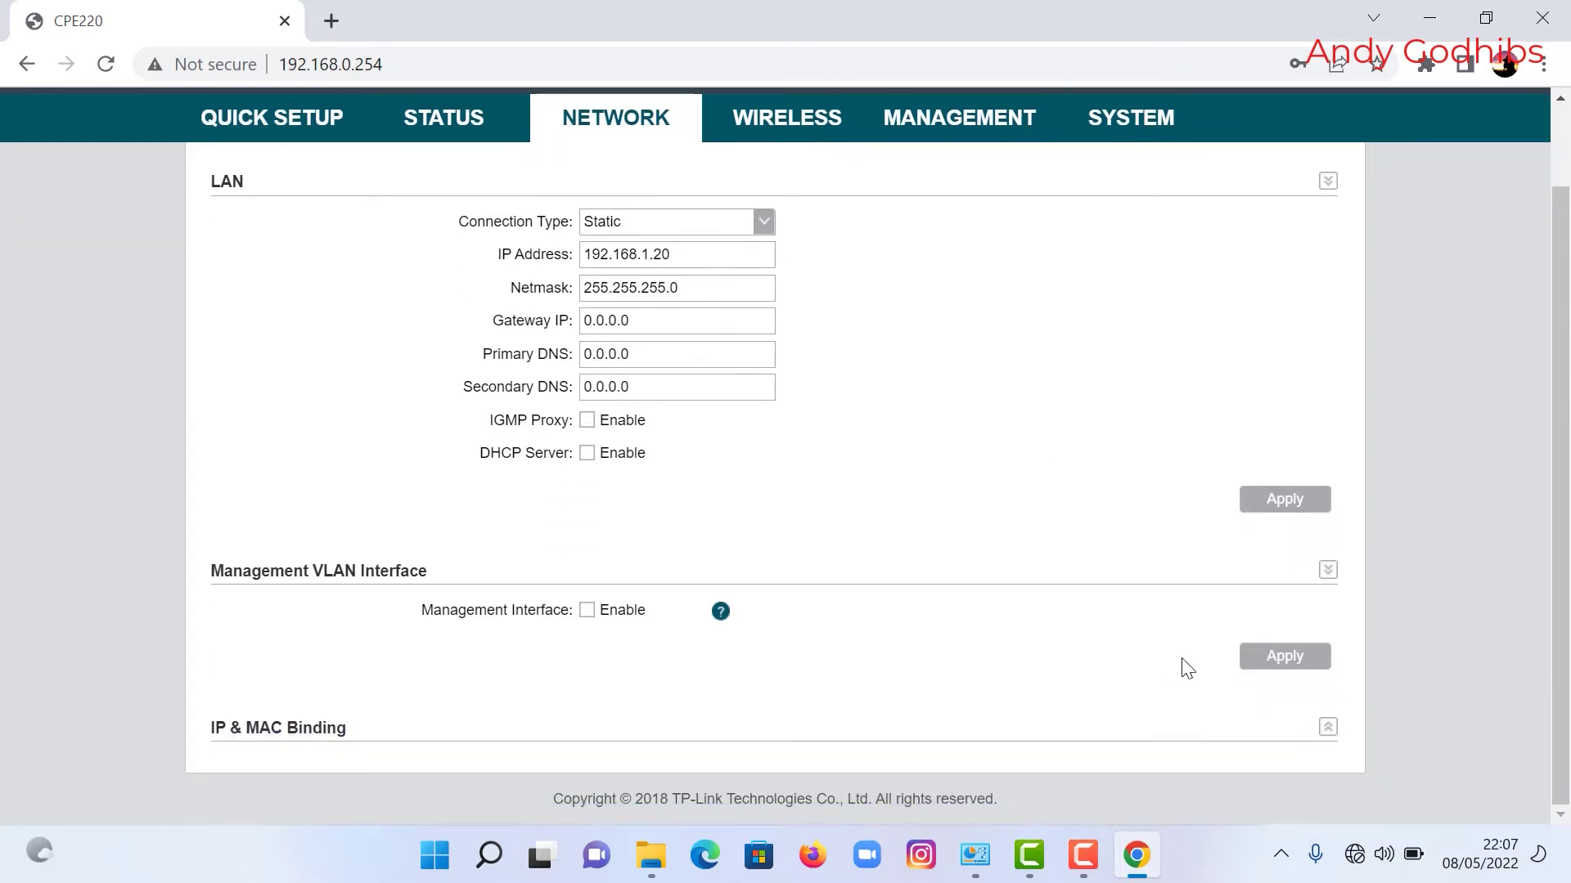
{"action": "left_click", "coordinate": [1277, 670]}
Step: Change Ethernet 2's fixed IPv4 address to 192.168.1.100 and save both property dialogs
{"action": "left_click", "coordinate": [975, 855]}
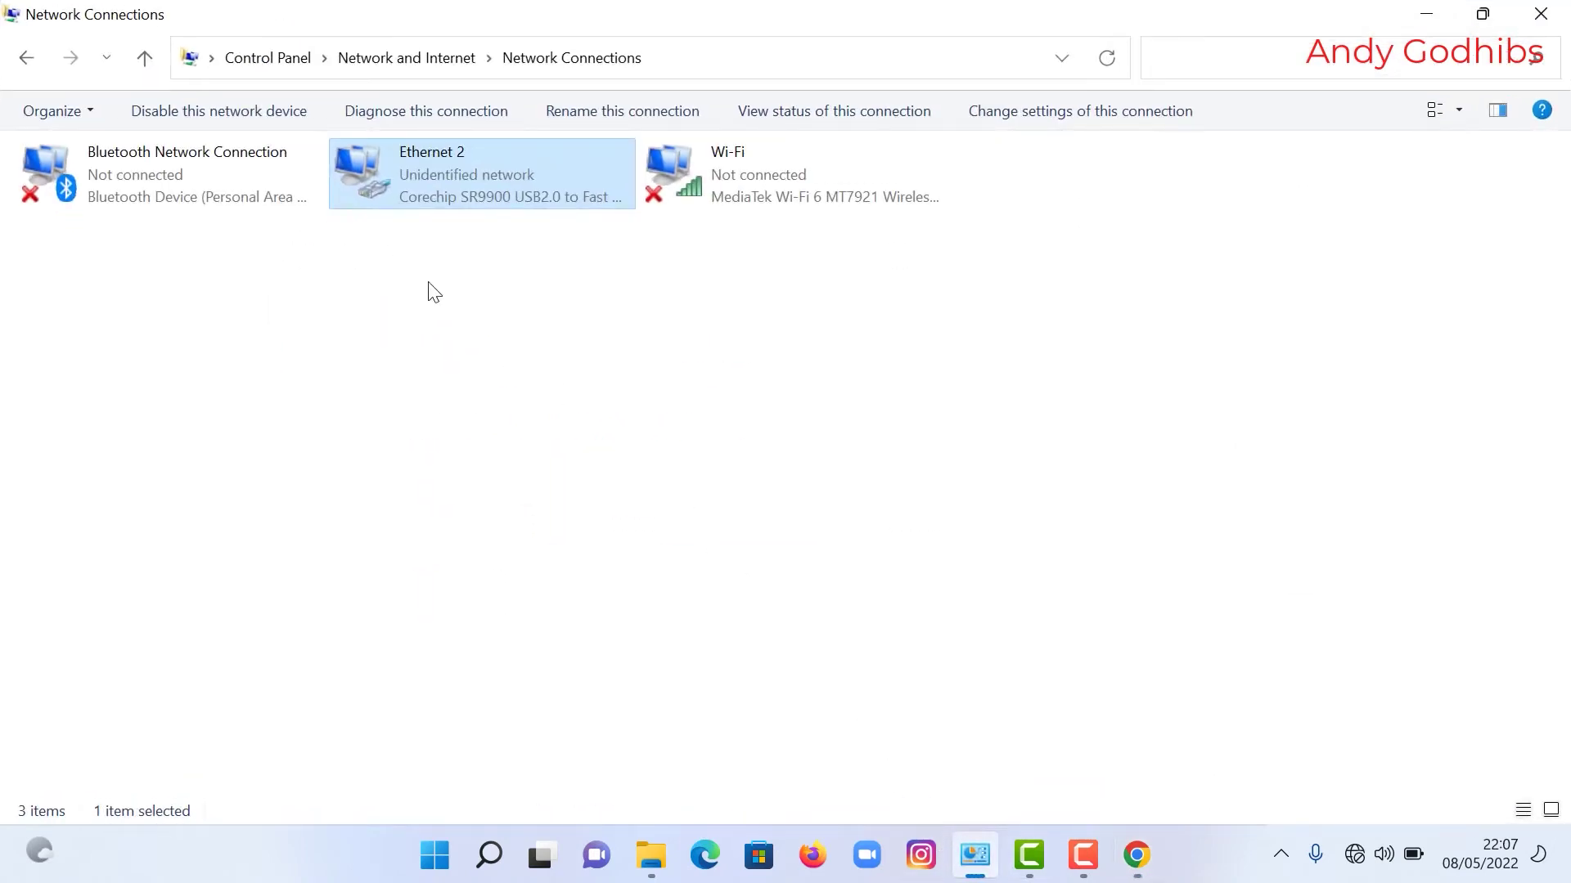
{"action": "right_click", "coordinate": [470, 177]}
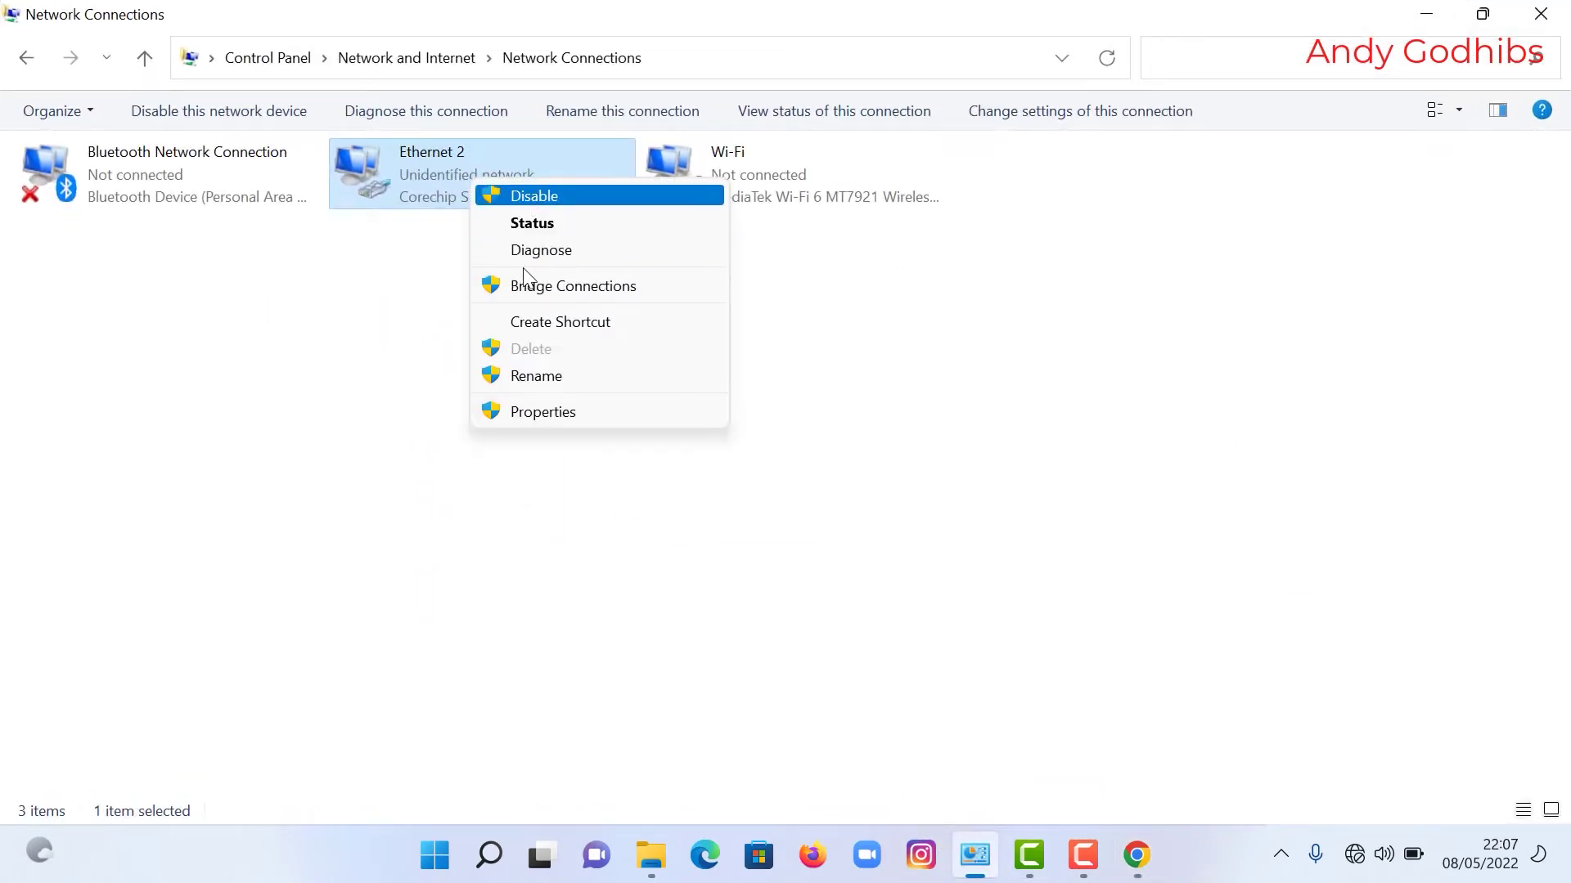
{"action": "left_click", "coordinate": [527, 412]}
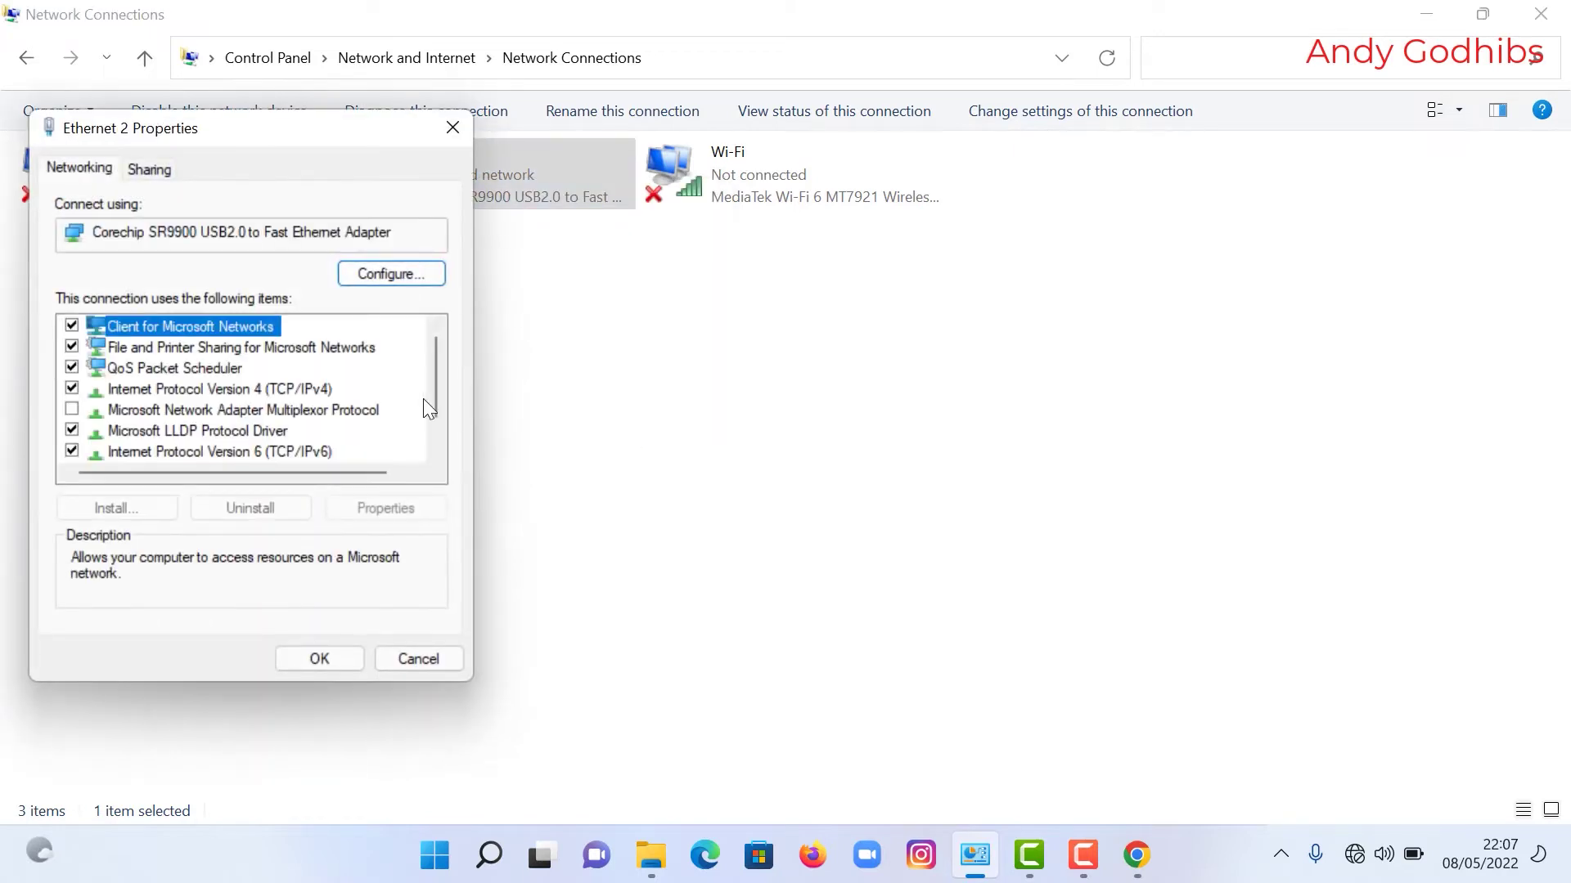
{"action": "double_click", "coordinate": [308, 385]}
{"action": "double_click", "coordinate": [422, 427]}
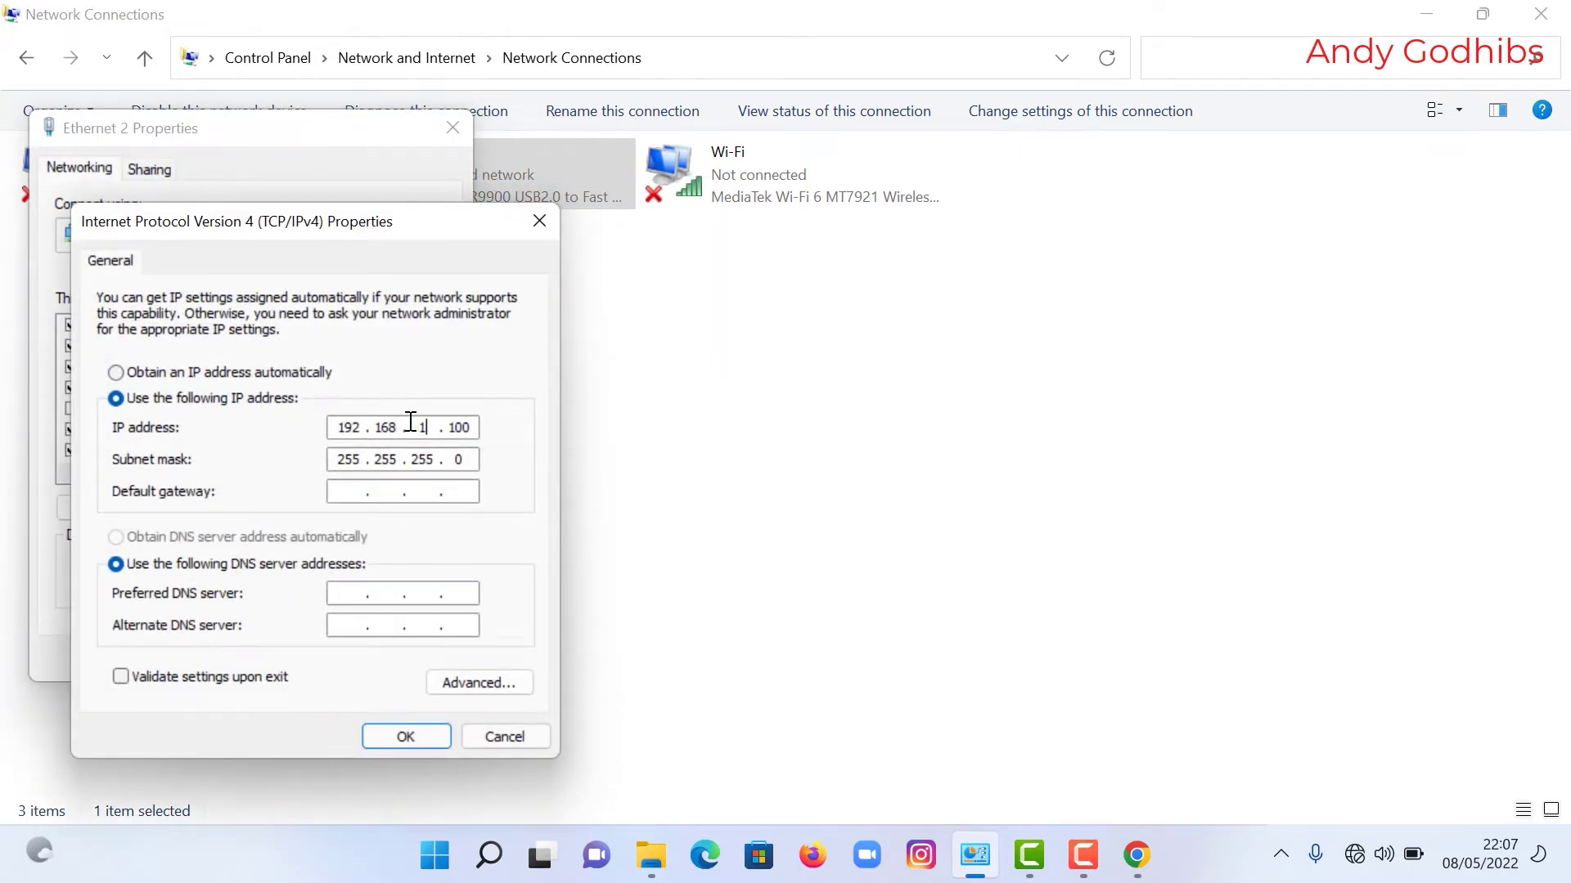
{"action": "left_click", "coordinate": [414, 729]}
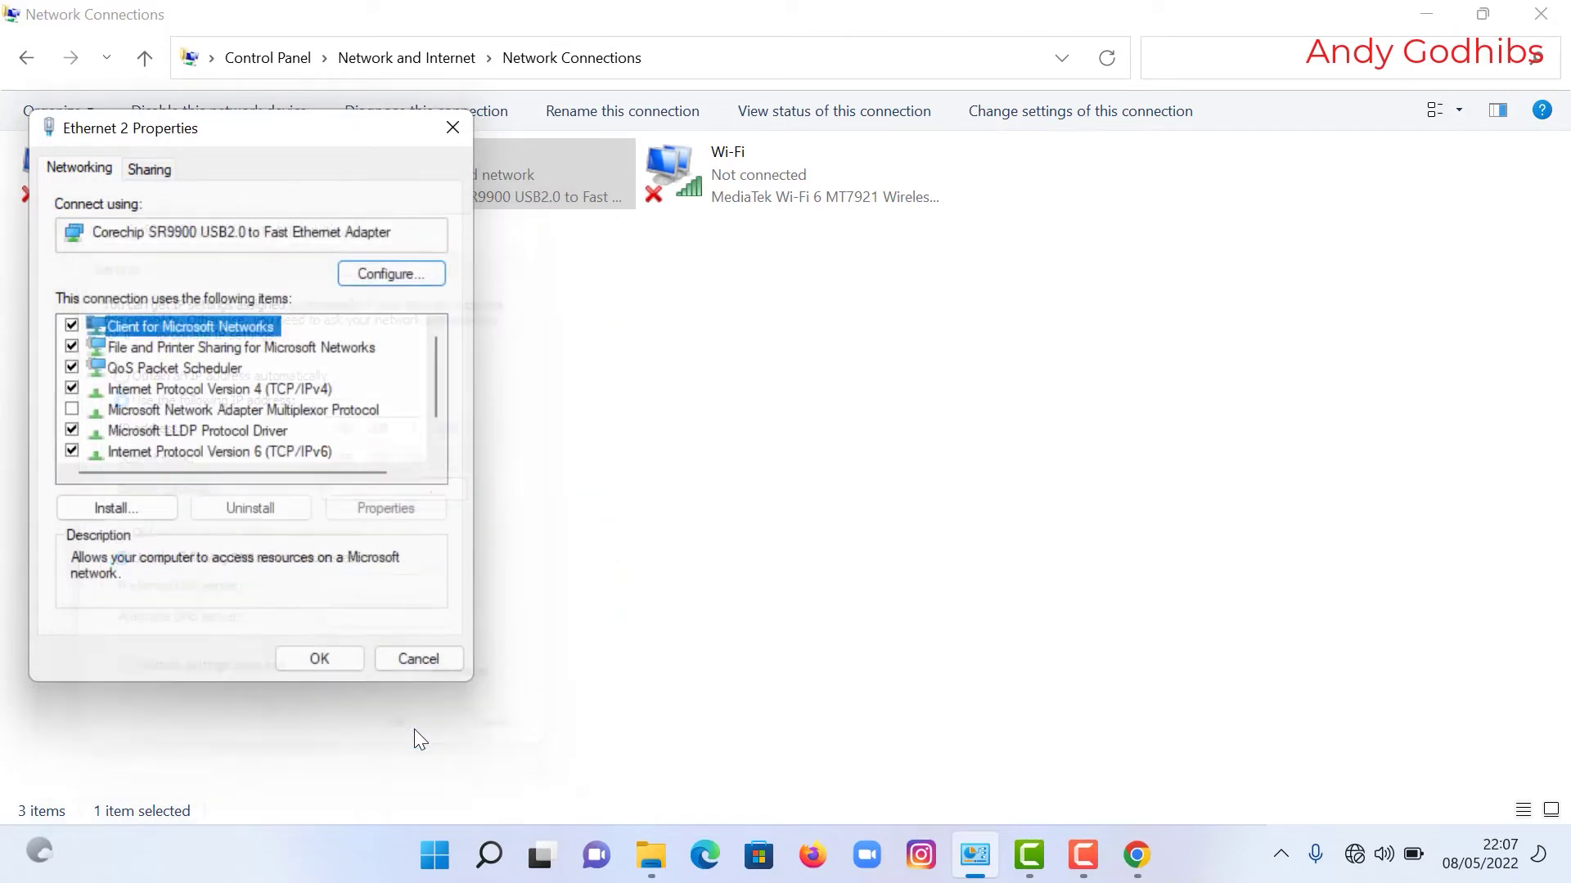
{"action": "left_click", "coordinate": [312, 656]}
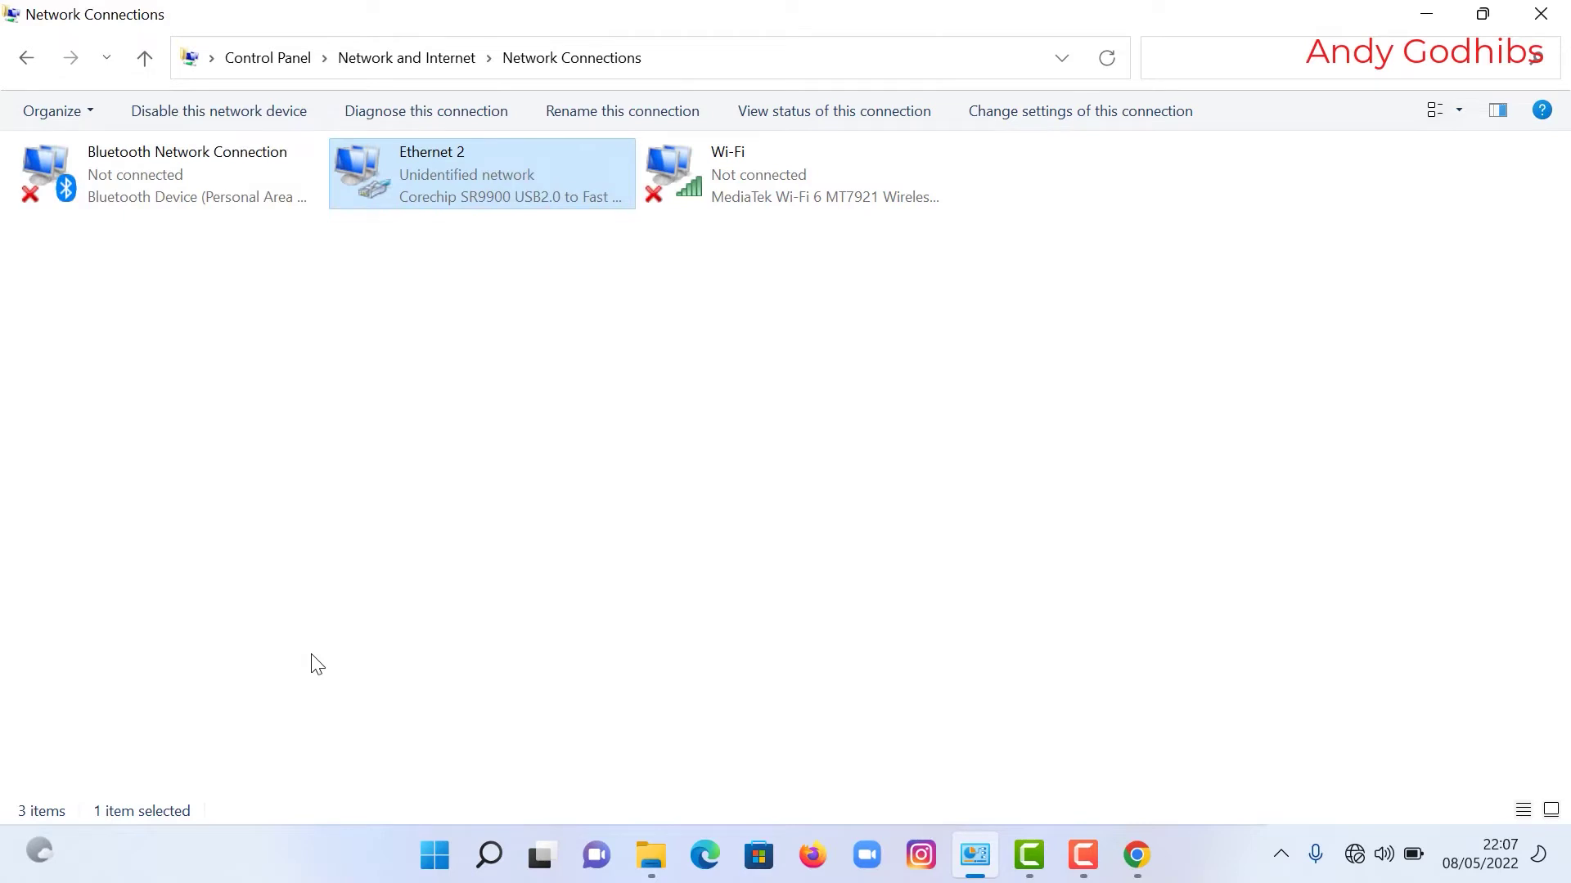
Step: Reload at 192.168.1.20, log in, decline saving the password, and continue past the session prompt
{"action": "left_click", "coordinate": [1138, 855]}
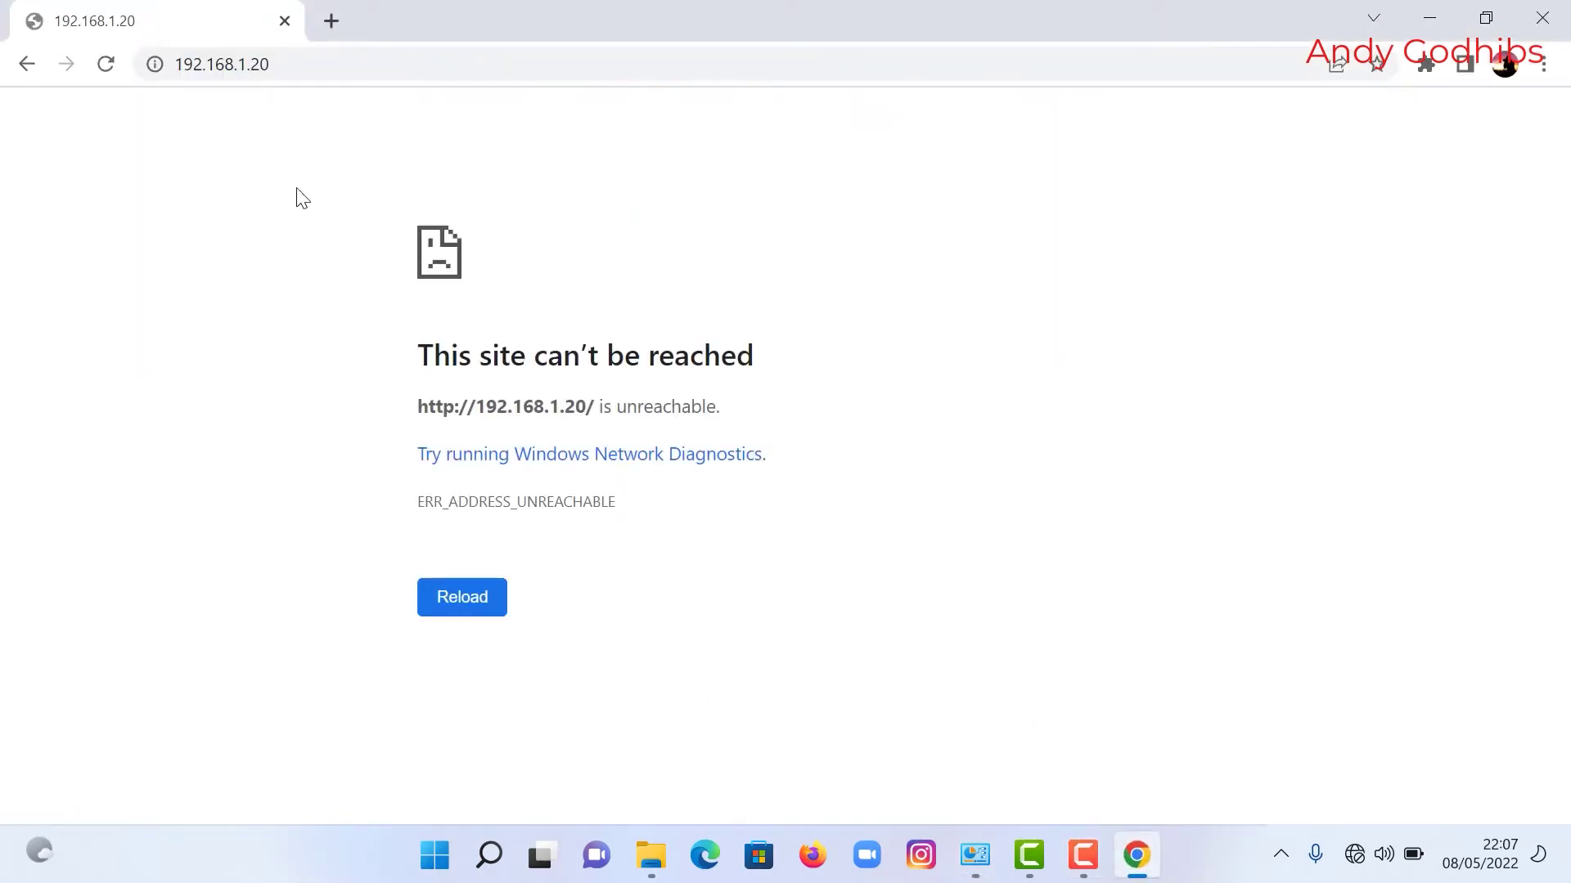
{"action": "left_click", "coordinate": [487, 599]}
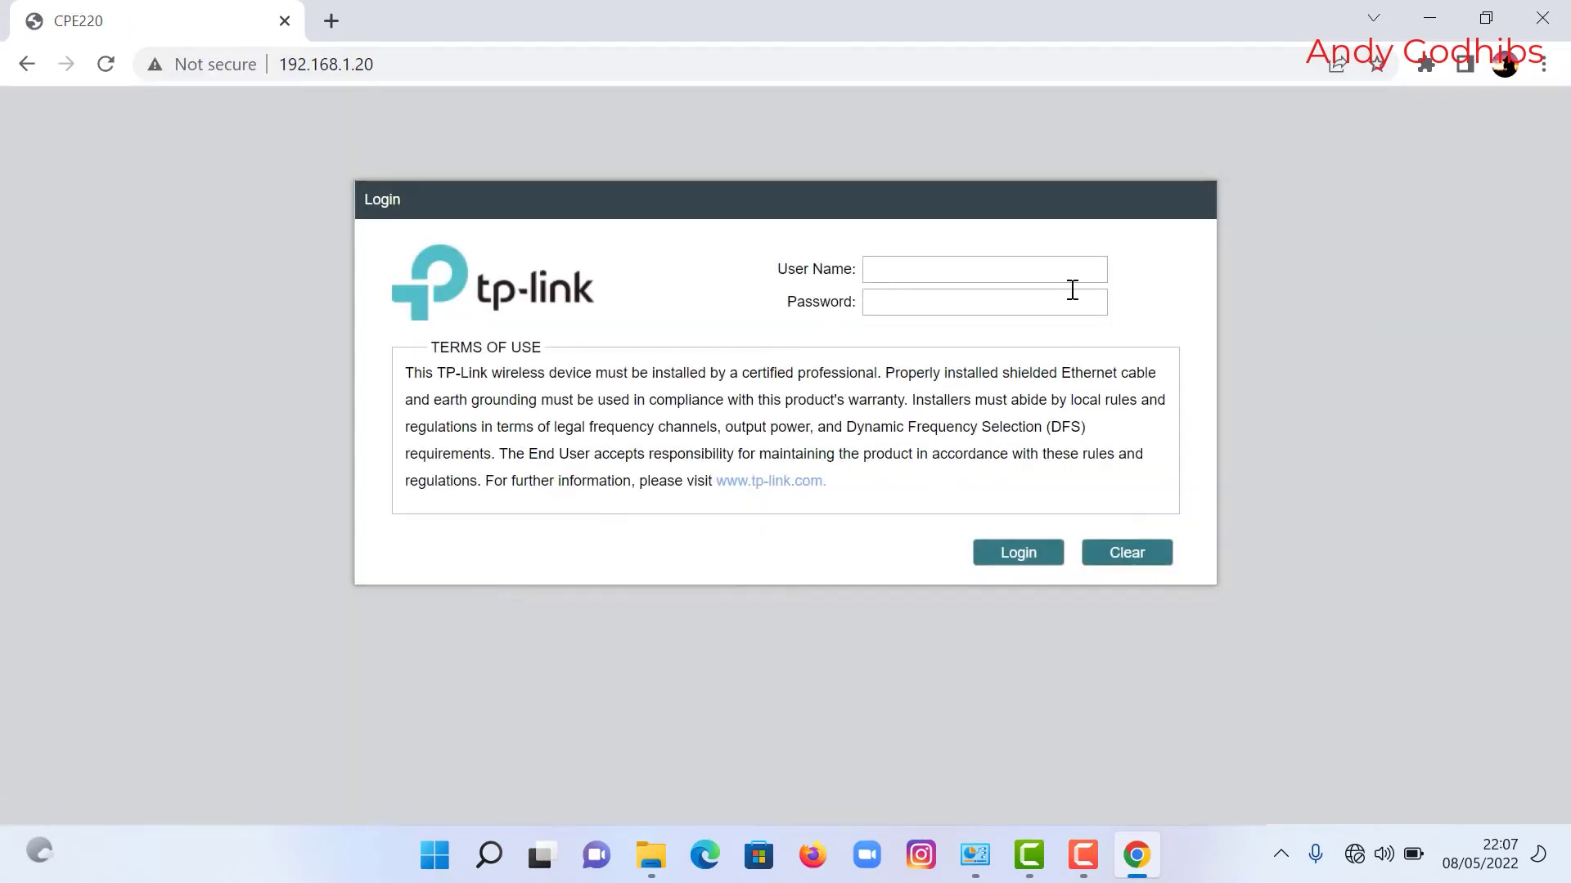
{"action": "left_click", "coordinate": [899, 275]}
{"action": "type", "text": "admin"}
{"action": "left_click", "coordinate": [884, 301]}
{"action": "type", "text": "ad"}
{"action": "left_click", "coordinate": [1009, 554]}
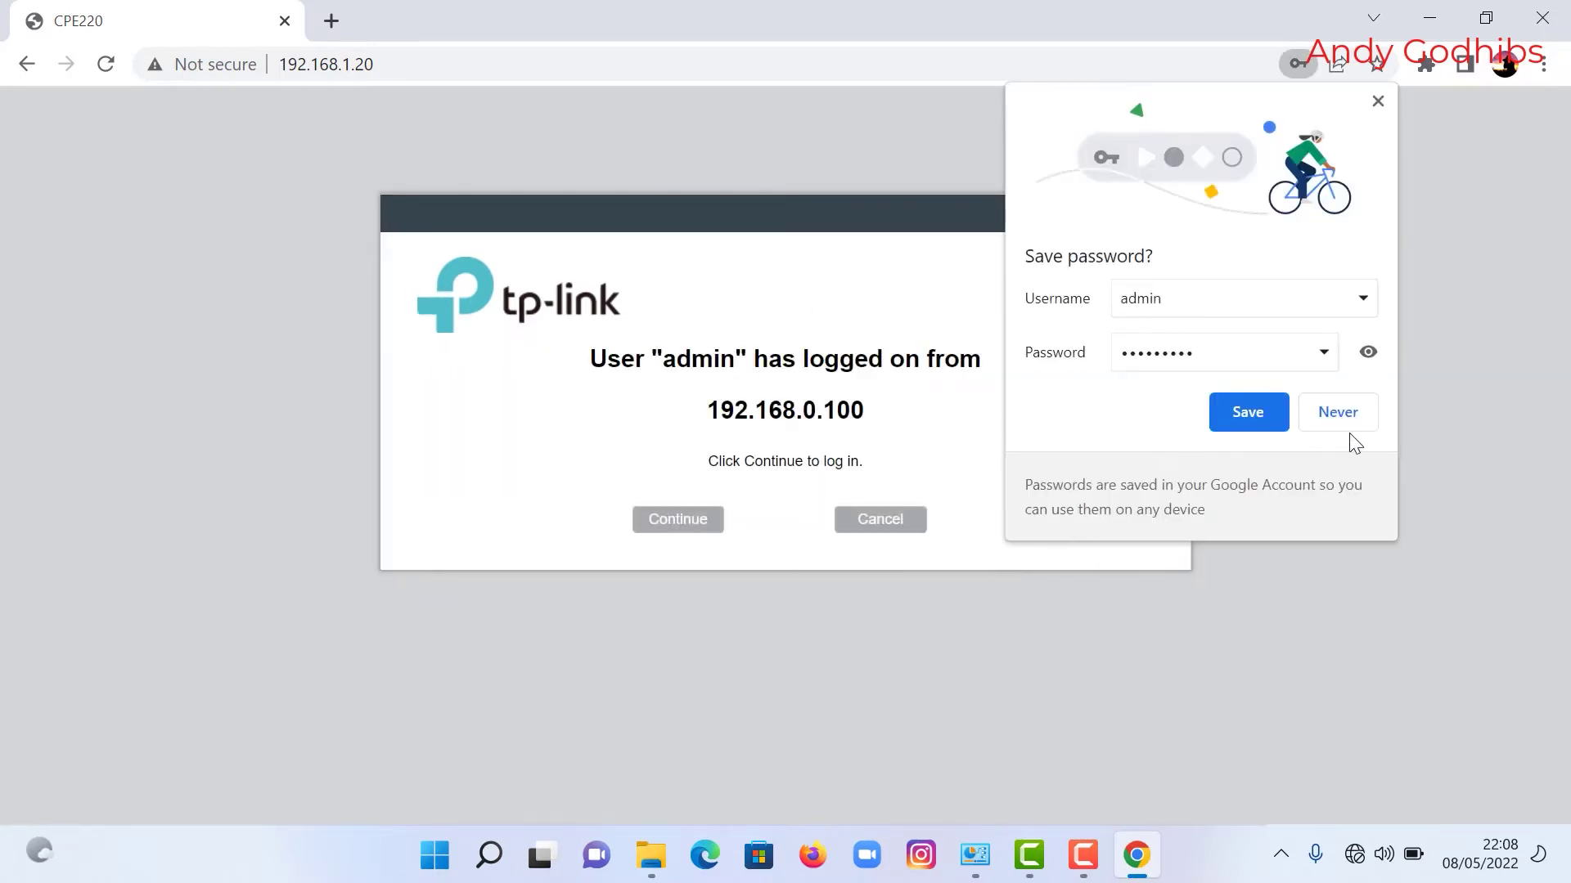
{"action": "left_click", "coordinate": [1345, 409]}
{"action": "left_click", "coordinate": [659, 526]}
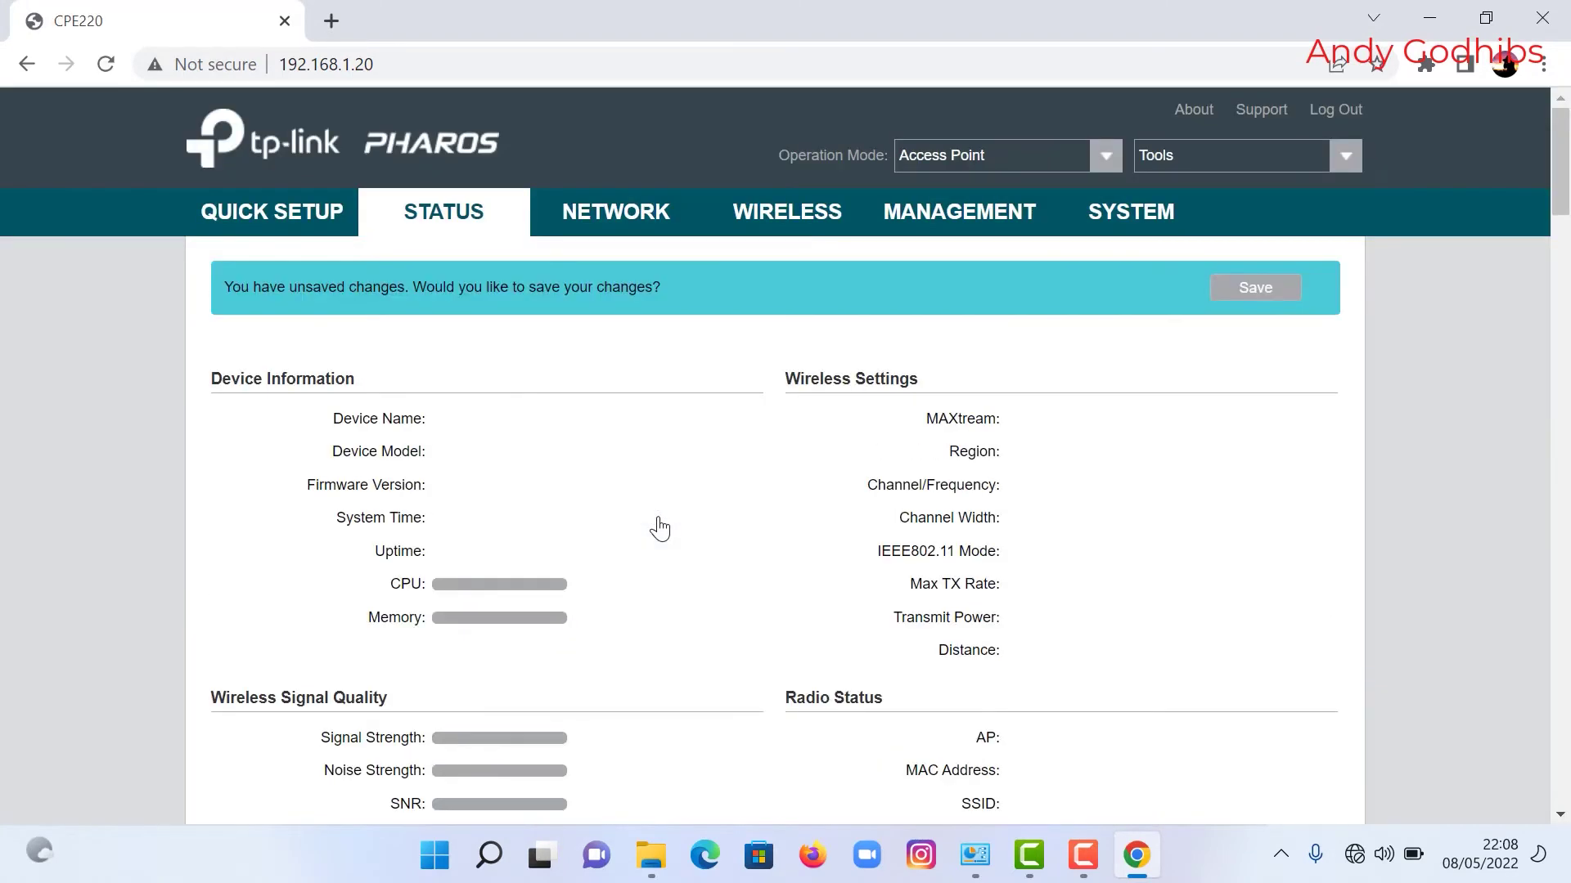
{"action": "left_click", "coordinate": [1267, 291]}
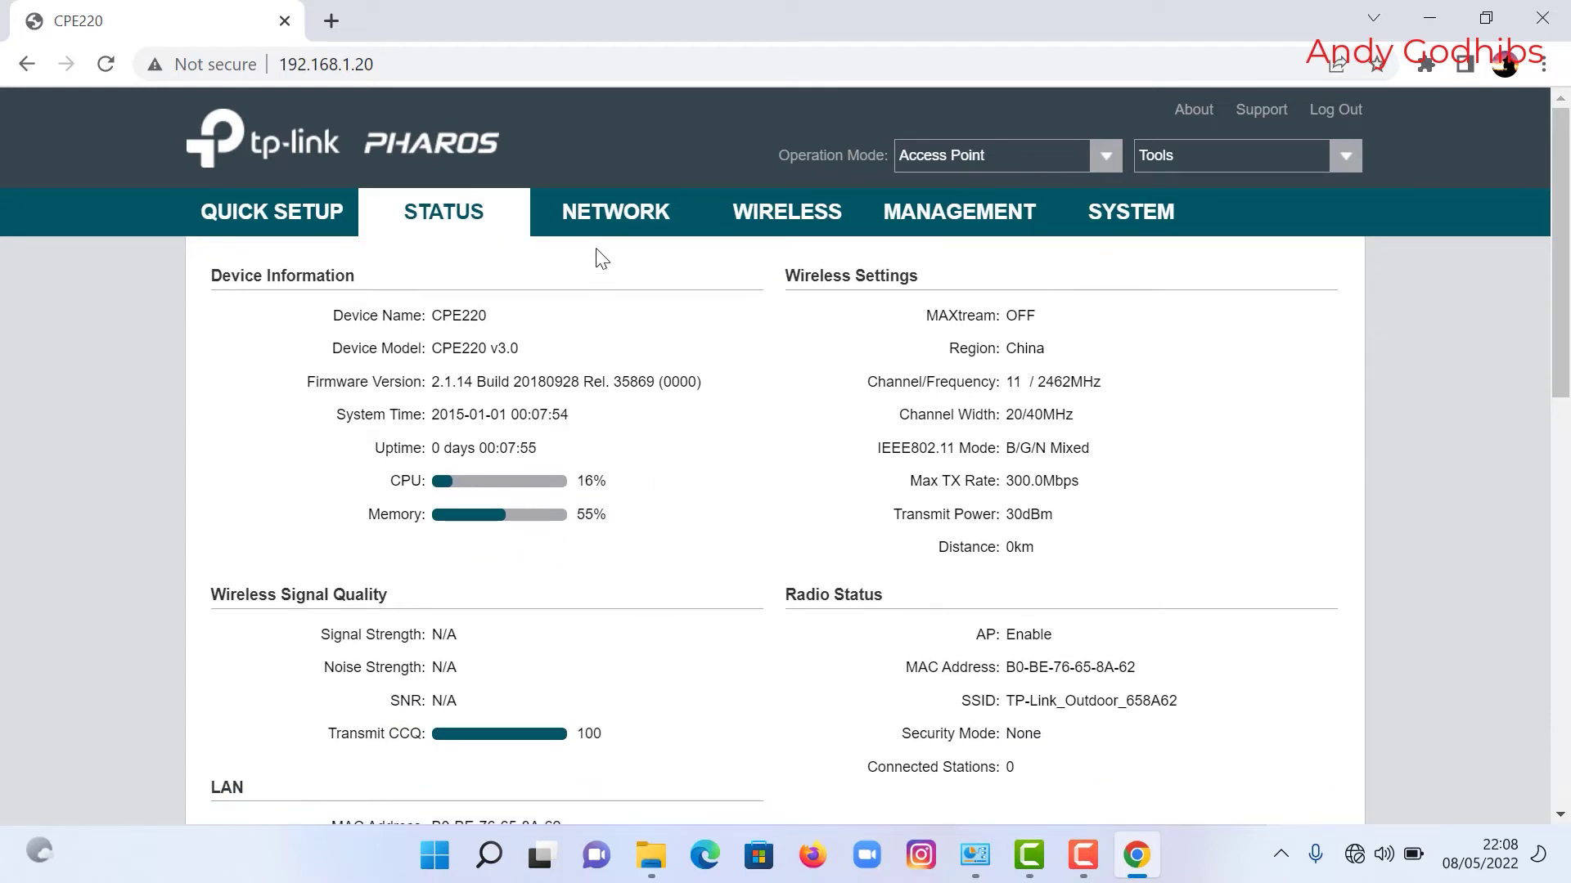
{"action": "left_click", "coordinate": [613, 219]}
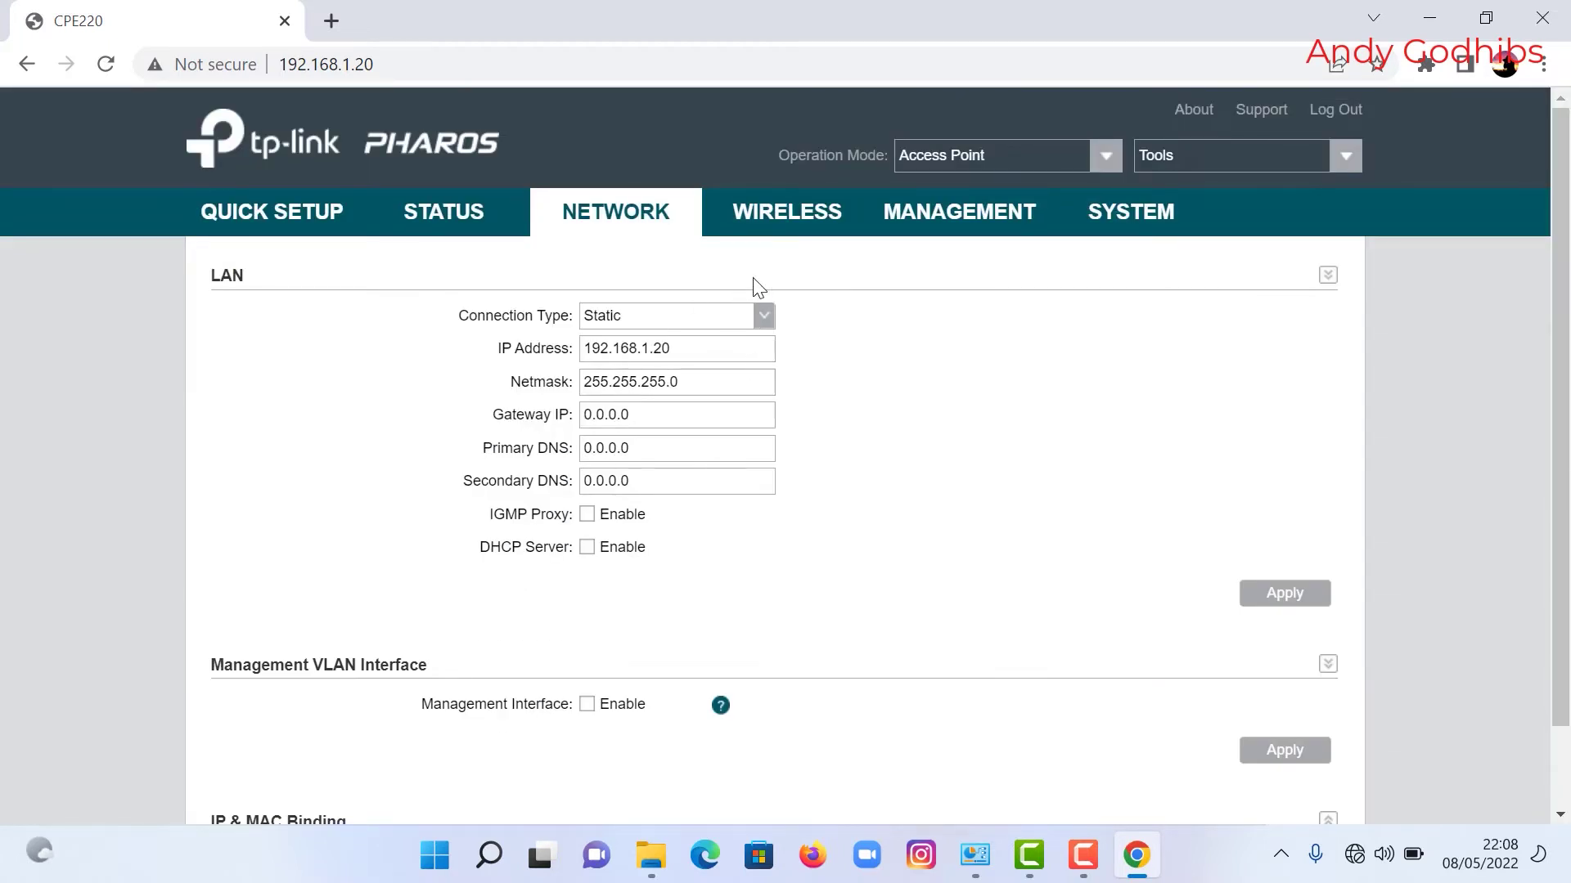
{"action": "left_click", "coordinate": [783, 219]}
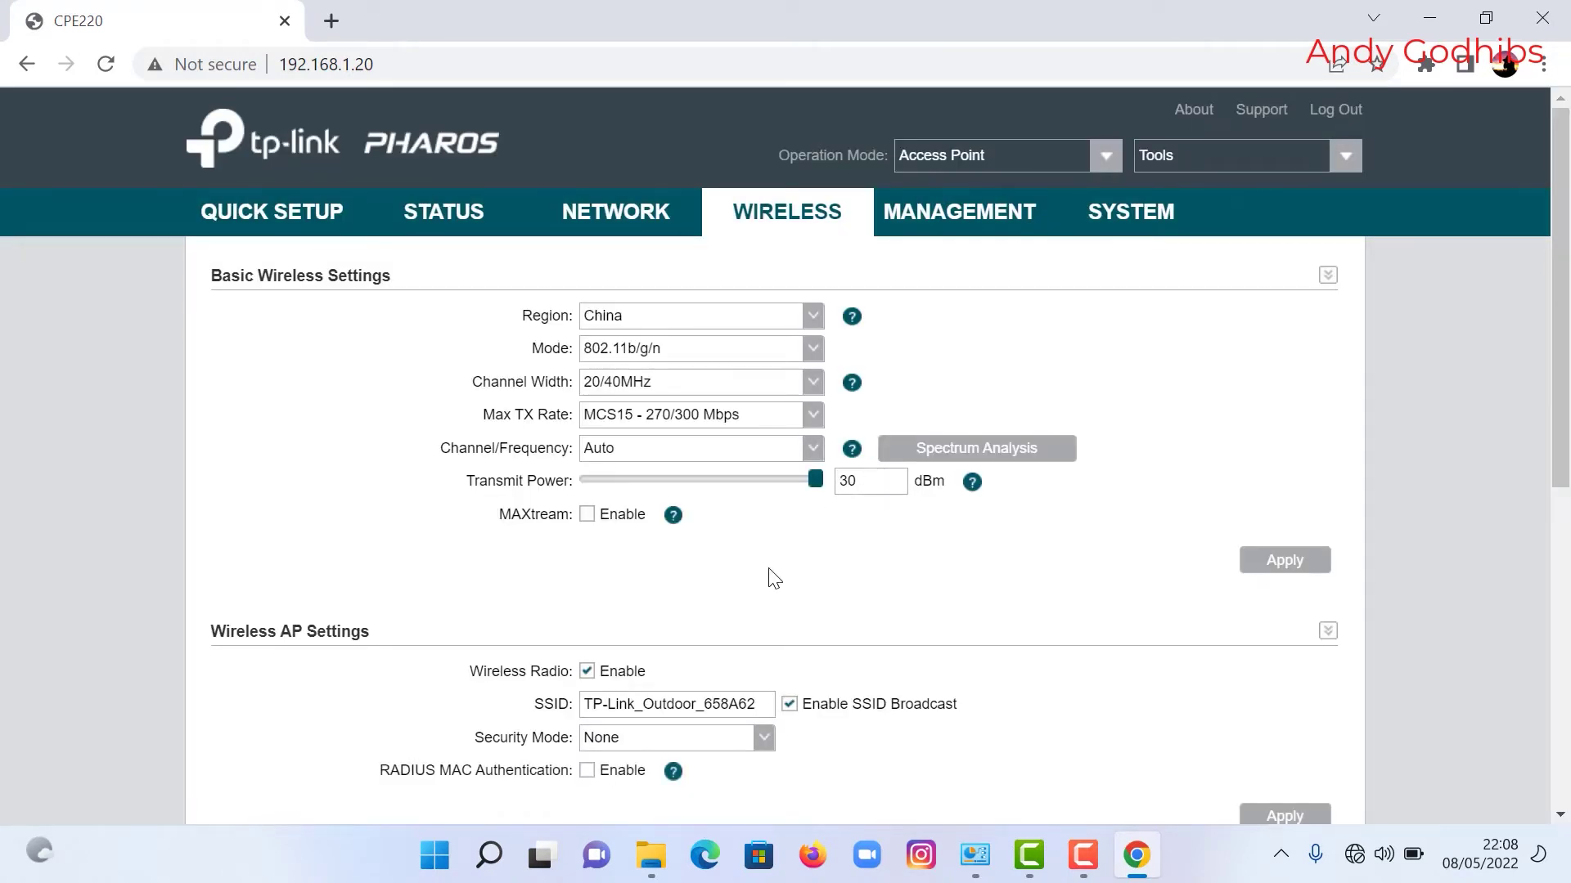
{"action": "left_click", "coordinate": [814, 352]}
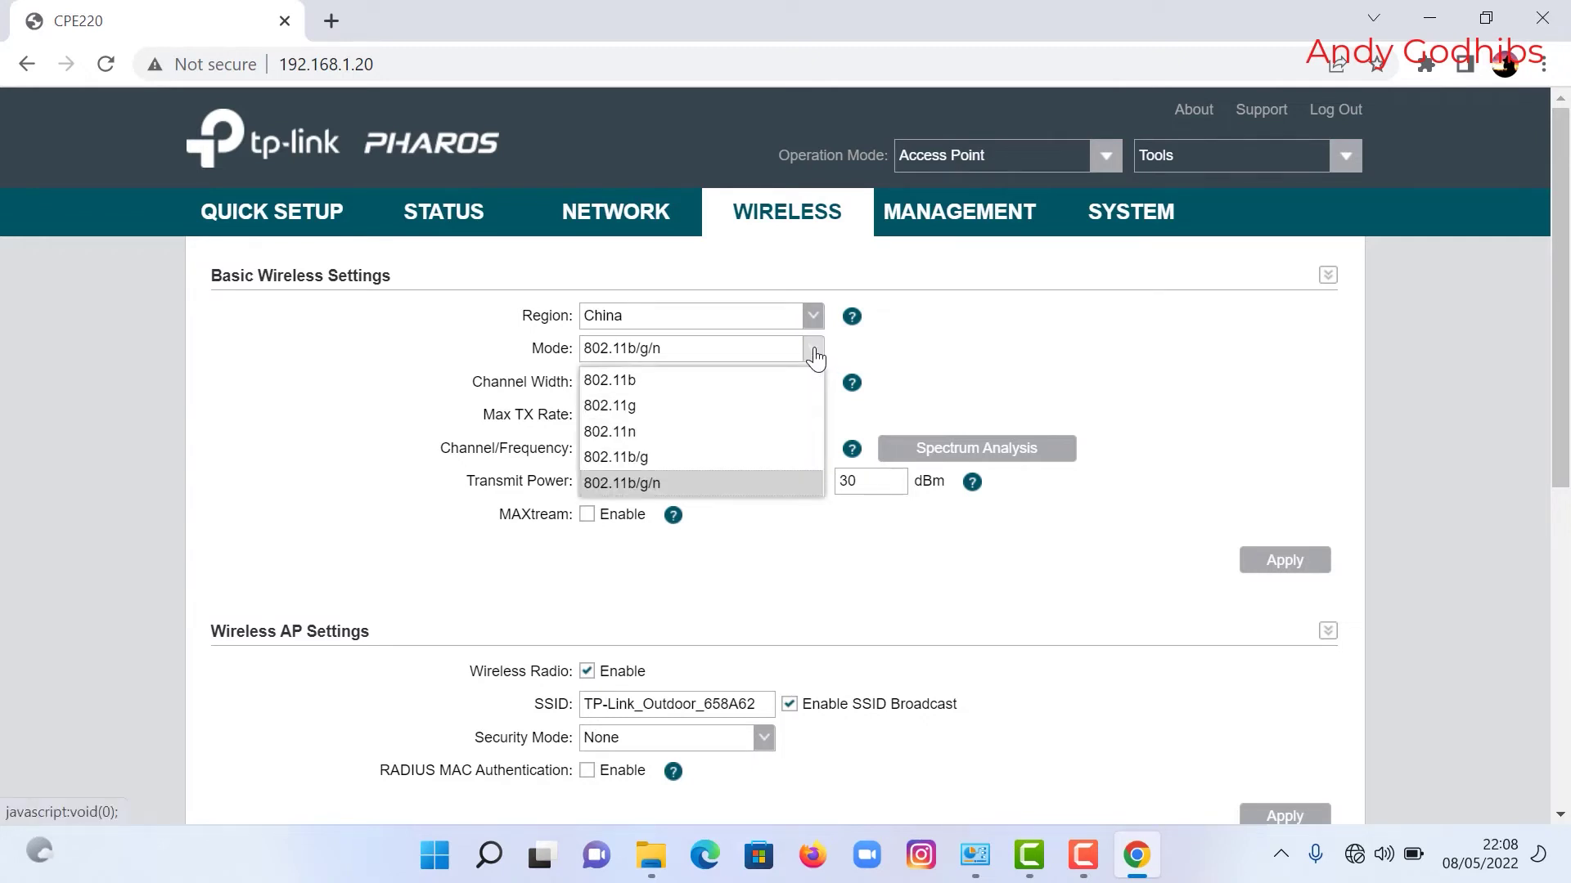
{"action": "left_click", "coordinate": [813, 353]}
{"action": "left_click", "coordinate": [814, 354]}
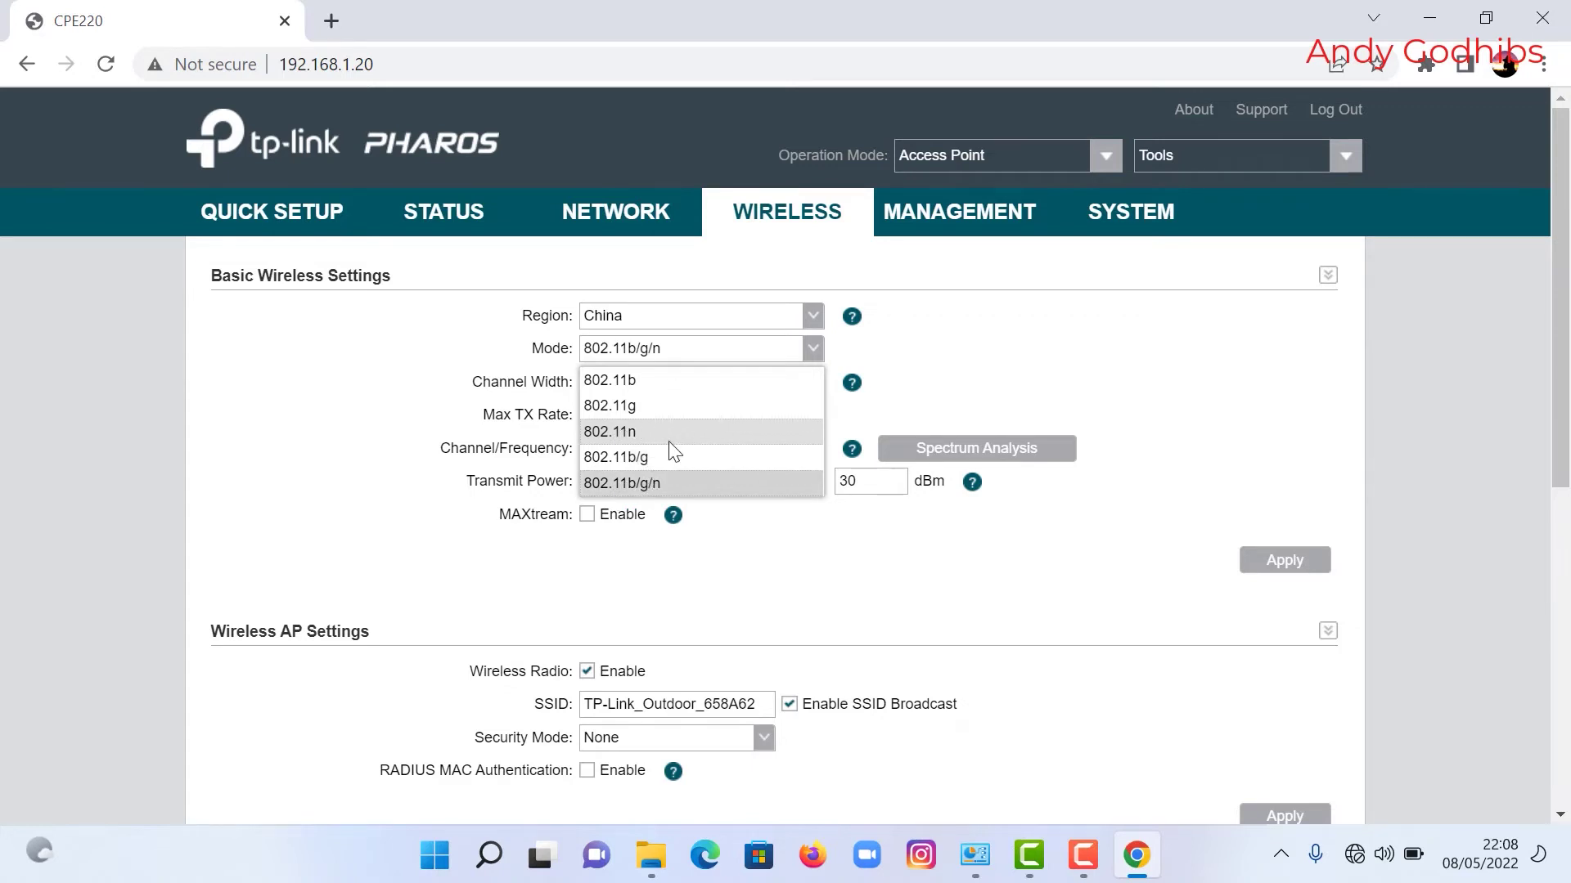
{"action": "left_click", "coordinate": [658, 488]}
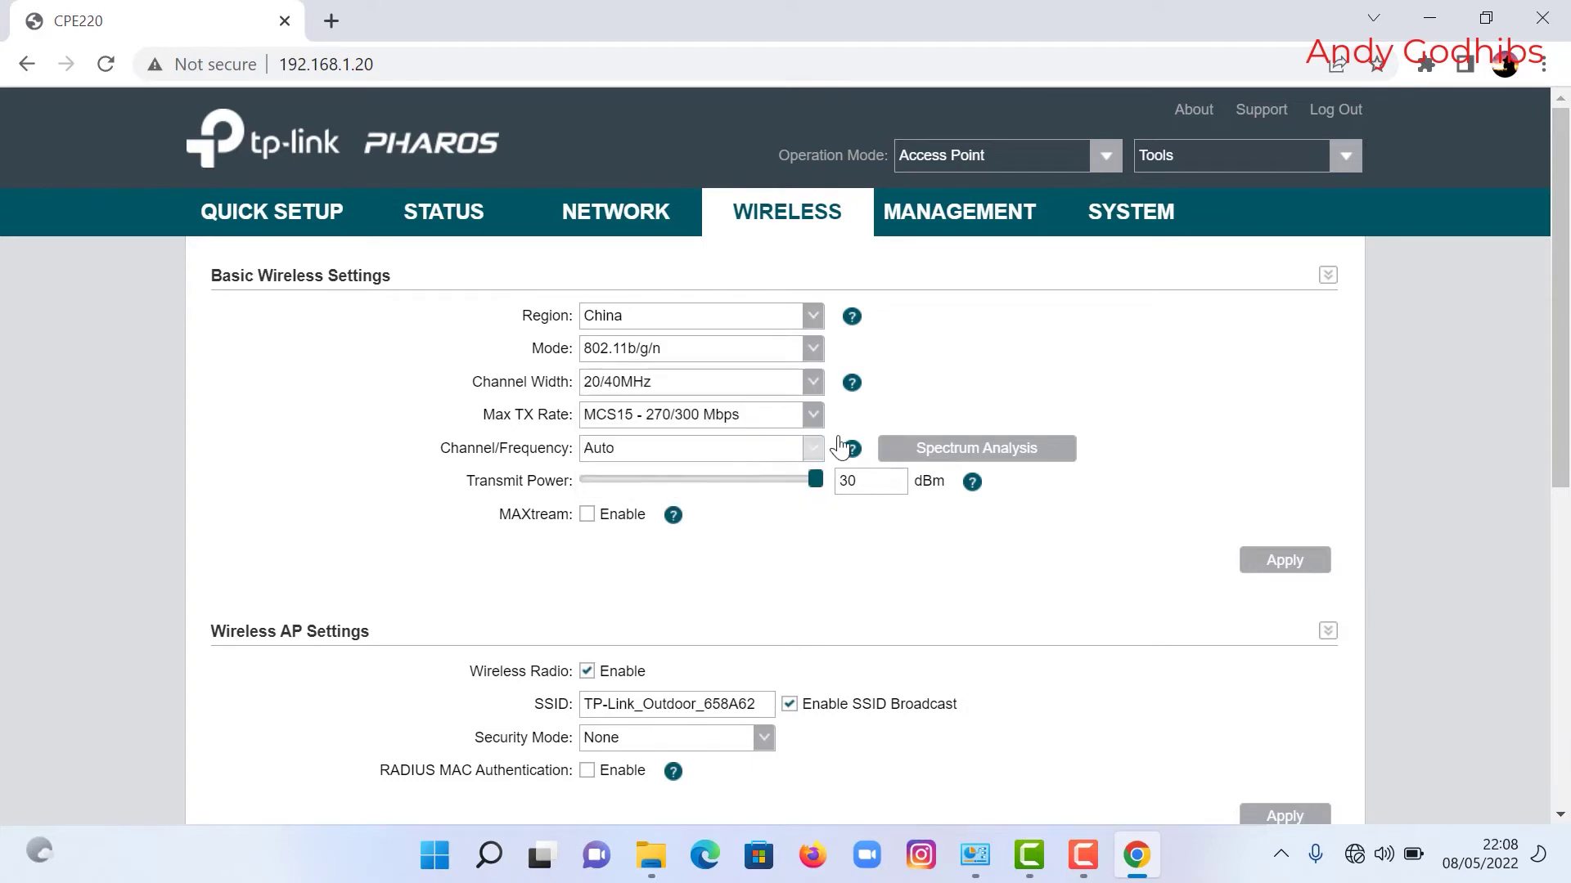
Step: Leave Channel Width at 20/40MHz and choose MCS1 - 27/30 Mbps as Max TX Rate
{"action": "left_click", "coordinate": [815, 387]}
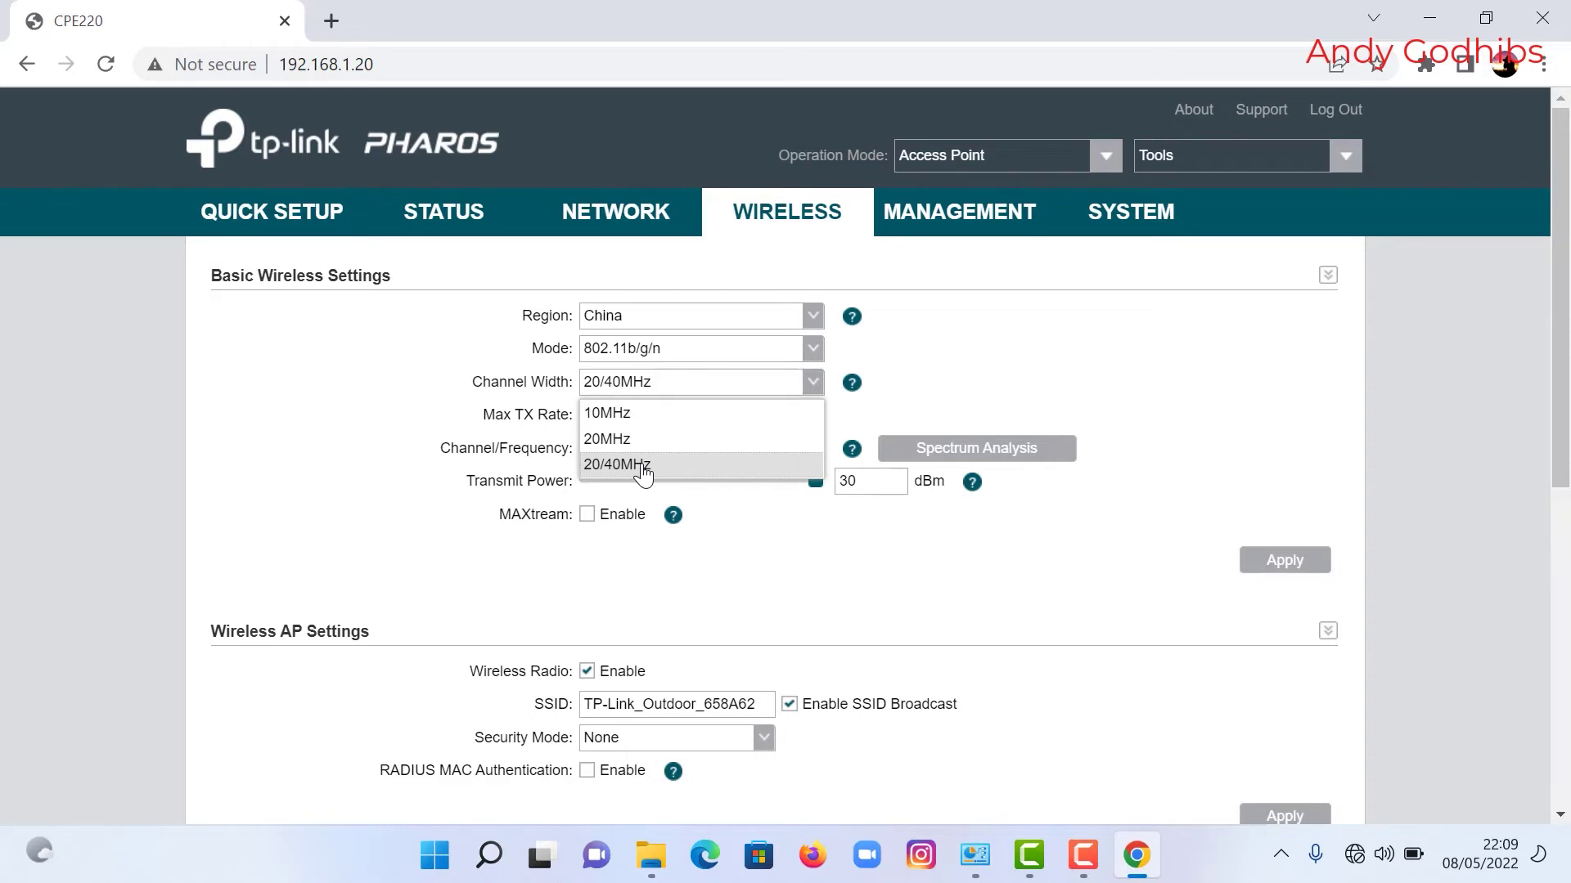
{"action": "left_click", "coordinate": [642, 466]}
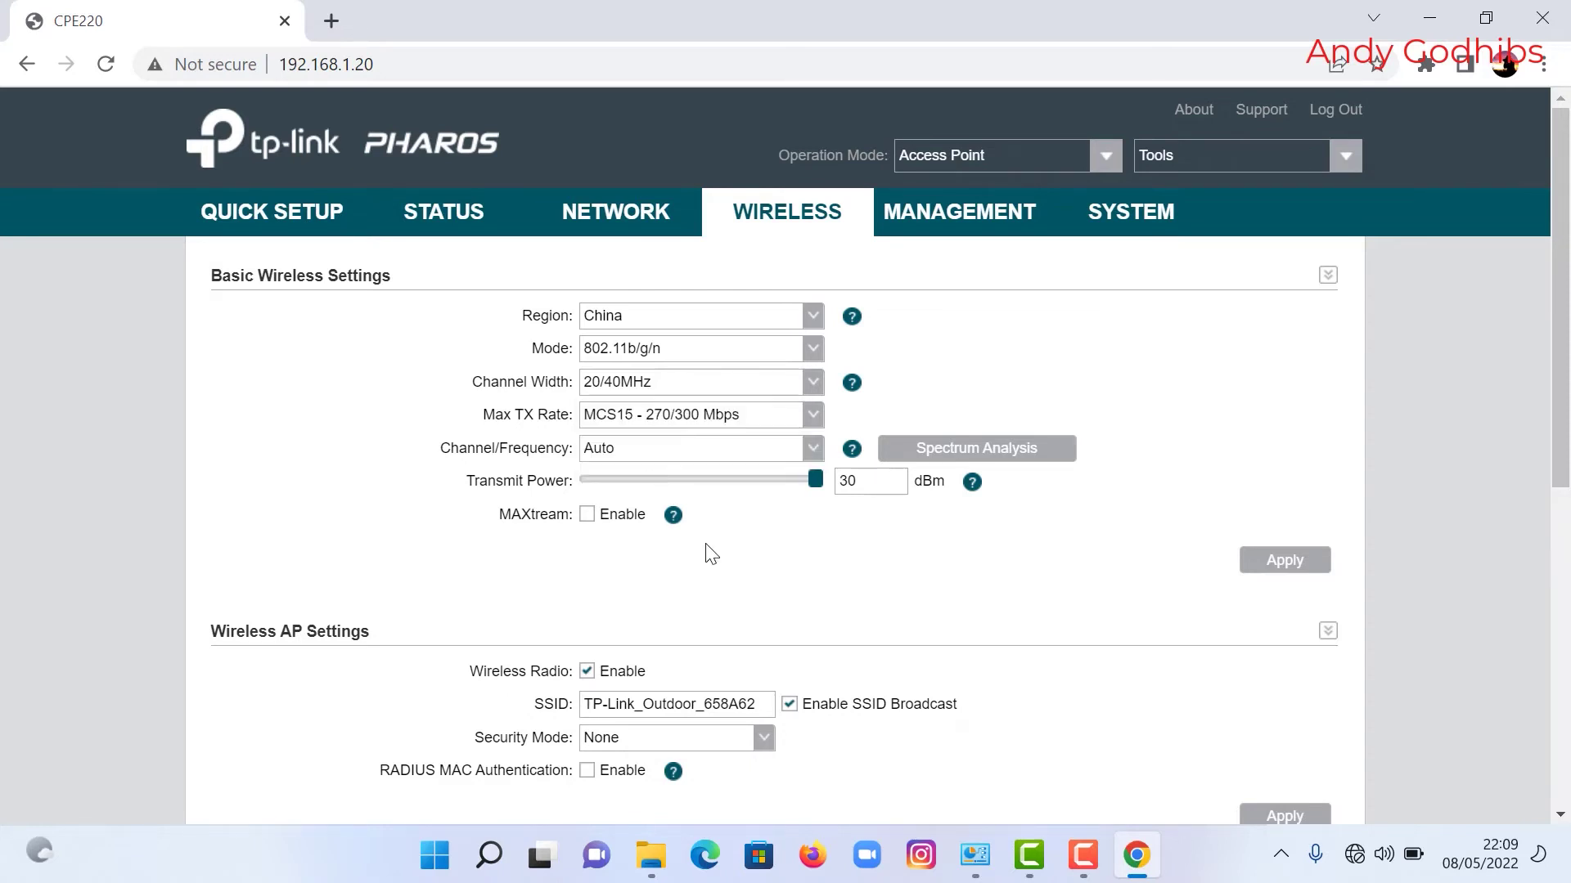
{"action": "left_click", "coordinate": [813, 416]}
{"action": "scroll", "coordinate": [751, 604], "scroll_direction": "up", "scroll_amount": 2}
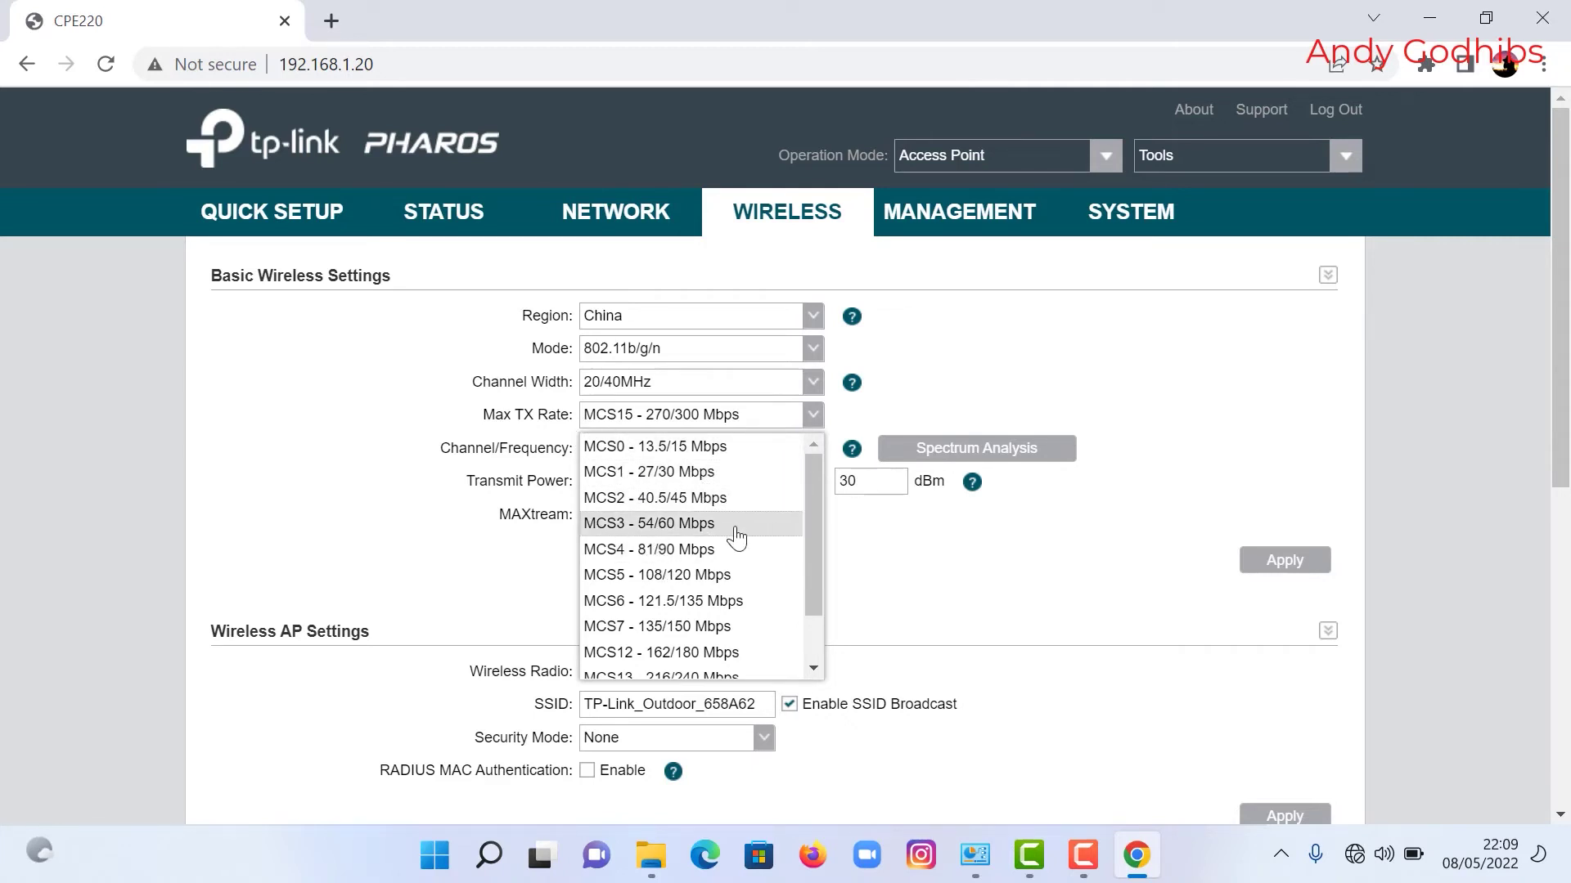
{"action": "scroll", "coordinate": [752, 596], "scroll_direction": "down", "scroll_amount": 1}
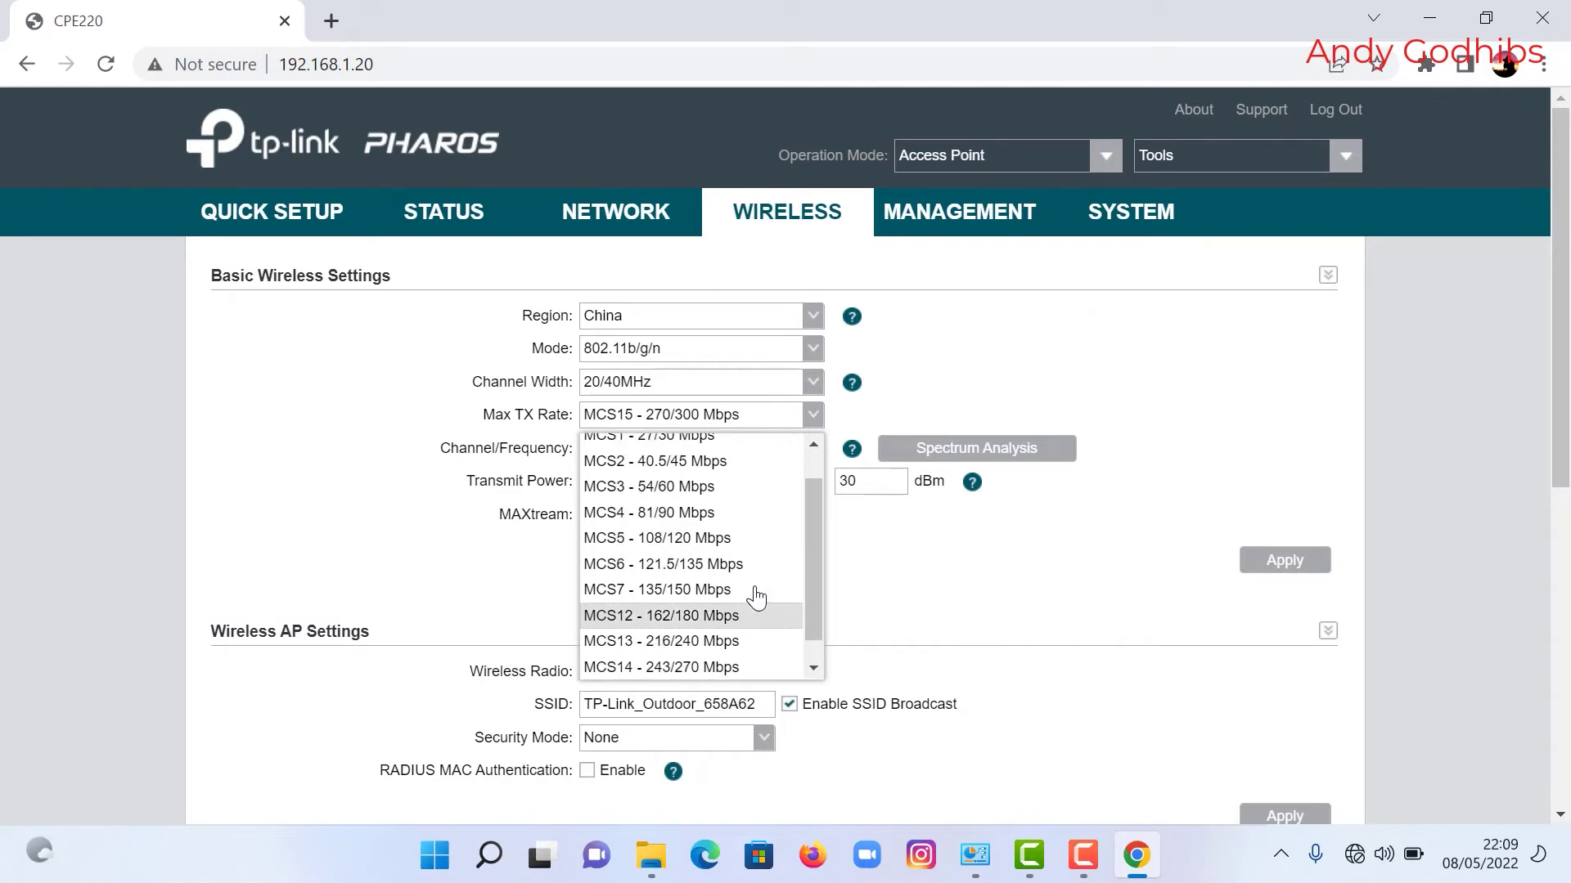
{"action": "scroll", "coordinate": [755, 596], "scroll_direction": "up", "scroll_amount": 1}
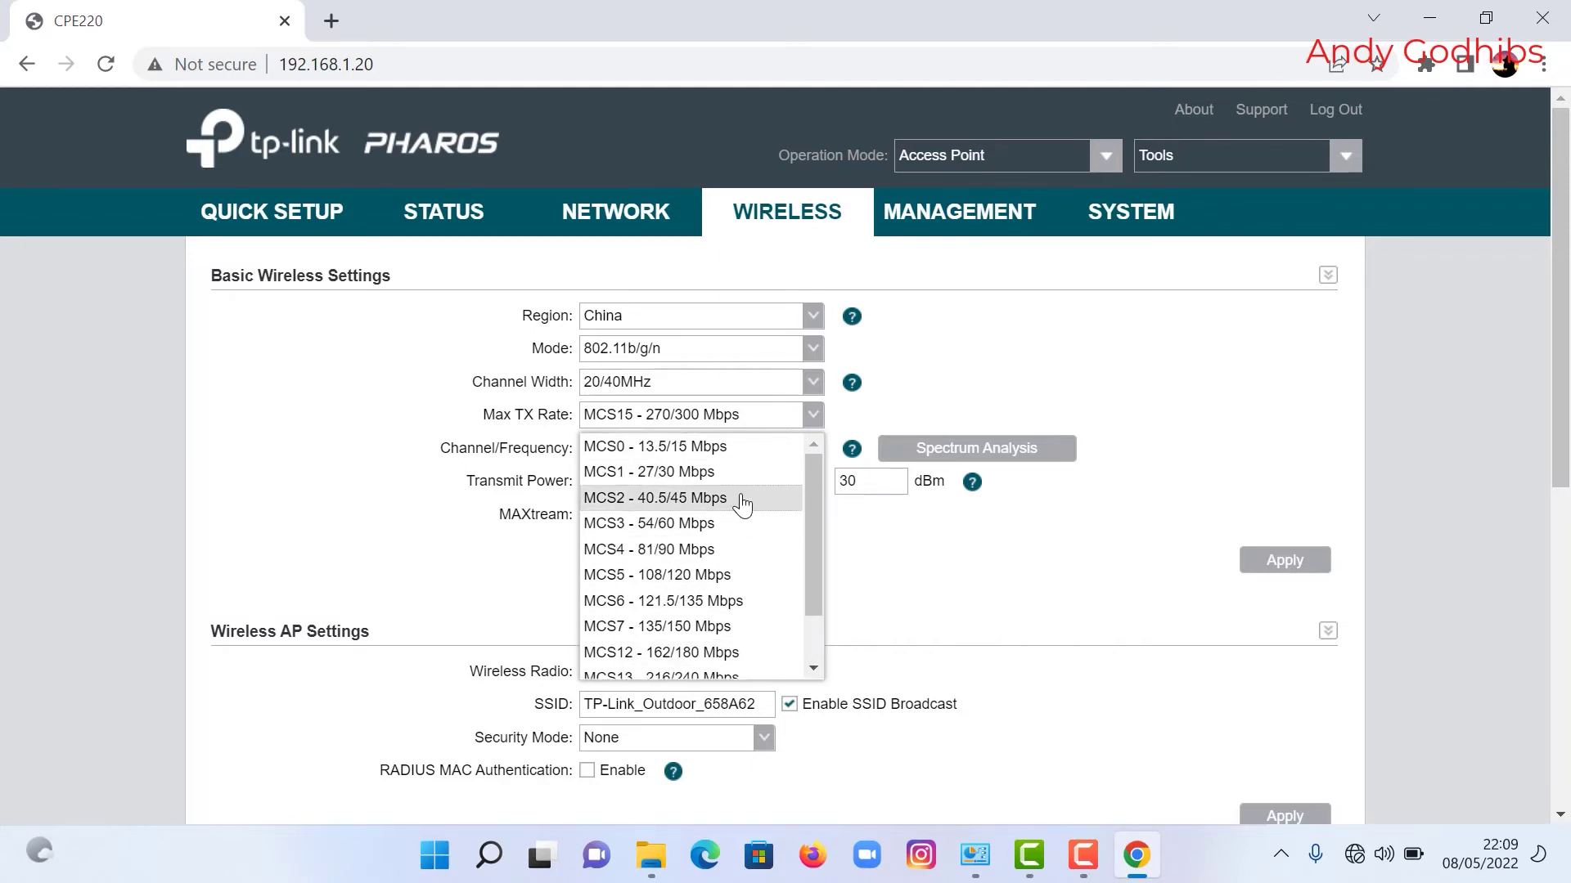
{"action": "left_click", "coordinate": [695, 472]}
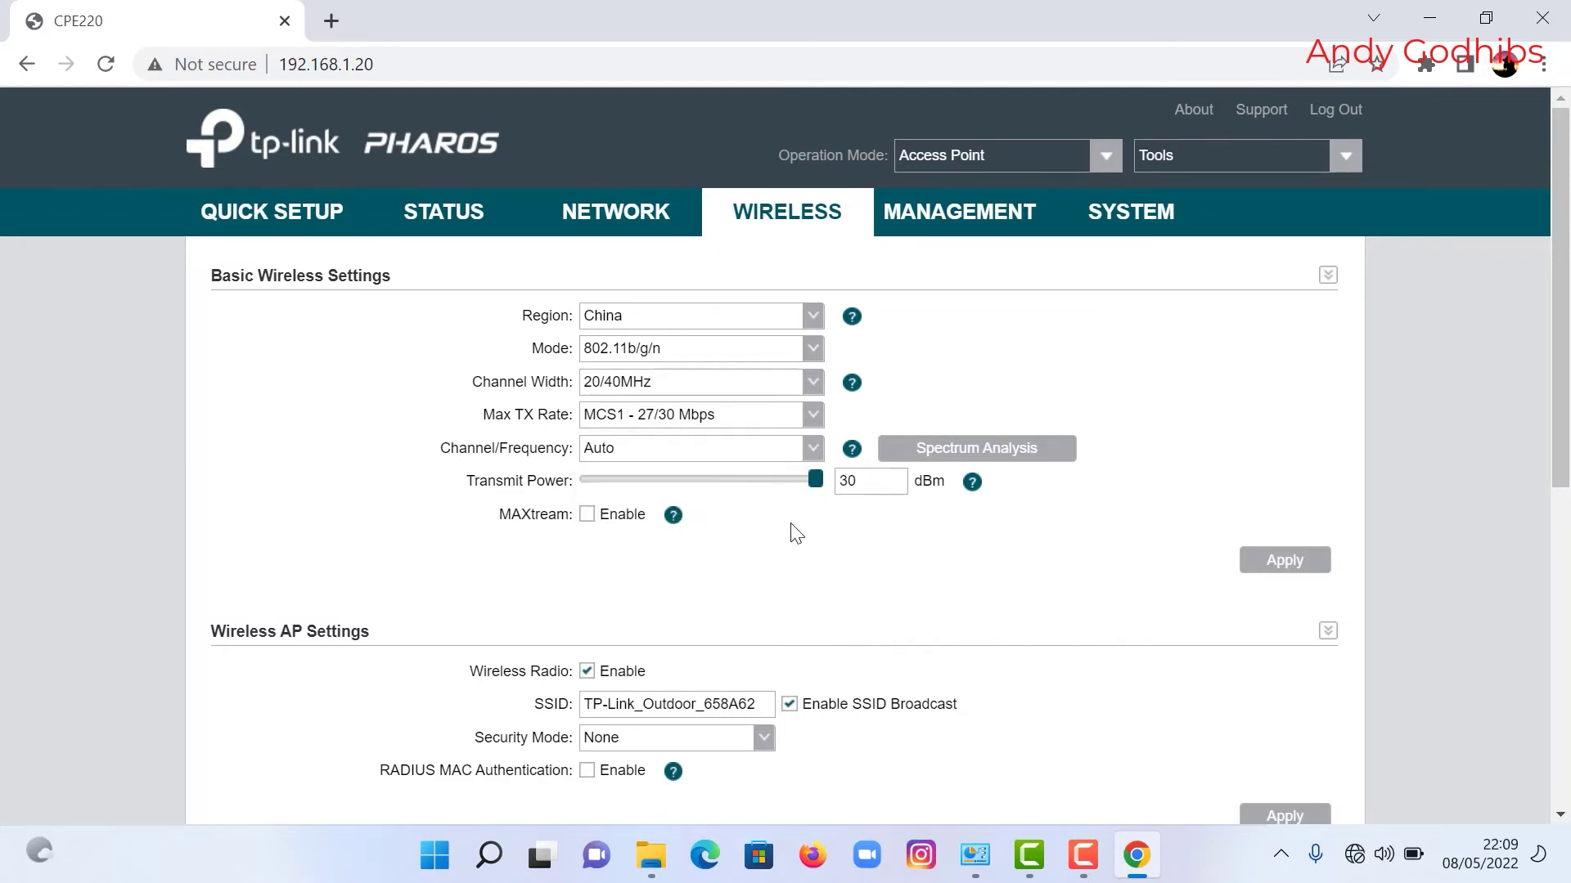
Step: Browse the Channel/Frequency list and leave it set to Auto
{"action": "left_click", "coordinate": [820, 452]}
{"action": "scroll", "coordinate": [784, 527], "scroll_direction": "down", "scroll_amount": 2}
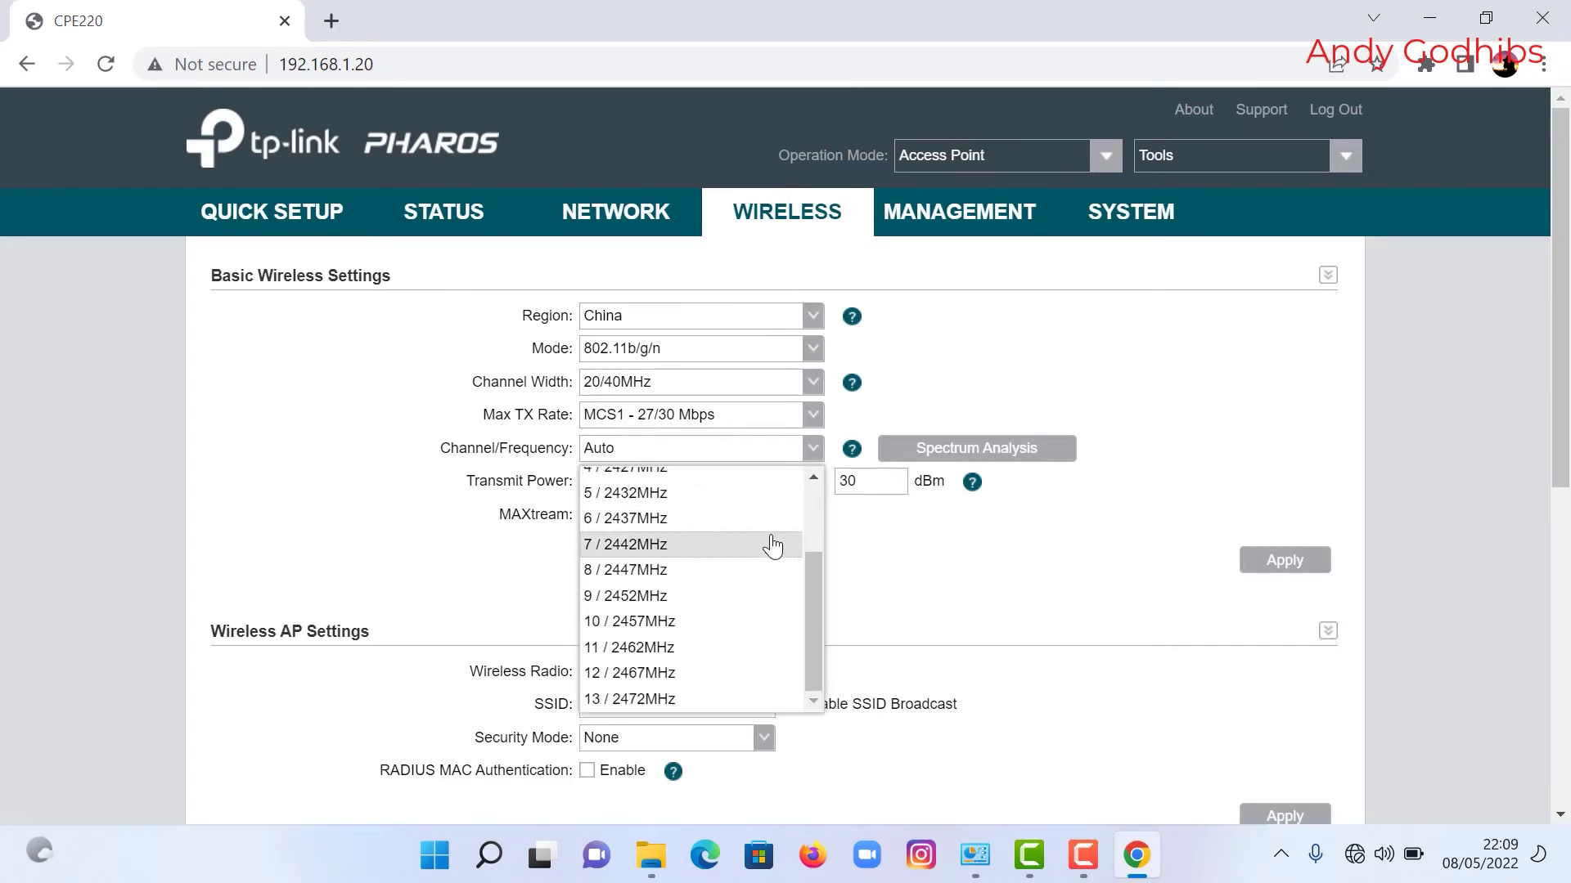
{"action": "scroll", "coordinate": [744, 596], "scroll_direction": "up", "scroll_amount": 2}
{"action": "scroll", "coordinate": [741, 626], "scroll_direction": "down", "scroll_amount": 2}
{"action": "scroll", "coordinate": [716, 657], "scroll_direction": "up", "scroll_amount": 2}
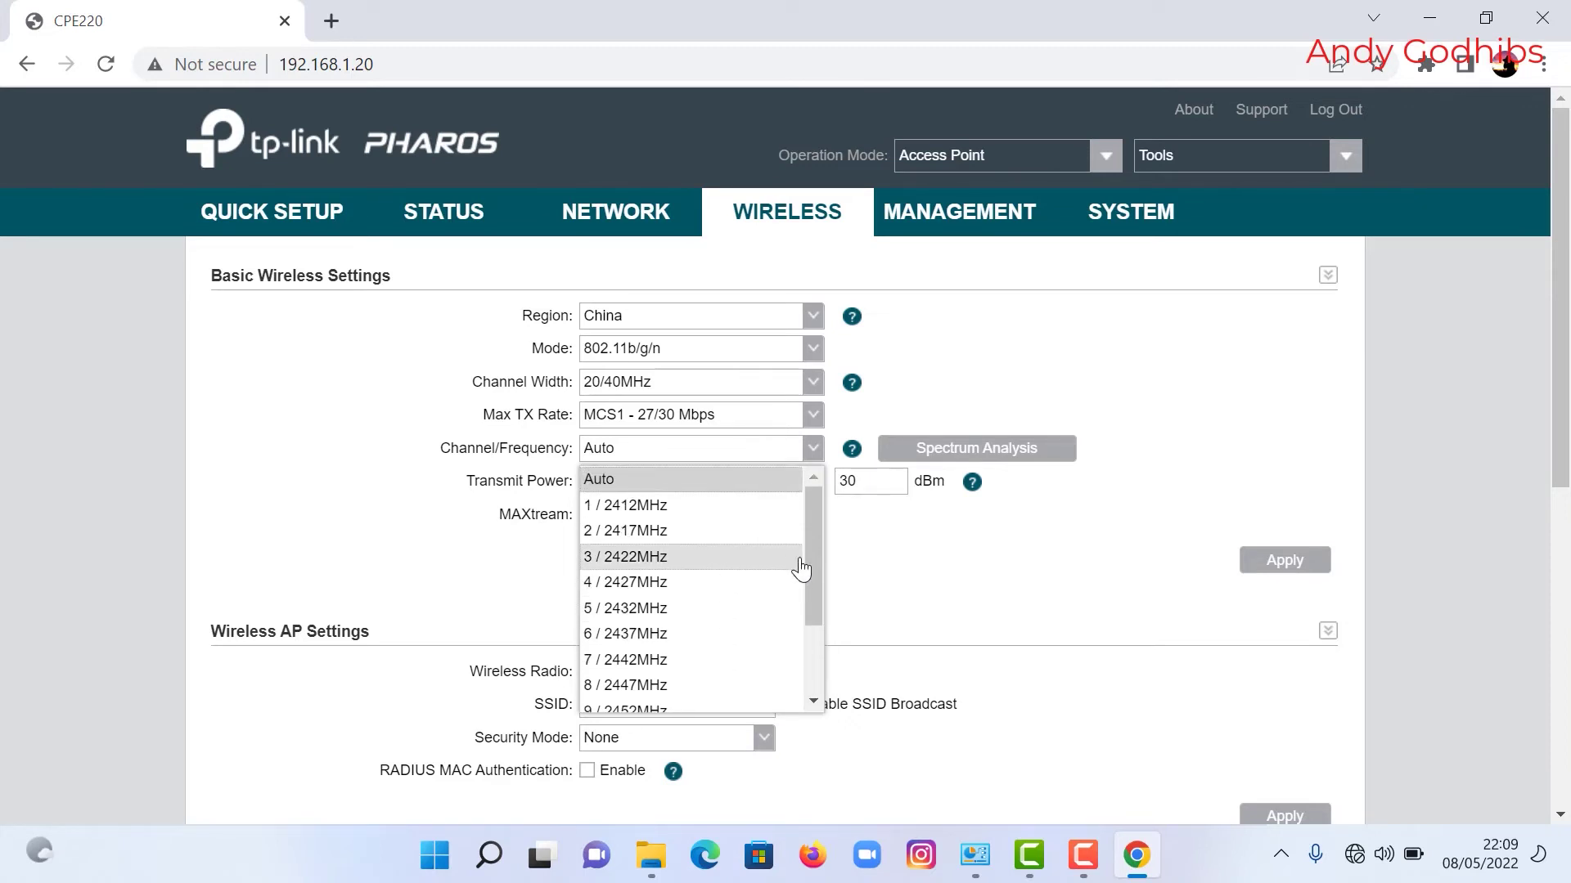
{"action": "mouse_move", "coordinate": [807, 548]}
{"action": "left_mouse_down"}
{"action": "mouse_move", "coordinate": [821, 631]}
{"action": "mouse_move", "coordinate": [830, 550]}
{"action": "left_mouse_up"}
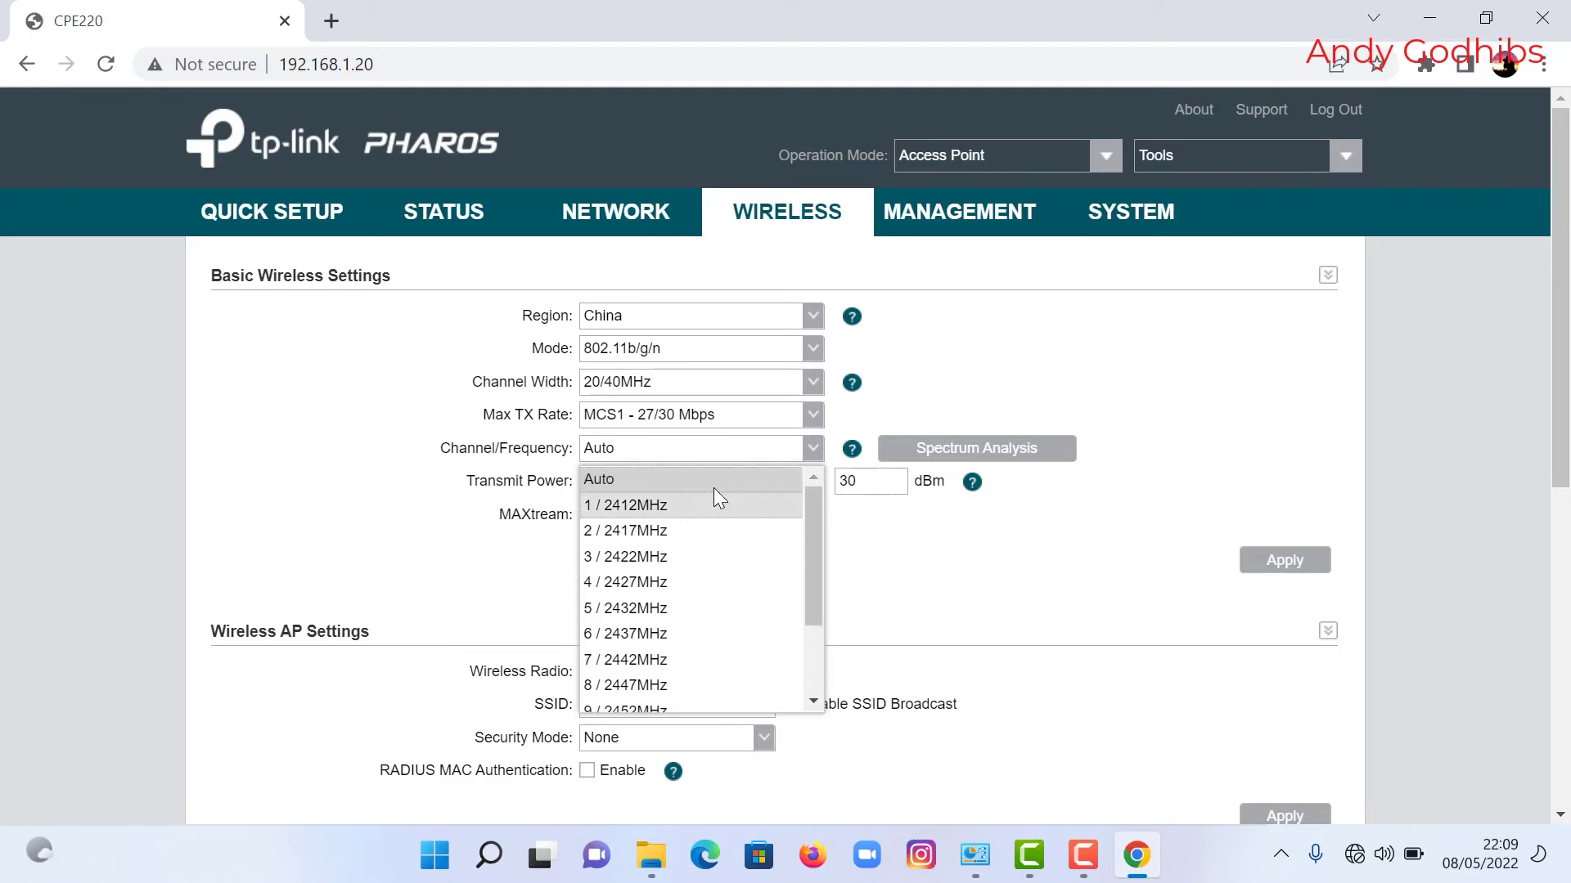
{"action": "left_click", "coordinate": [903, 584]}
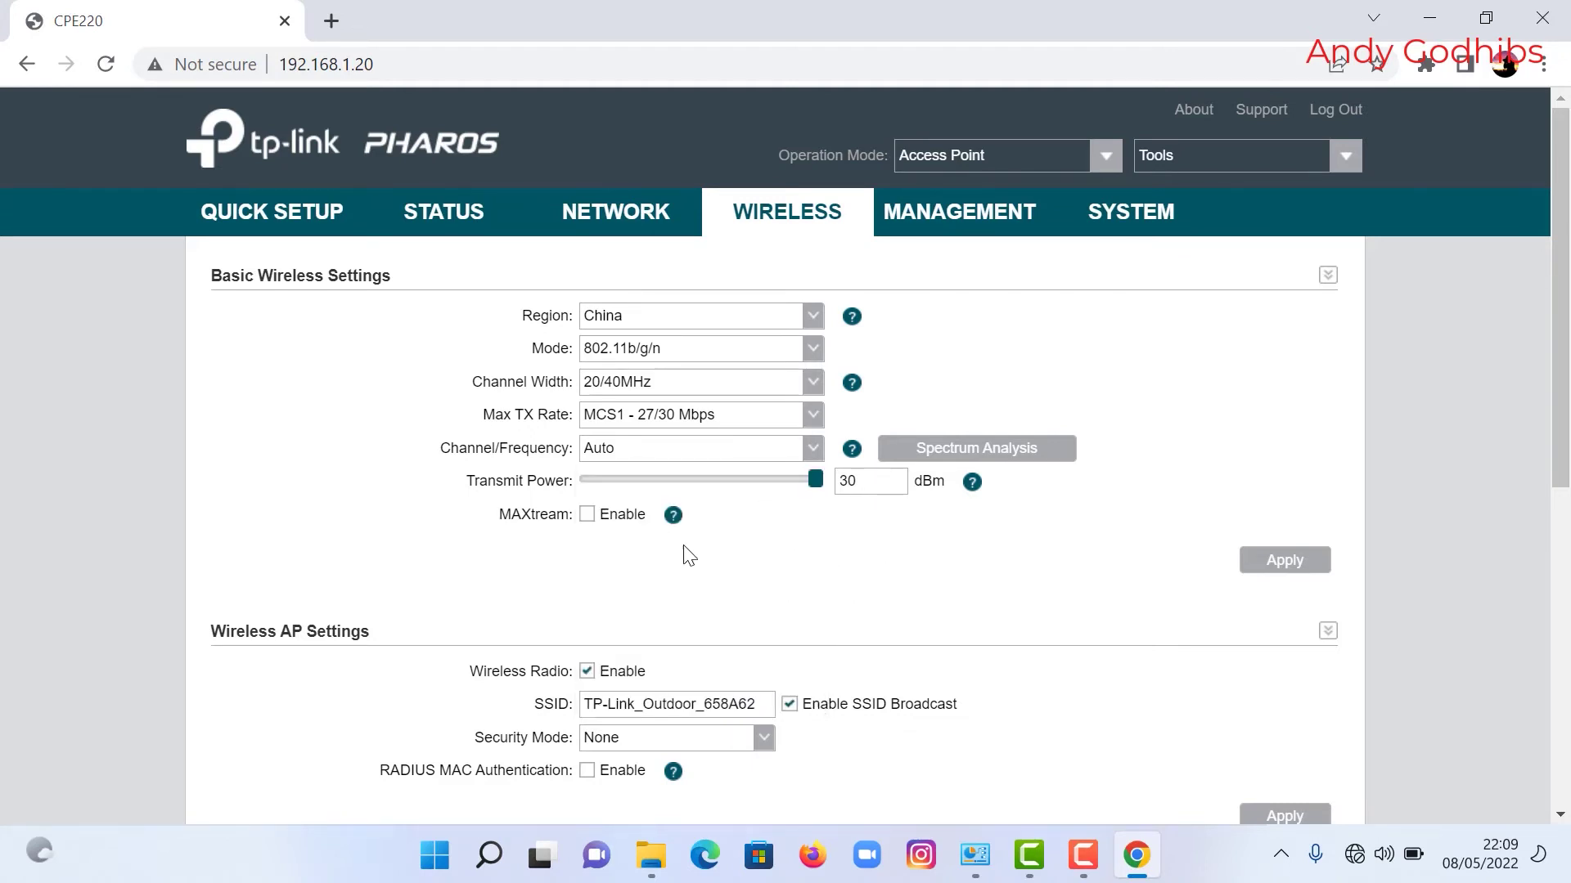
{"action": "scroll", "coordinate": [695, 602], "scroll_direction": "down", "scroll_amount": 3}
{"action": "scroll", "coordinate": [700, 605], "scroll_direction": "up", "scroll_amount": 3}
Step: Disable MAXtream and lower the transmit power to 28 dBm
{"action": "left_click", "coordinate": [585, 517]}
{"action": "left_click_drag", "start_coordinate": [814, 483], "coordinate": [803, 485]}
{"action": "scroll", "coordinate": [805, 573], "scroll_direction": "down", "scroll_amount": 4}
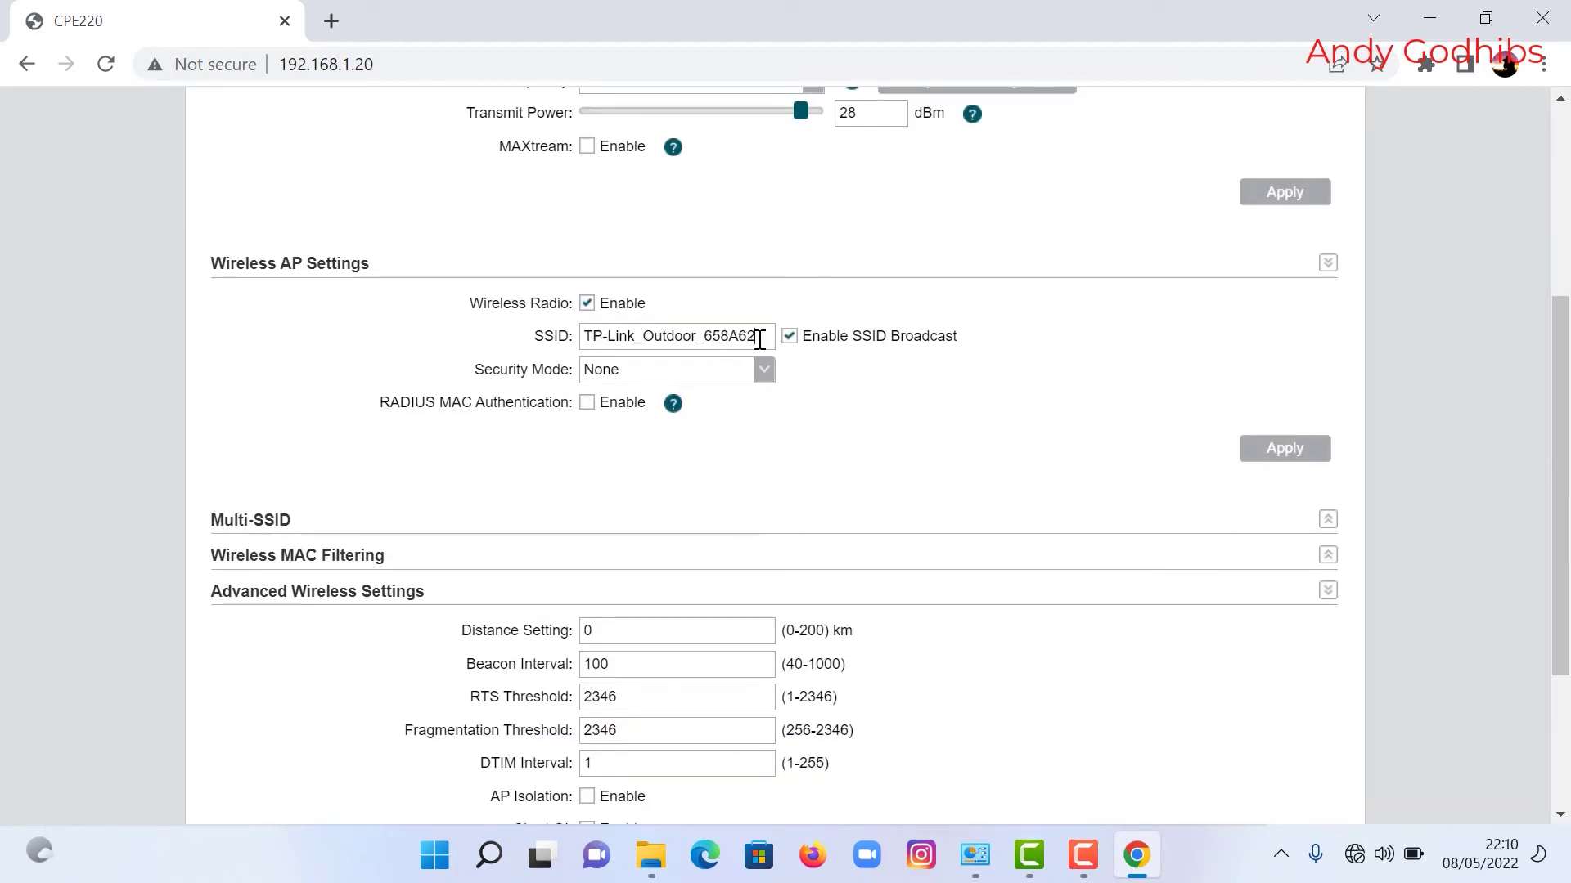
Step: Replace the wireless network name with the SSID 'ALIF NET 7'
{"action": "left_click_drag", "start_coordinate": [759, 339], "coordinate": [580, 344]}
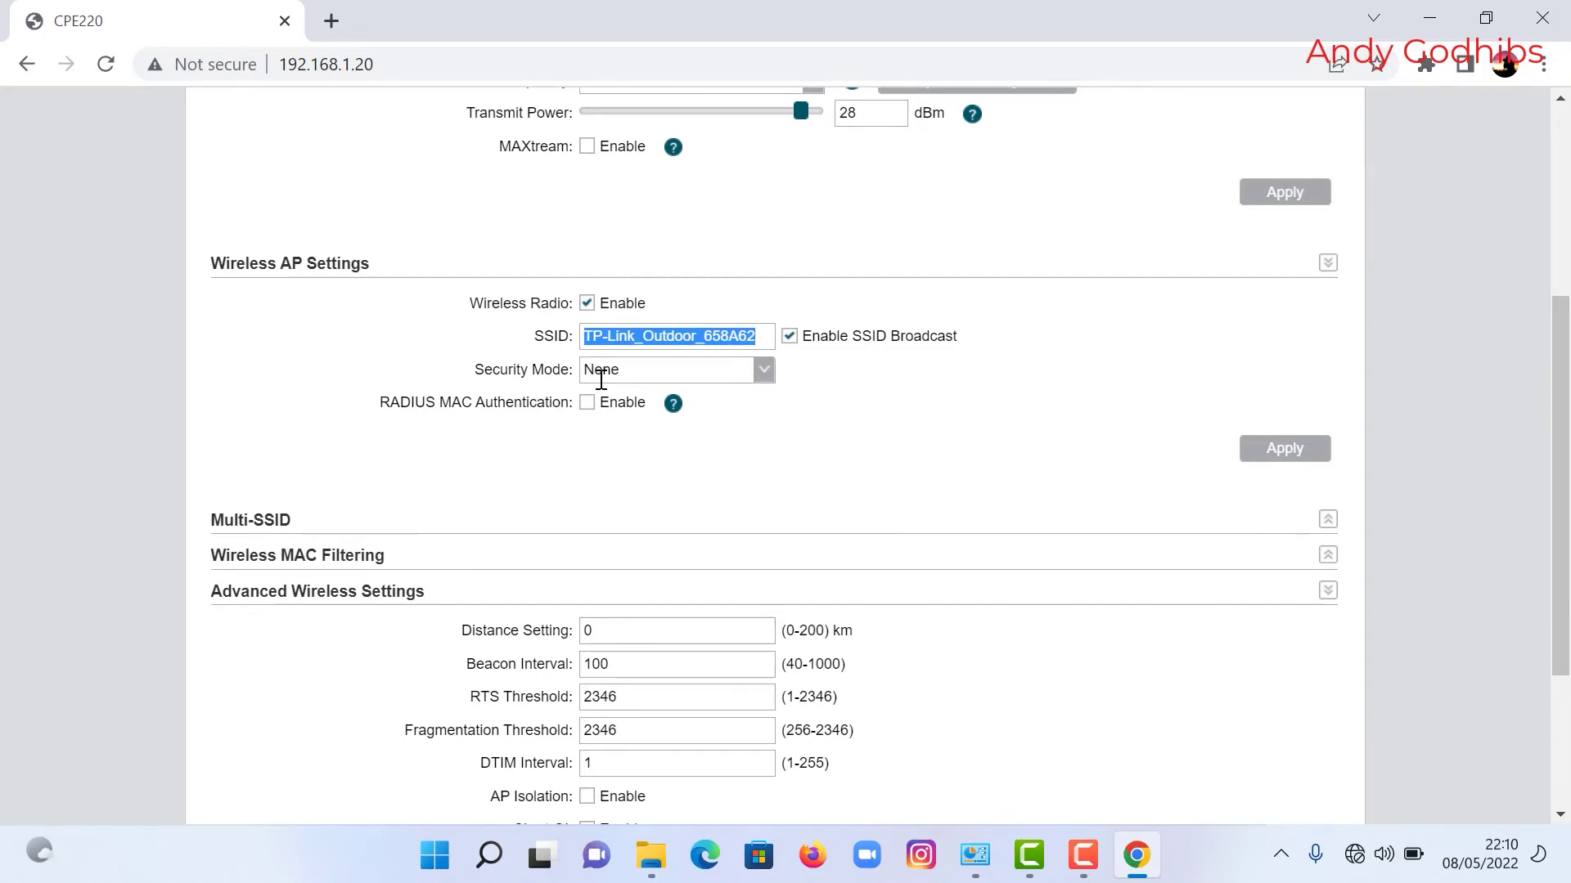
{"action": "type", "text": "Alif net 7"}
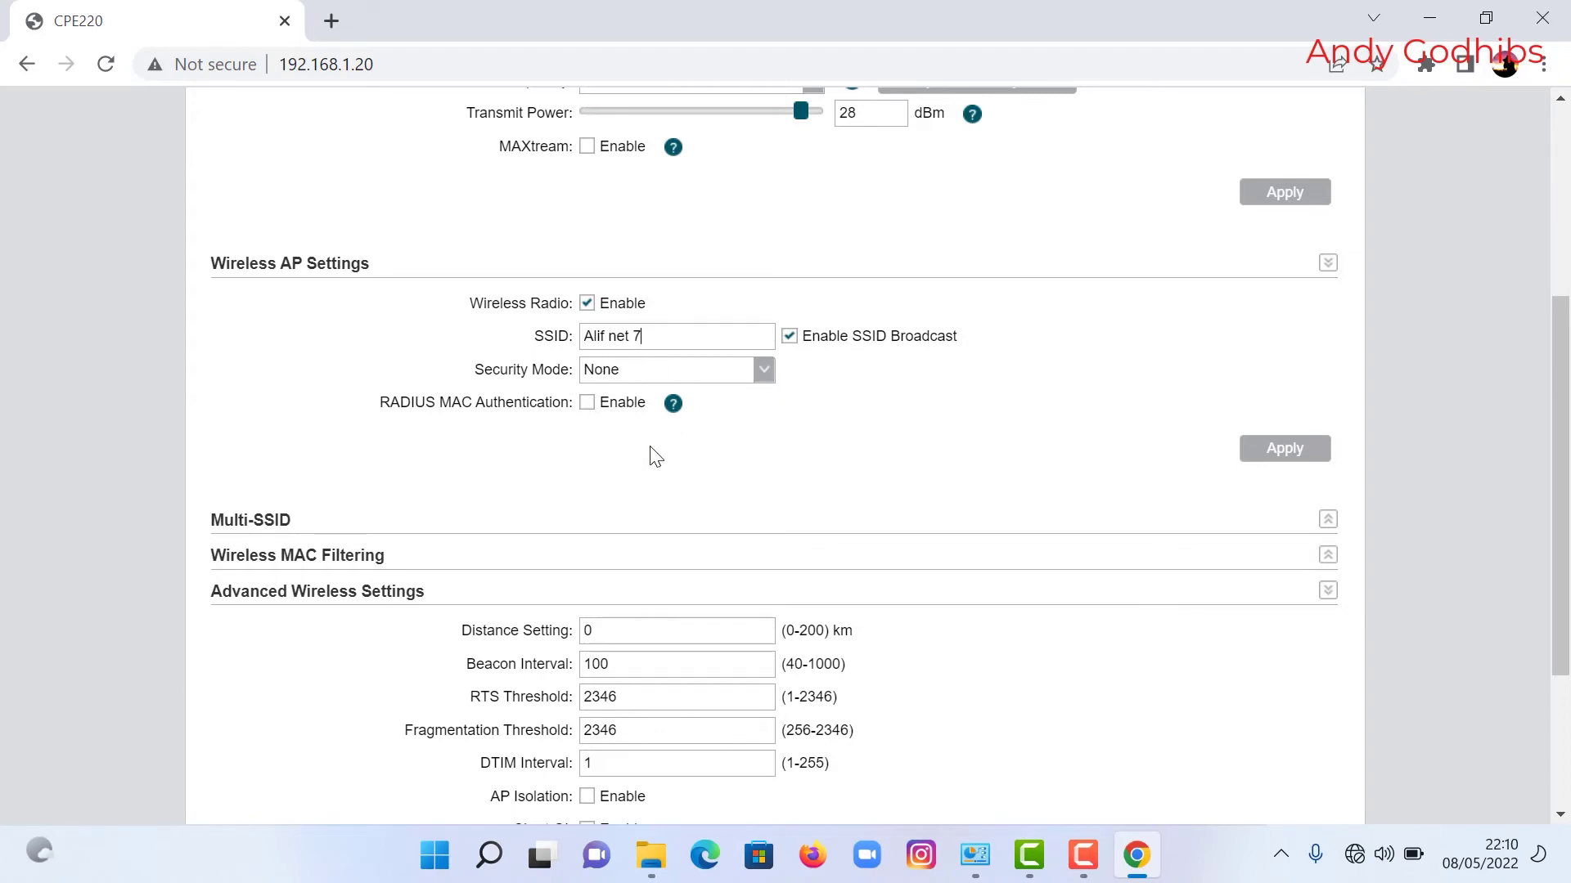
{"action": "scroll", "coordinate": [796, 486], "scroll_direction": "down", "scroll_amount": 3}
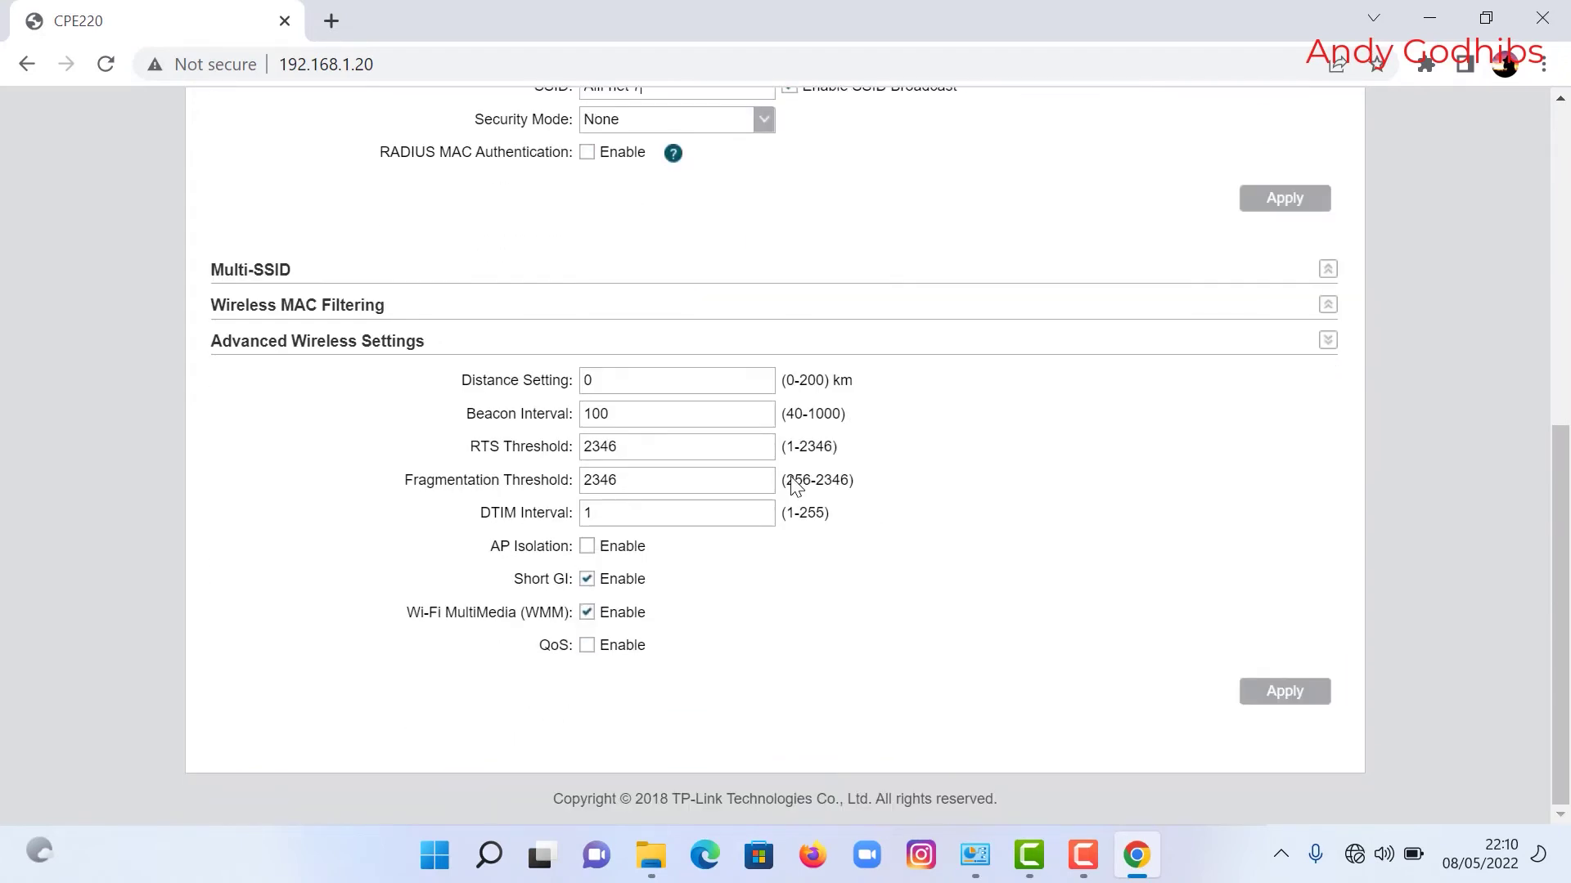
{"action": "scroll", "coordinate": [796, 486], "scroll_direction": "up", "scroll_amount": 6}
{"action": "scroll", "coordinate": [769, 458], "scroll_direction": "up", "scroll_amount": 2}
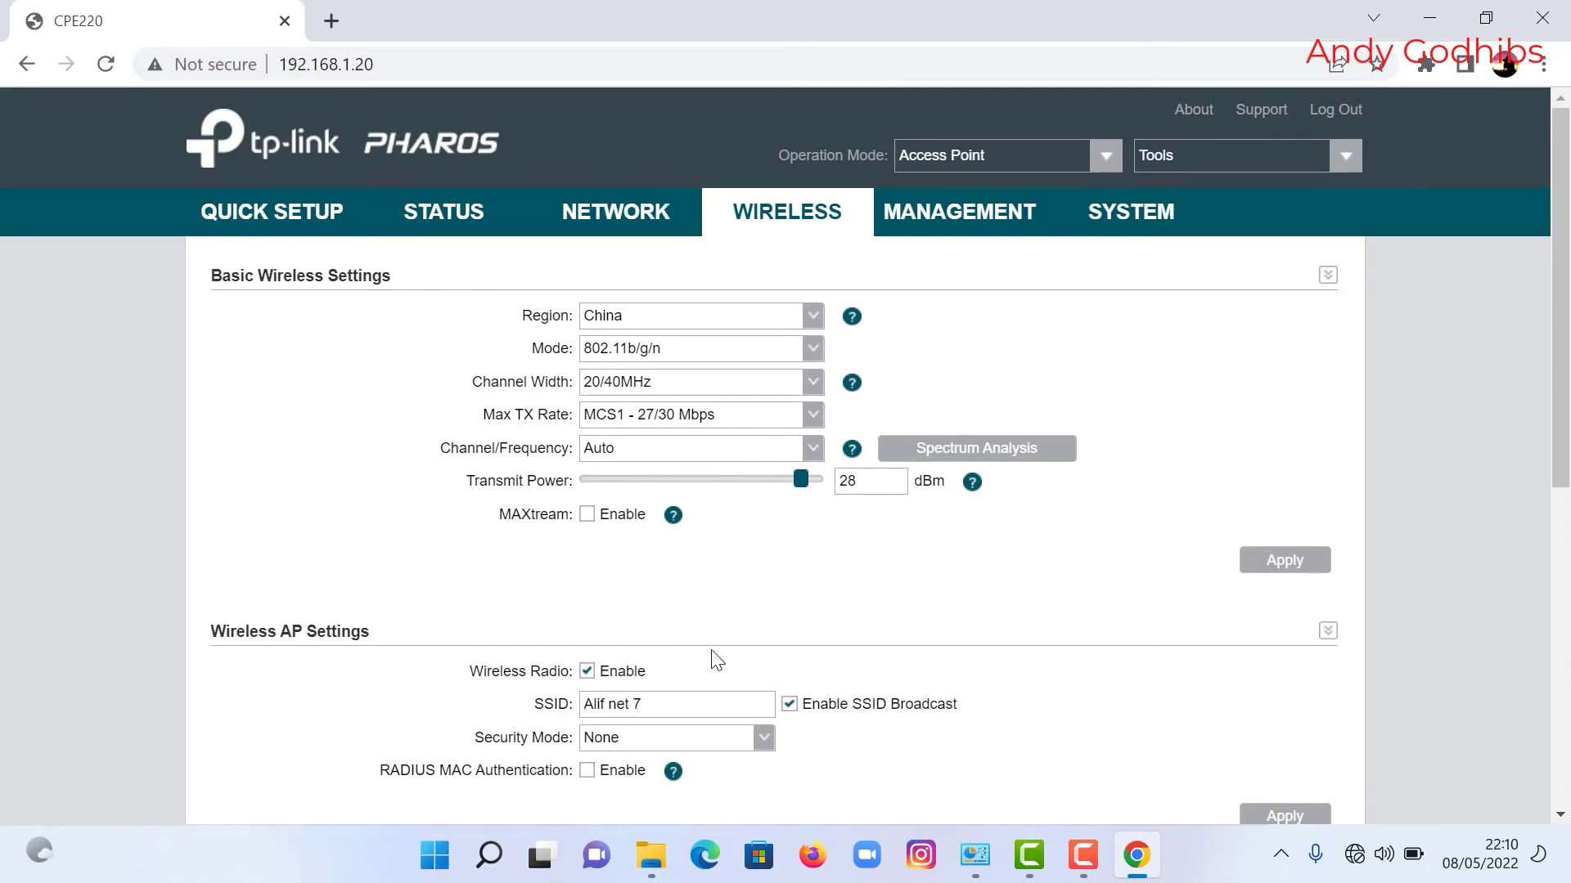
{"action": "scroll", "coordinate": [733, 662], "scroll_direction": "down", "scroll_amount": 3}
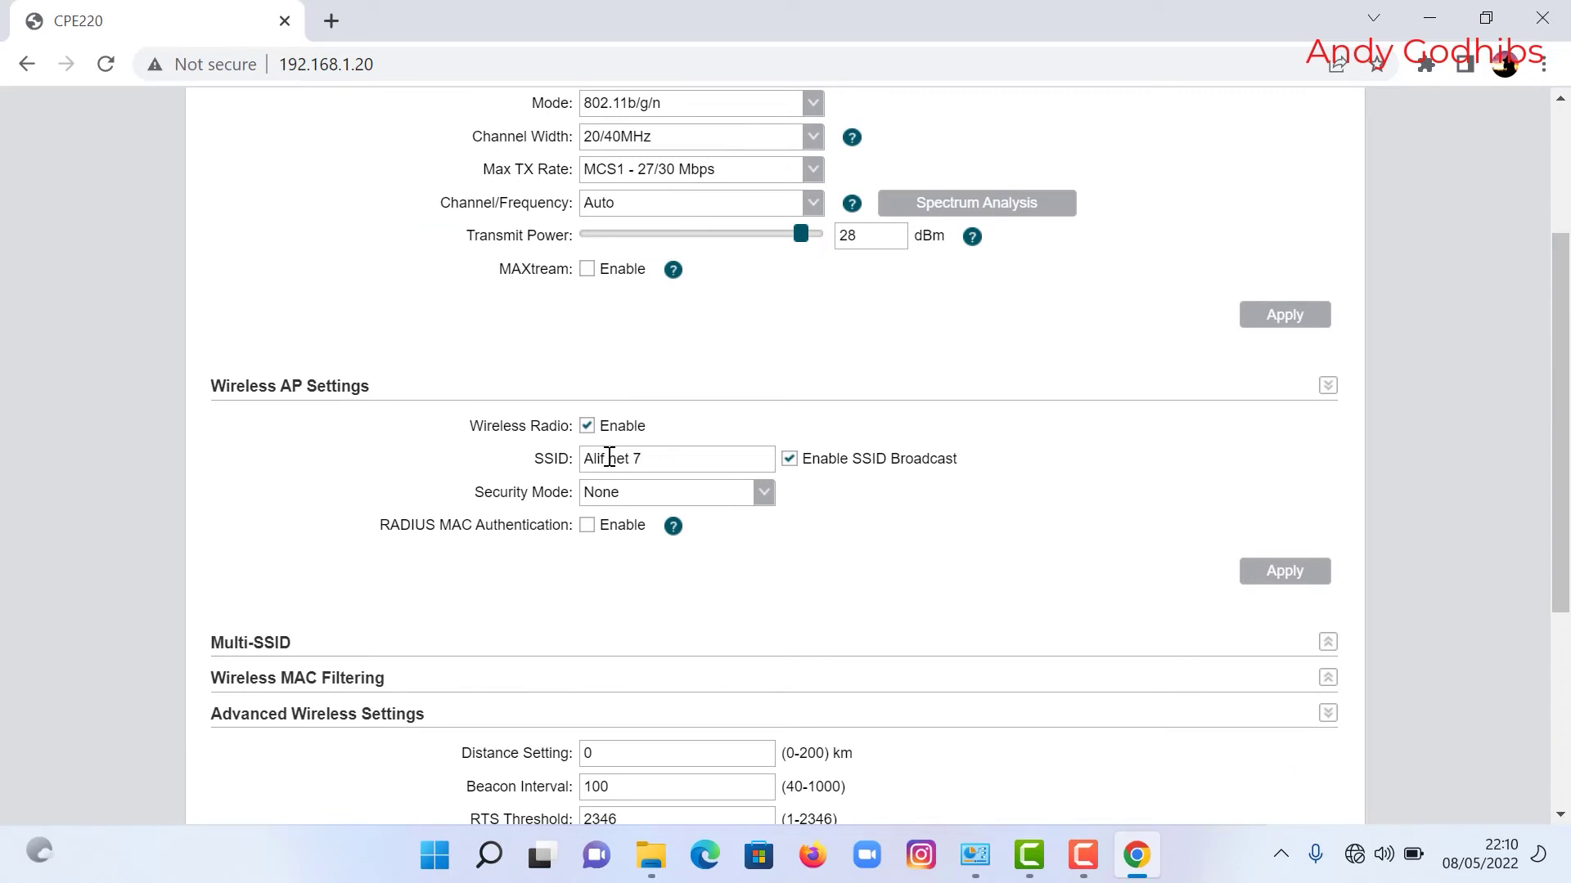
{"action": "left_click_drag", "start_coordinate": [610, 458], "coordinate": [586, 458]}
{"action": "left_click", "coordinate": [605, 459]}
{"action": "key", "text": "BackSpace"}
{"action": "key", "text": "BackSpace"}
{"action": "key", "text": "BackSpace"}
{"action": "key", "text": "Caps_Lock"}
{"action": "type", "text": "LIF"}
{"action": "type", "text": "N"}
Step: Apply the wireless settings with SSID ALIF NET 7 and Security Mode None
{"action": "scroll", "coordinate": [1166, 586], "scroll_direction": "down", "scroll_amount": 5}
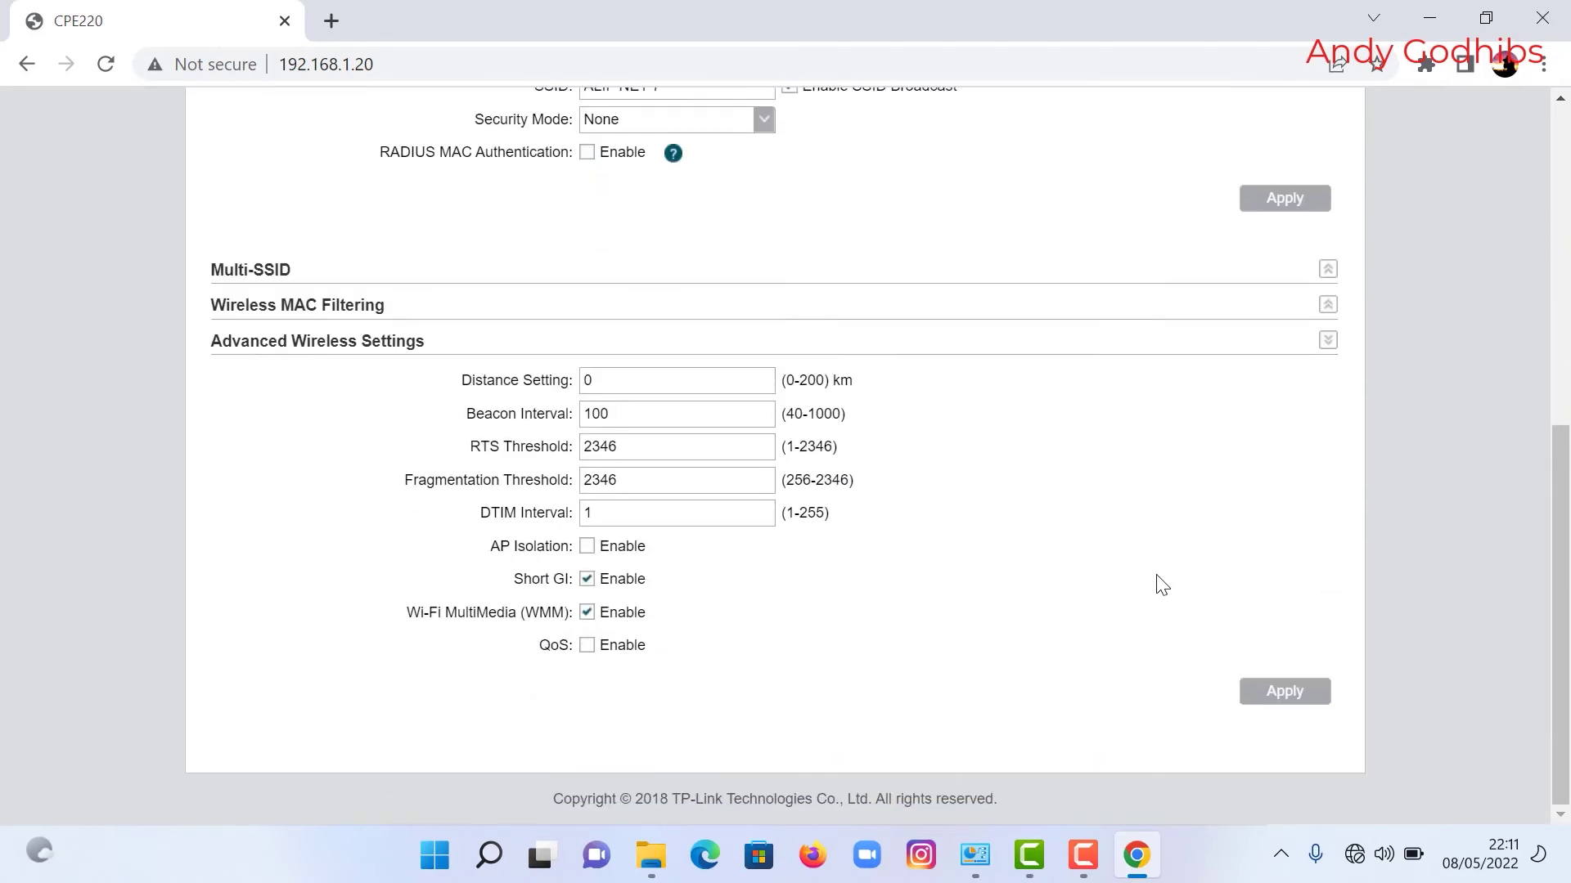
{"action": "scroll", "coordinate": [1162, 586], "scroll_direction": "up", "scroll_amount": 8}
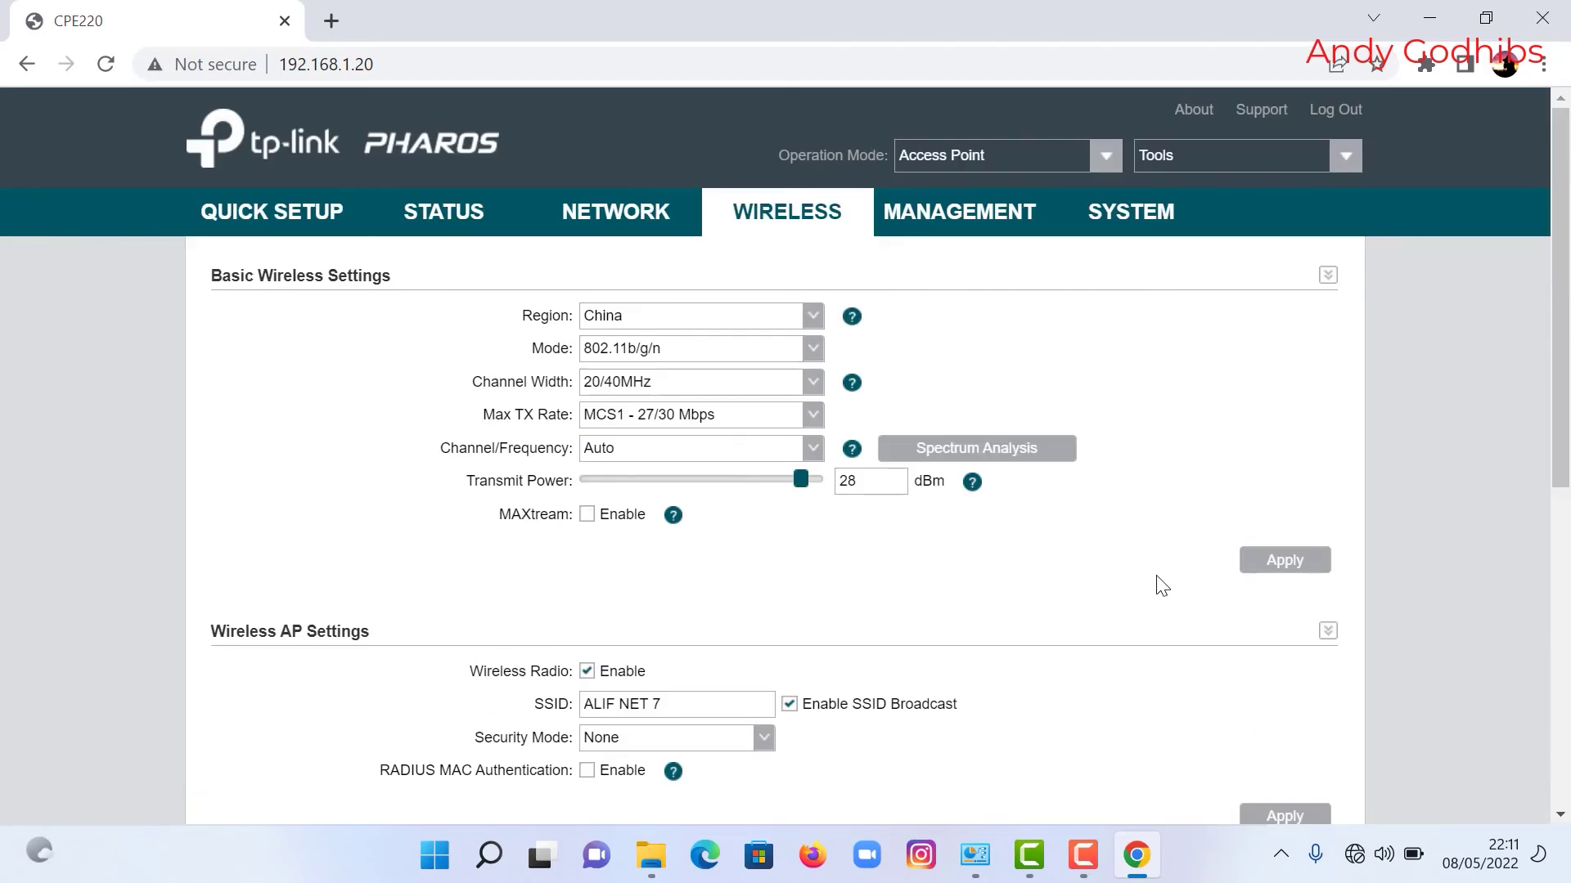
{"action": "scroll", "coordinate": [969, 368], "scroll_direction": "down", "scroll_amount": 8}
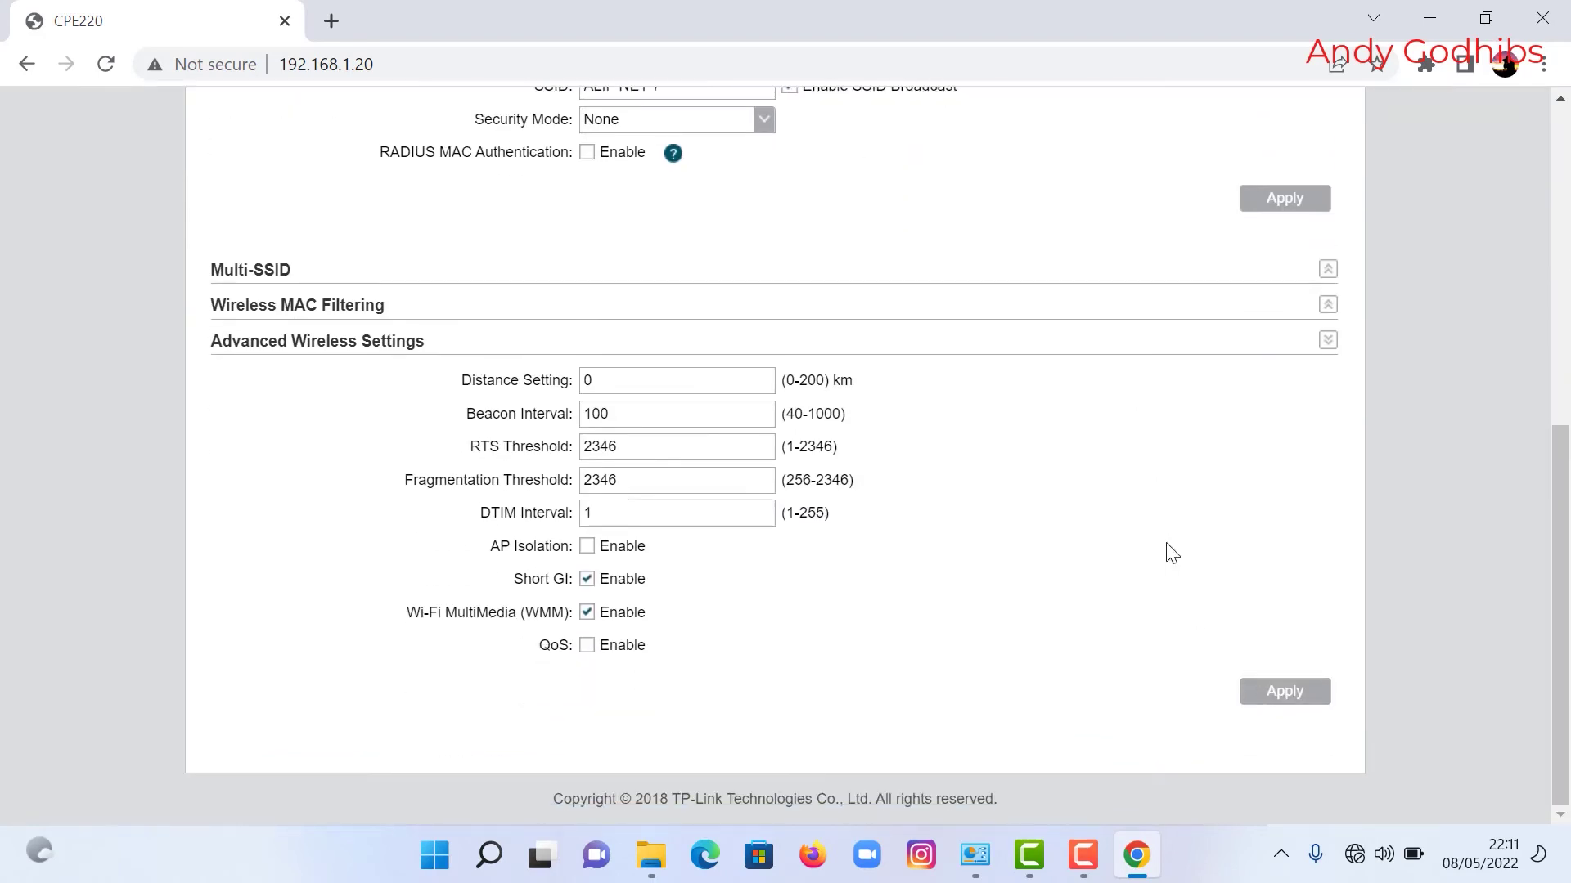
{"action": "scroll", "coordinate": [1171, 553], "scroll_direction": "up", "scroll_amount": 6}
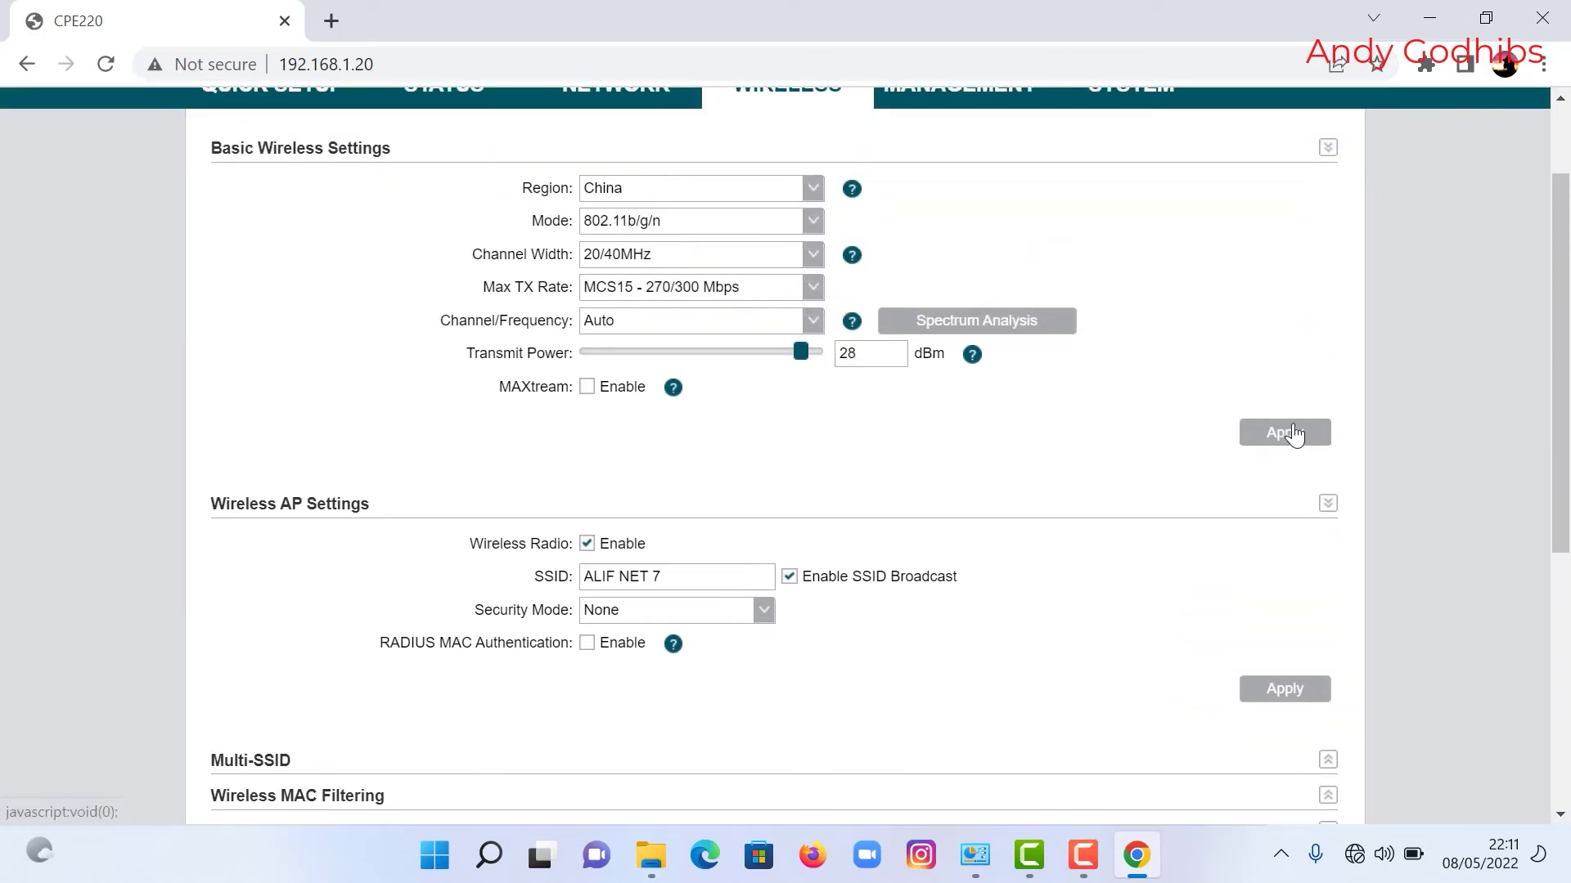
{"action": "left_click", "coordinate": [1267, 699]}
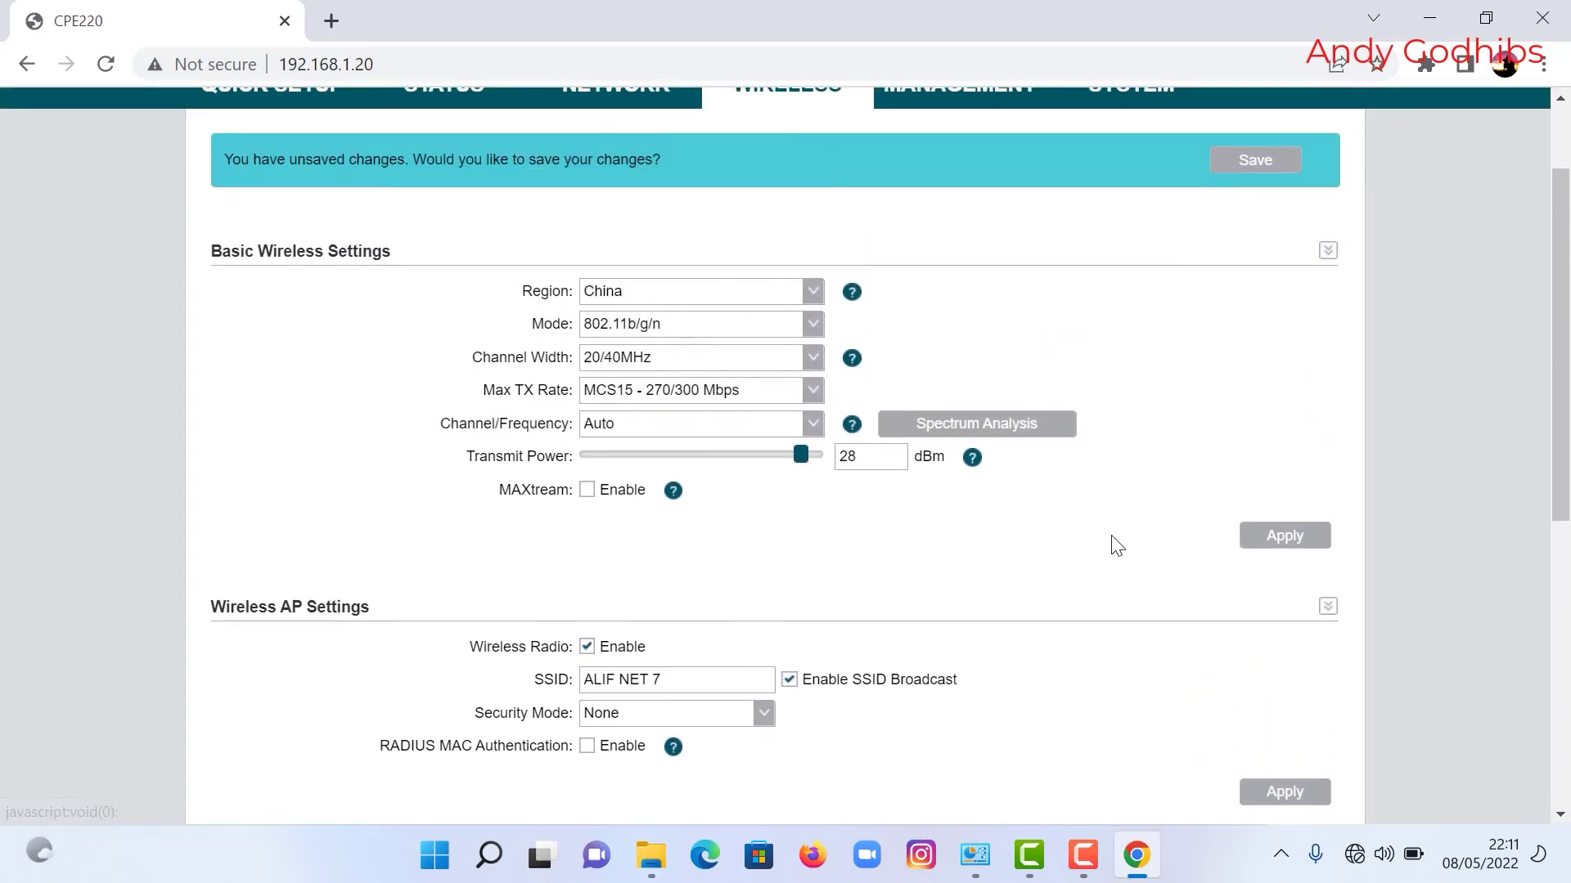
Step: Save the pending changes to the device and review the Wireless settings
{"action": "left_click", "coordinate": [1264, 172]}
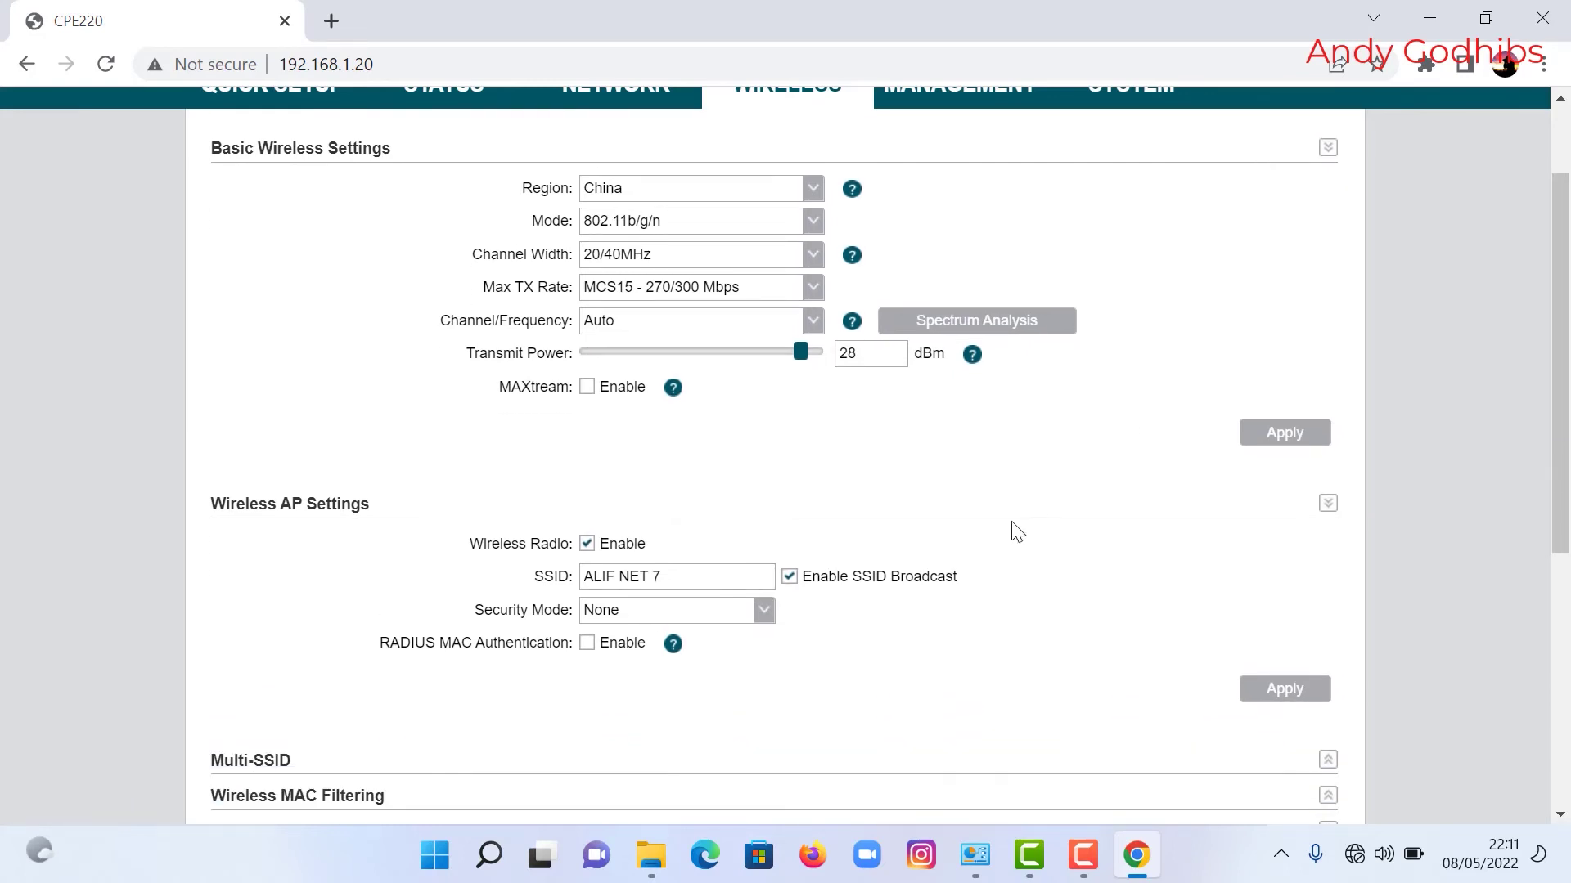
{"action": "scroll", "coordinate": [1011, 536], "scroll_direction": "up", "scroll_amount": 2}
{"action": "scroll", "coordinate": [1012, 536], "scroll_direction": "down", "scroll_amount": 5}
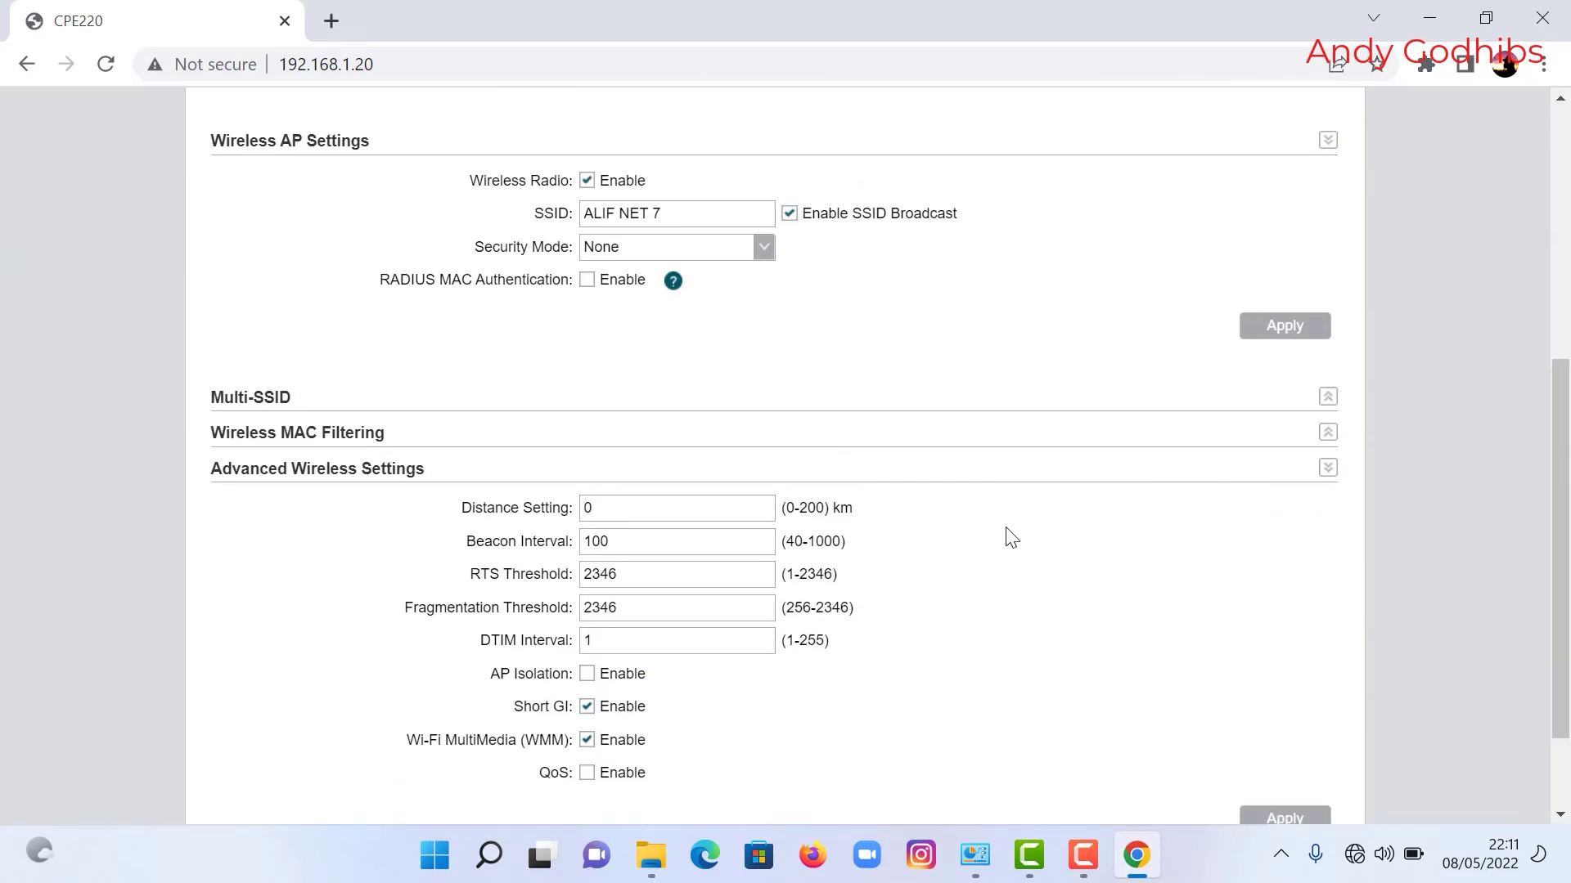
{"action": "scroll", "coordinate": [1012, 535], "scroll_direction": "up", "scroll_amount": 5}
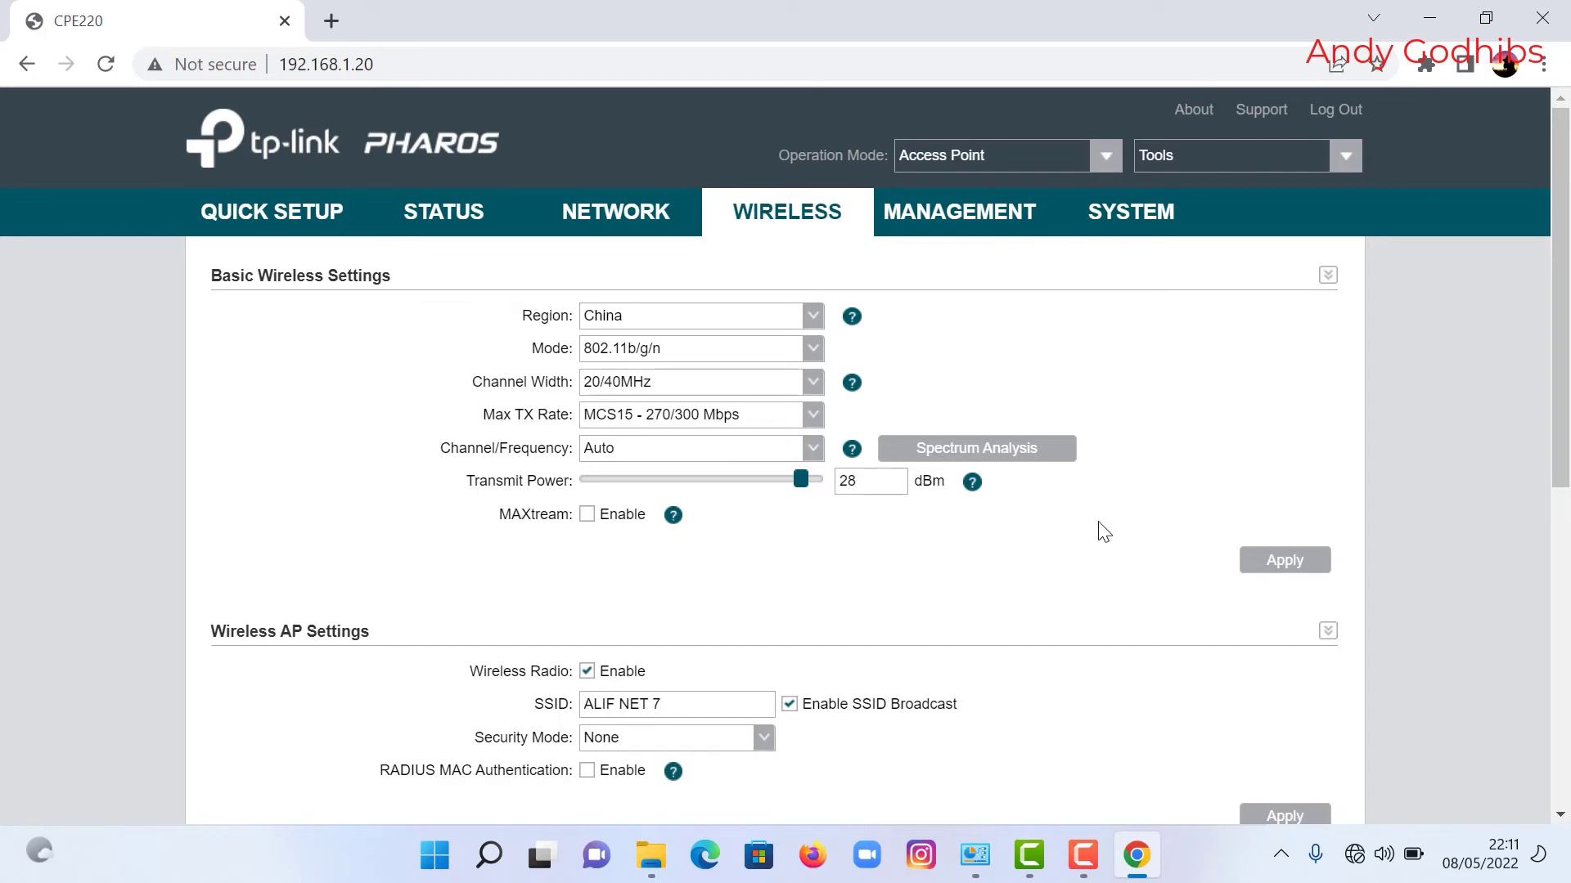
{"action": "scroll", "coordinate": [1138, 433], "scroll_direction": "down", "scroll_amount": 4}
{"action": "scroll", "coordinate": [1133, 462], "scroll_direction": "down", "scroll_amount": 4}
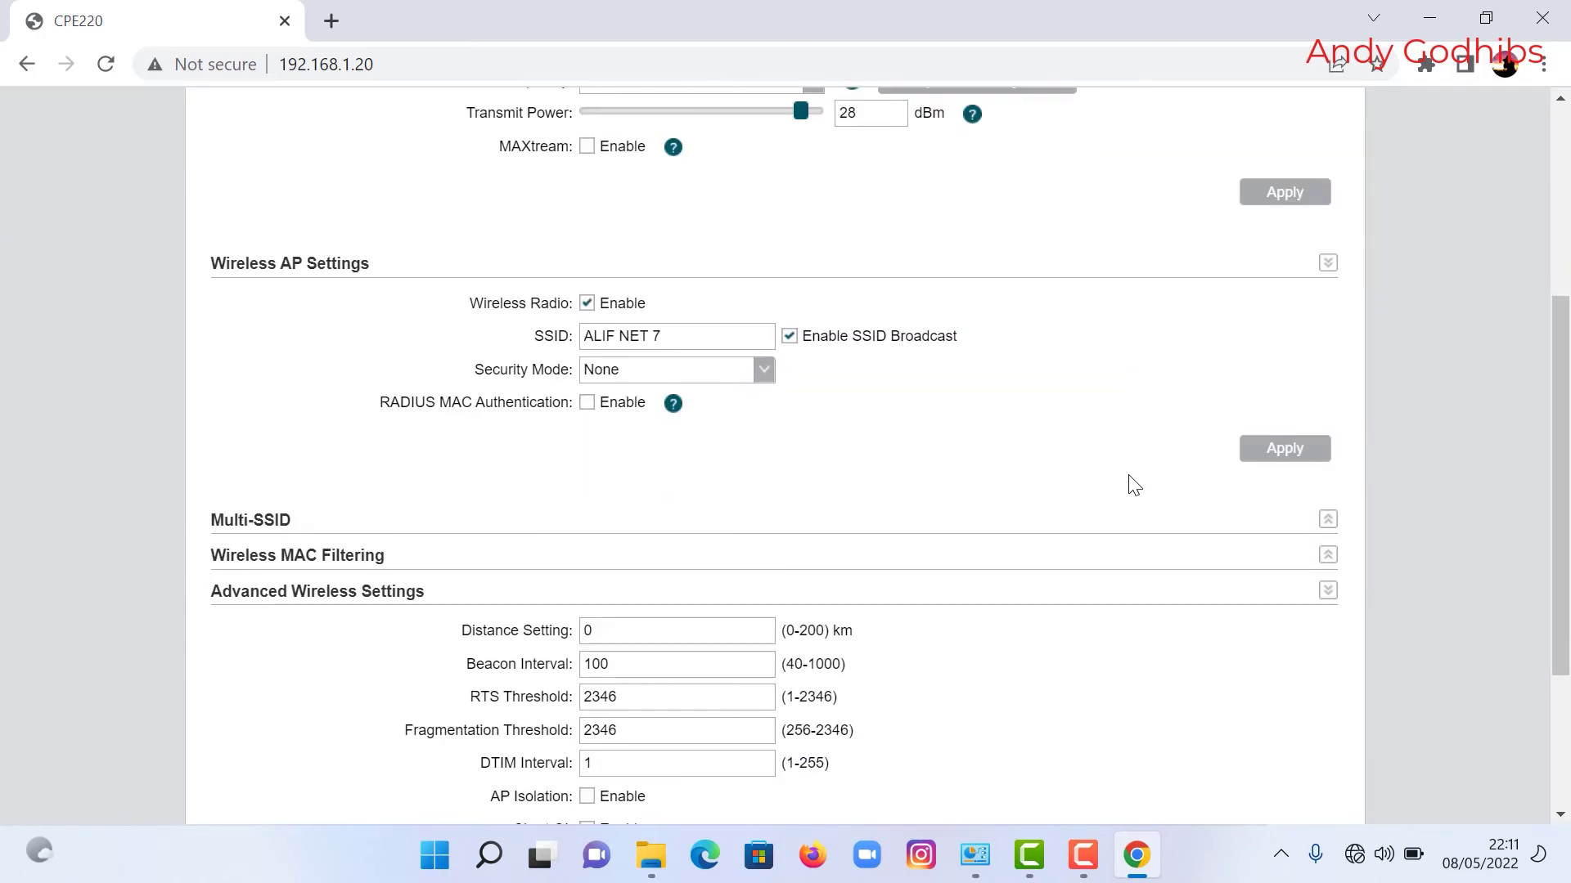
{"action": "scroll", "coordinate": [1129, 487], "scroll_direction": "up", "scroll_amount": 8}
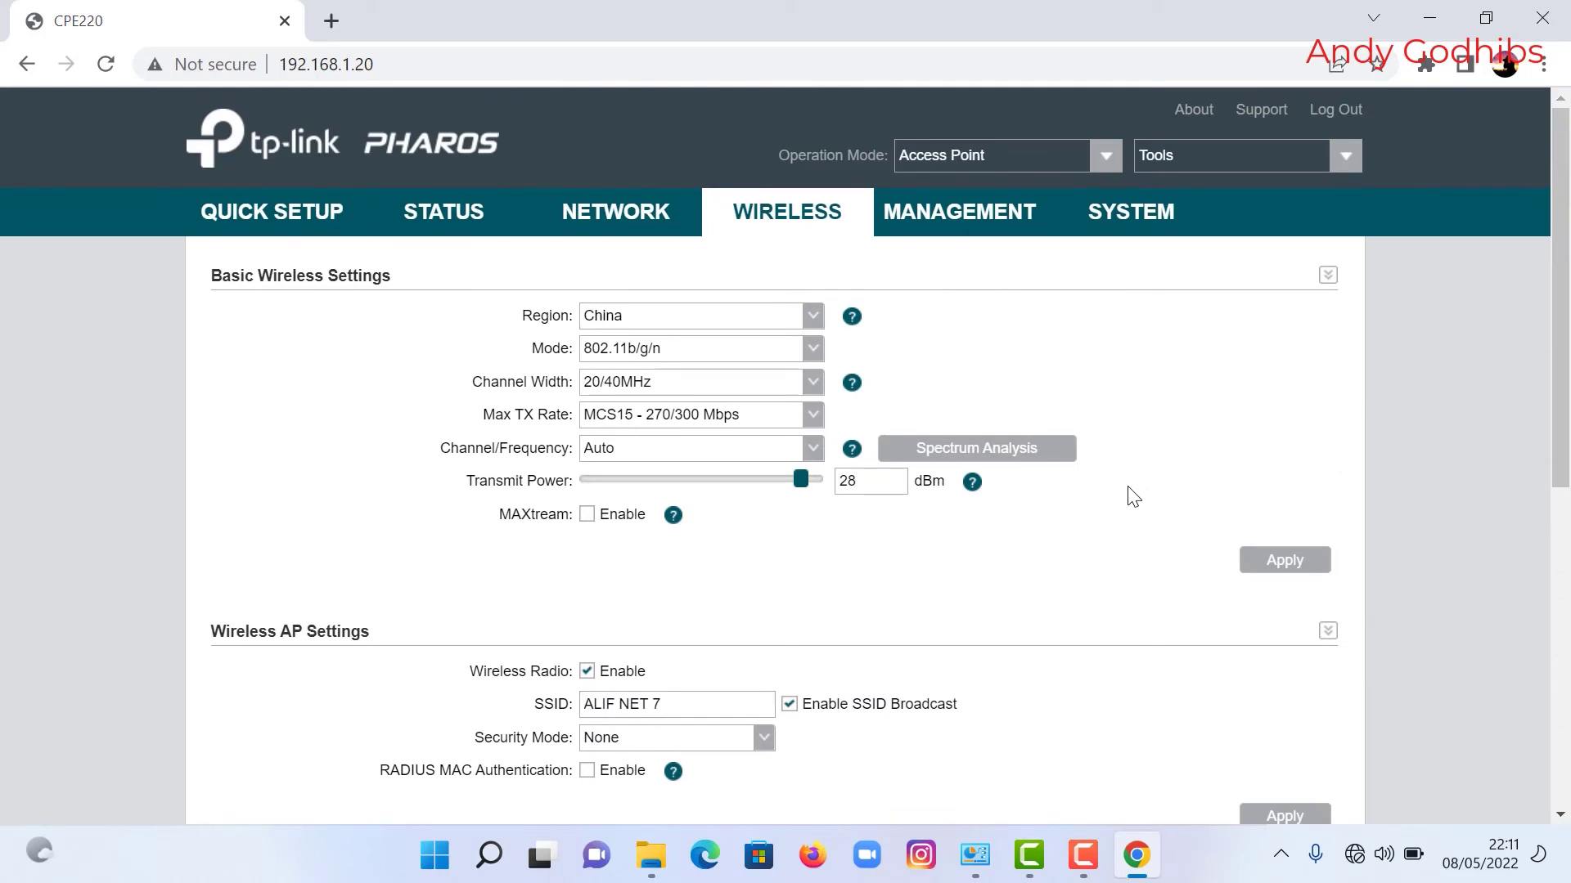
{"action": "scroll", "coordinate": [1133, 497], "scroll_direction": "down", "scroll_amount": 8}
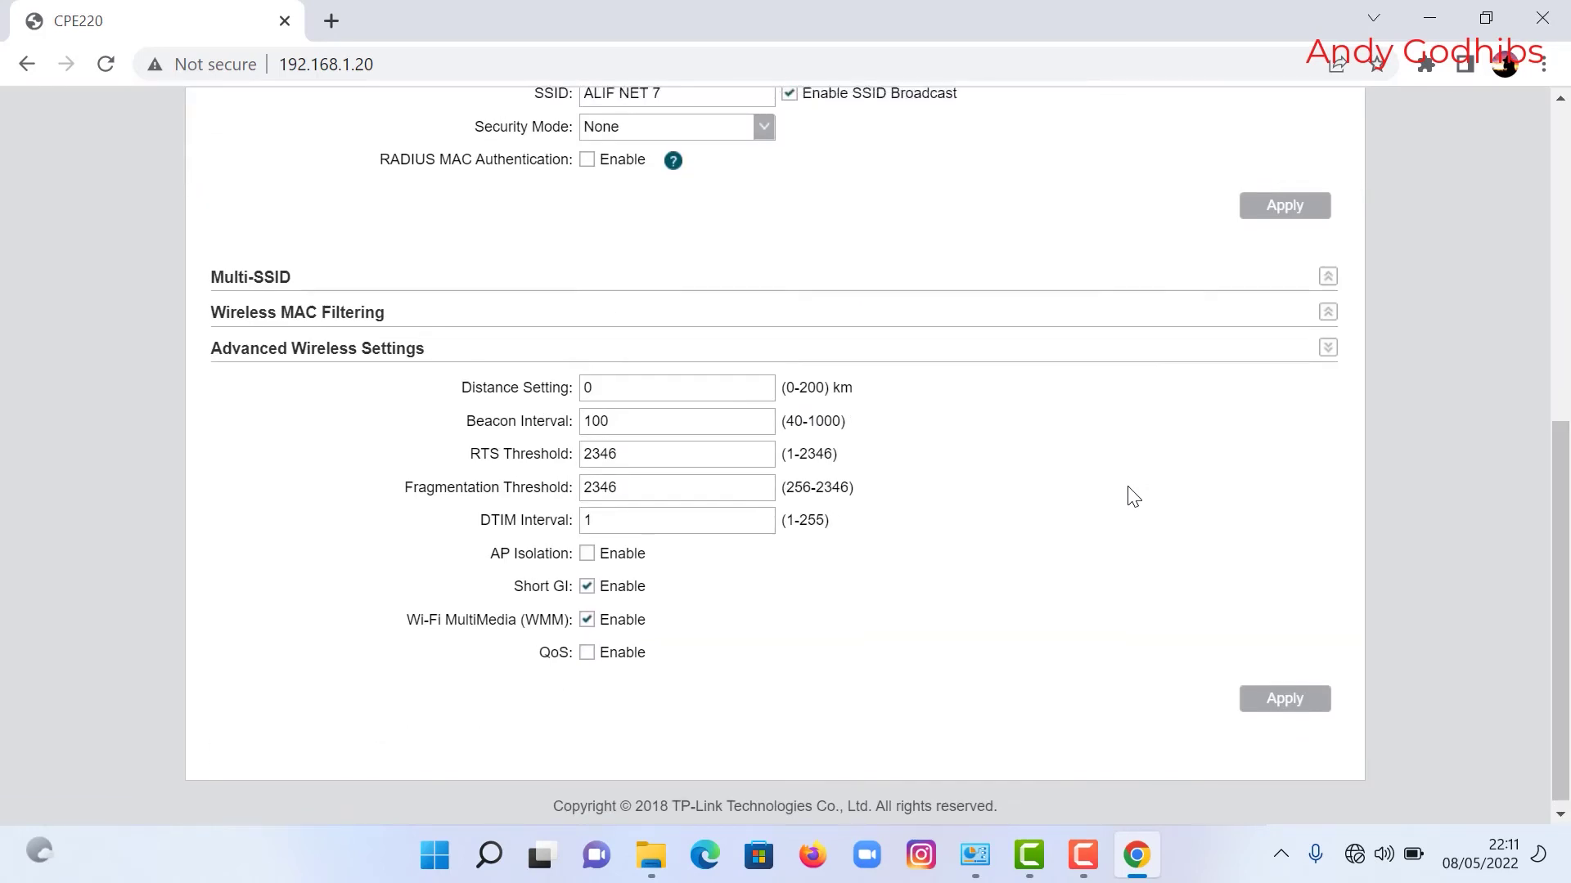
{"action": "scroll", "coordinate": [1133, 496], "scroll_direction": "up", "scroll_amount": 8}
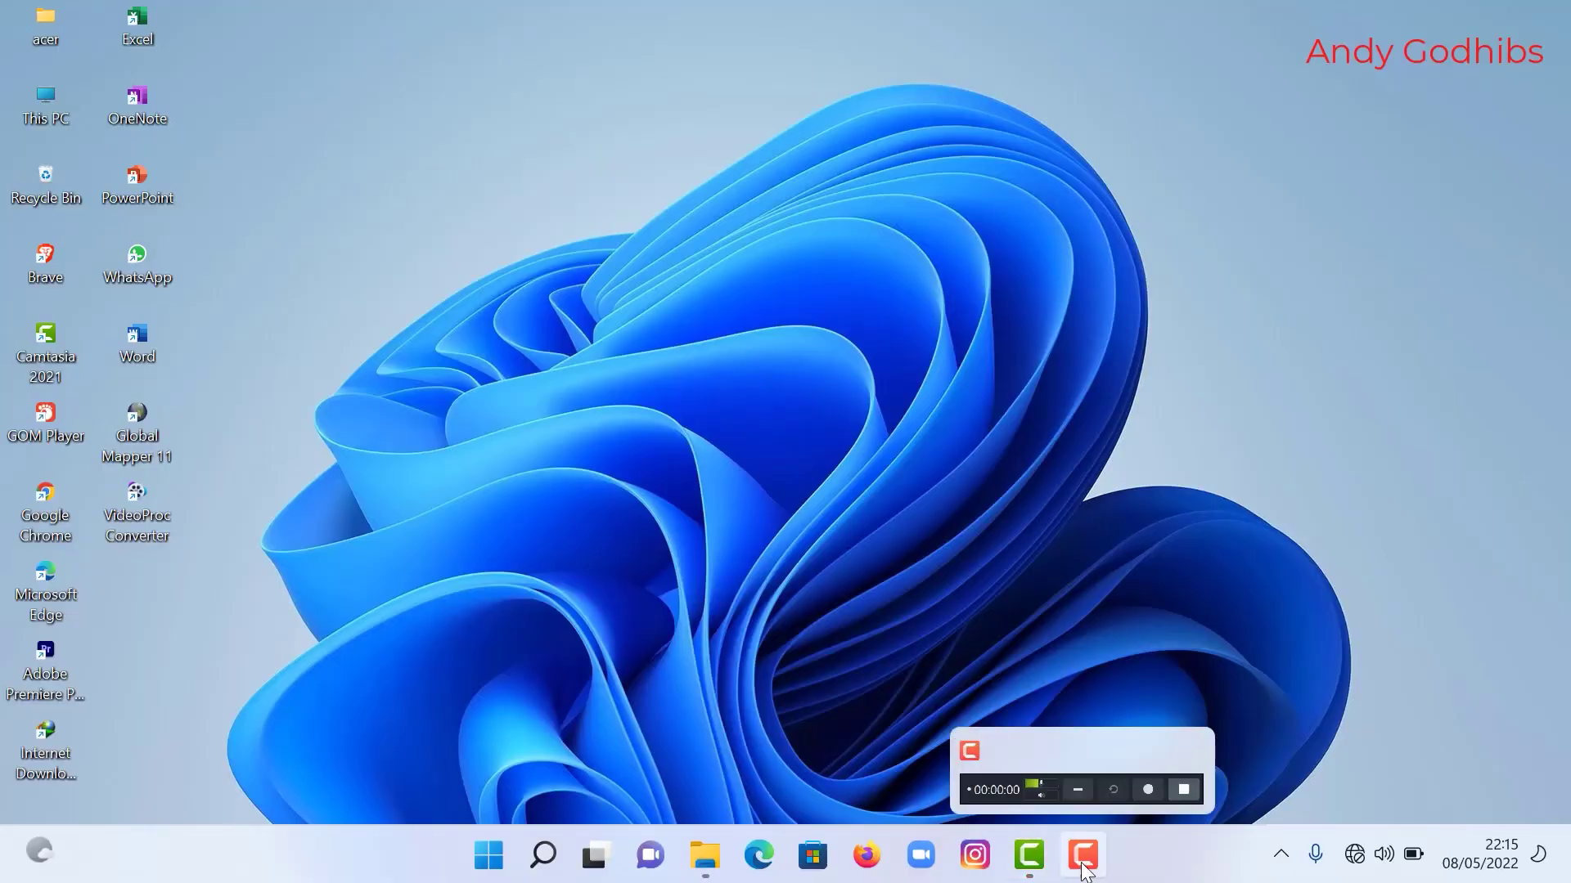
Step: Switch Wi-Fi on in Quick Settings and connect to the open ALIF NET 7 network
{"action": "left_click", "coordinate": [1085, 872]}
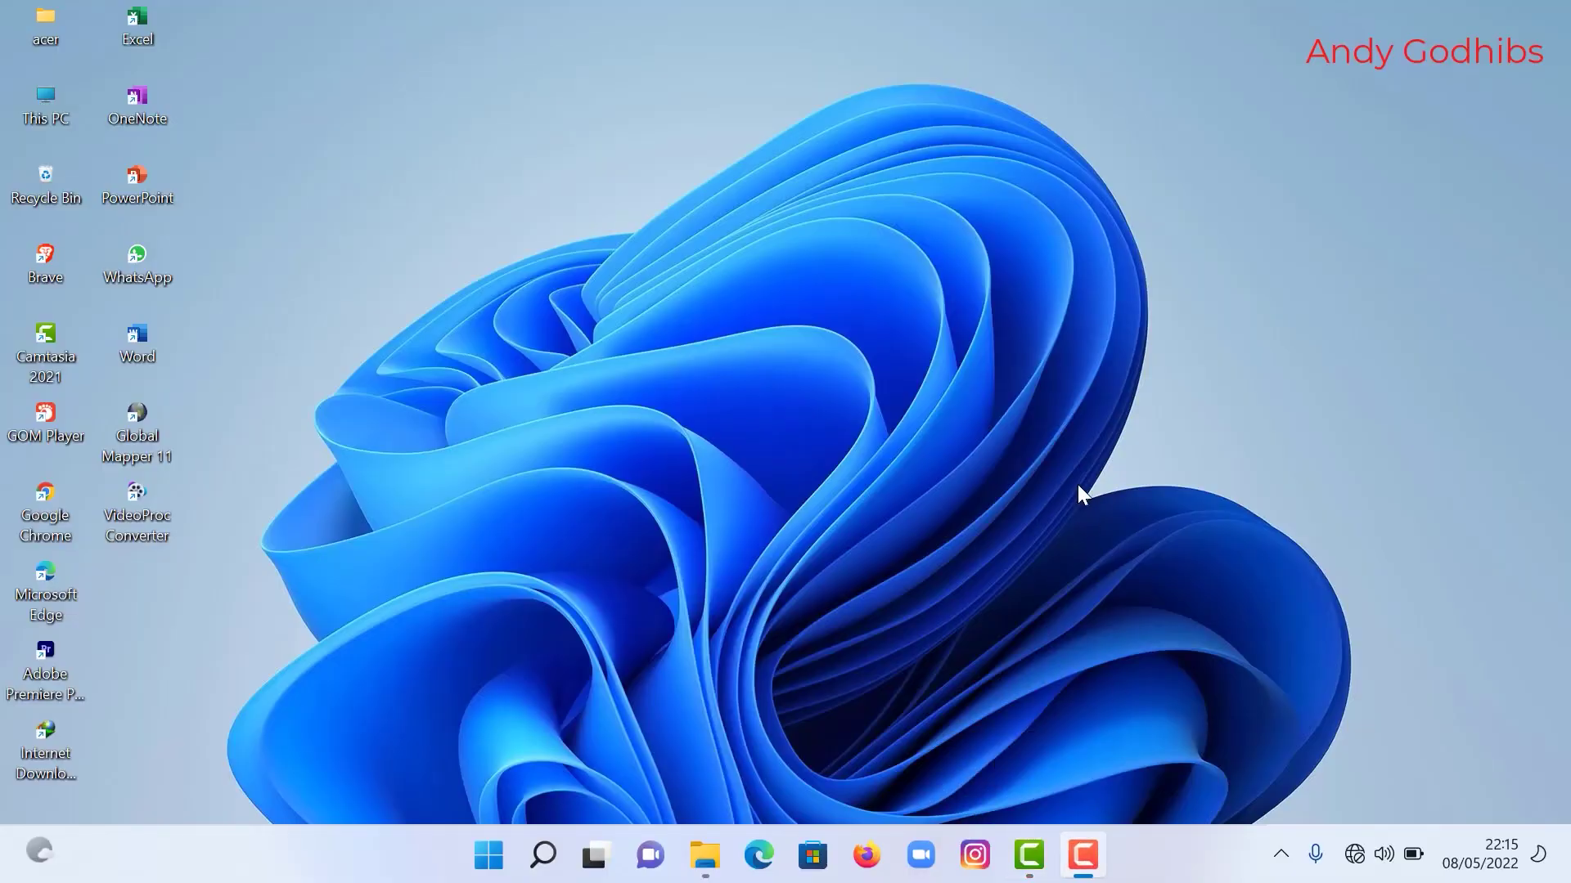
{"action": "left_click", "coordinate": [1087, 842]}
{"action": "left_click", "coordinate": [1355, 854]}
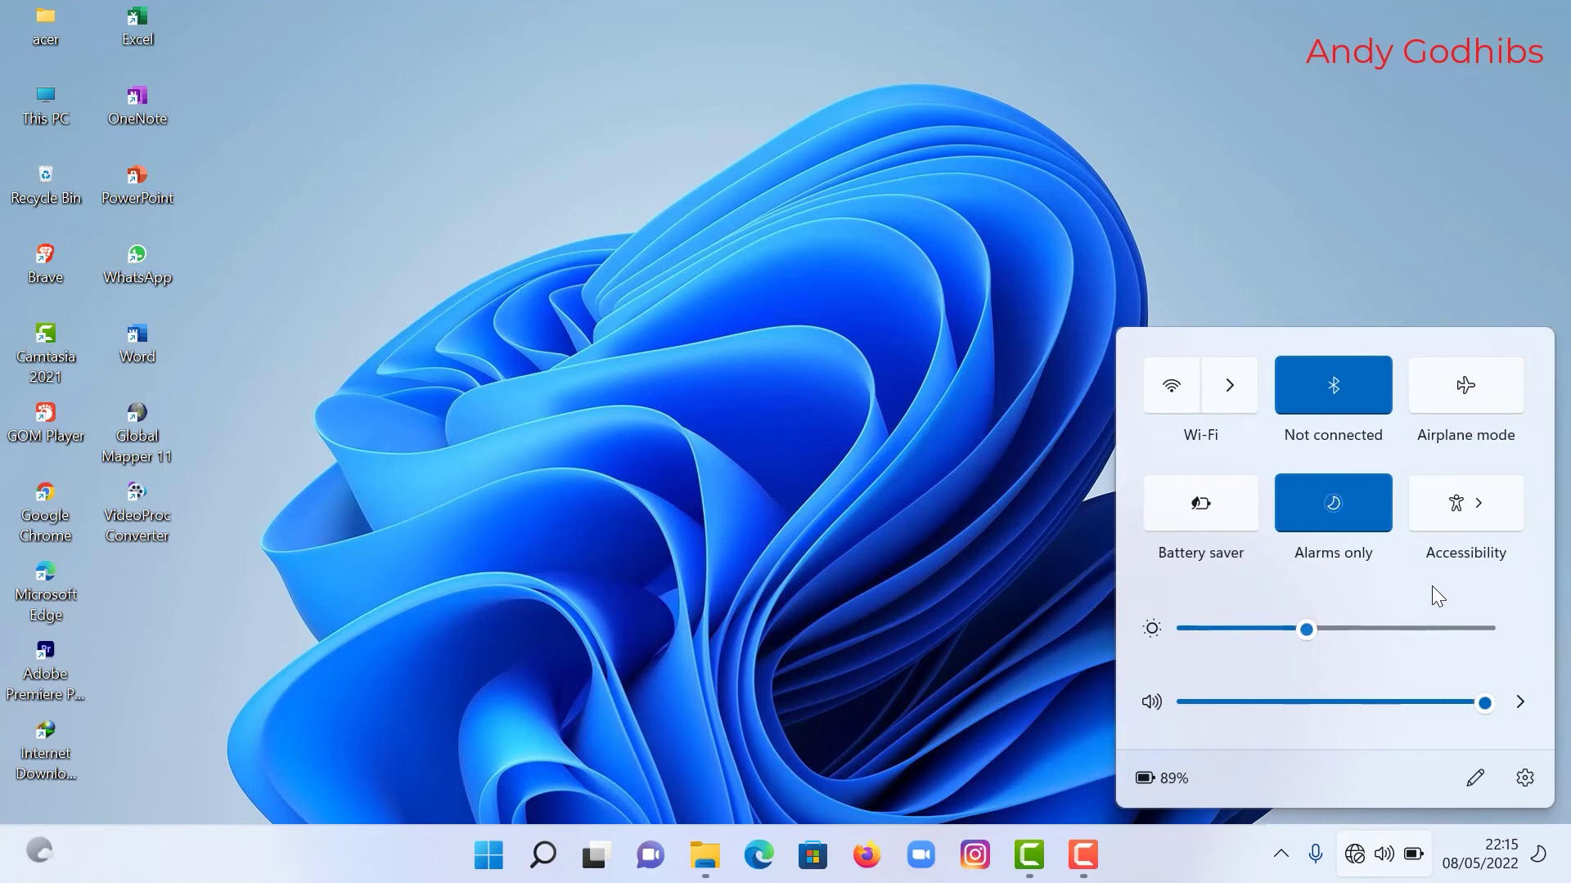
{"action": "left_click", "coordinate": [1224, 386]}
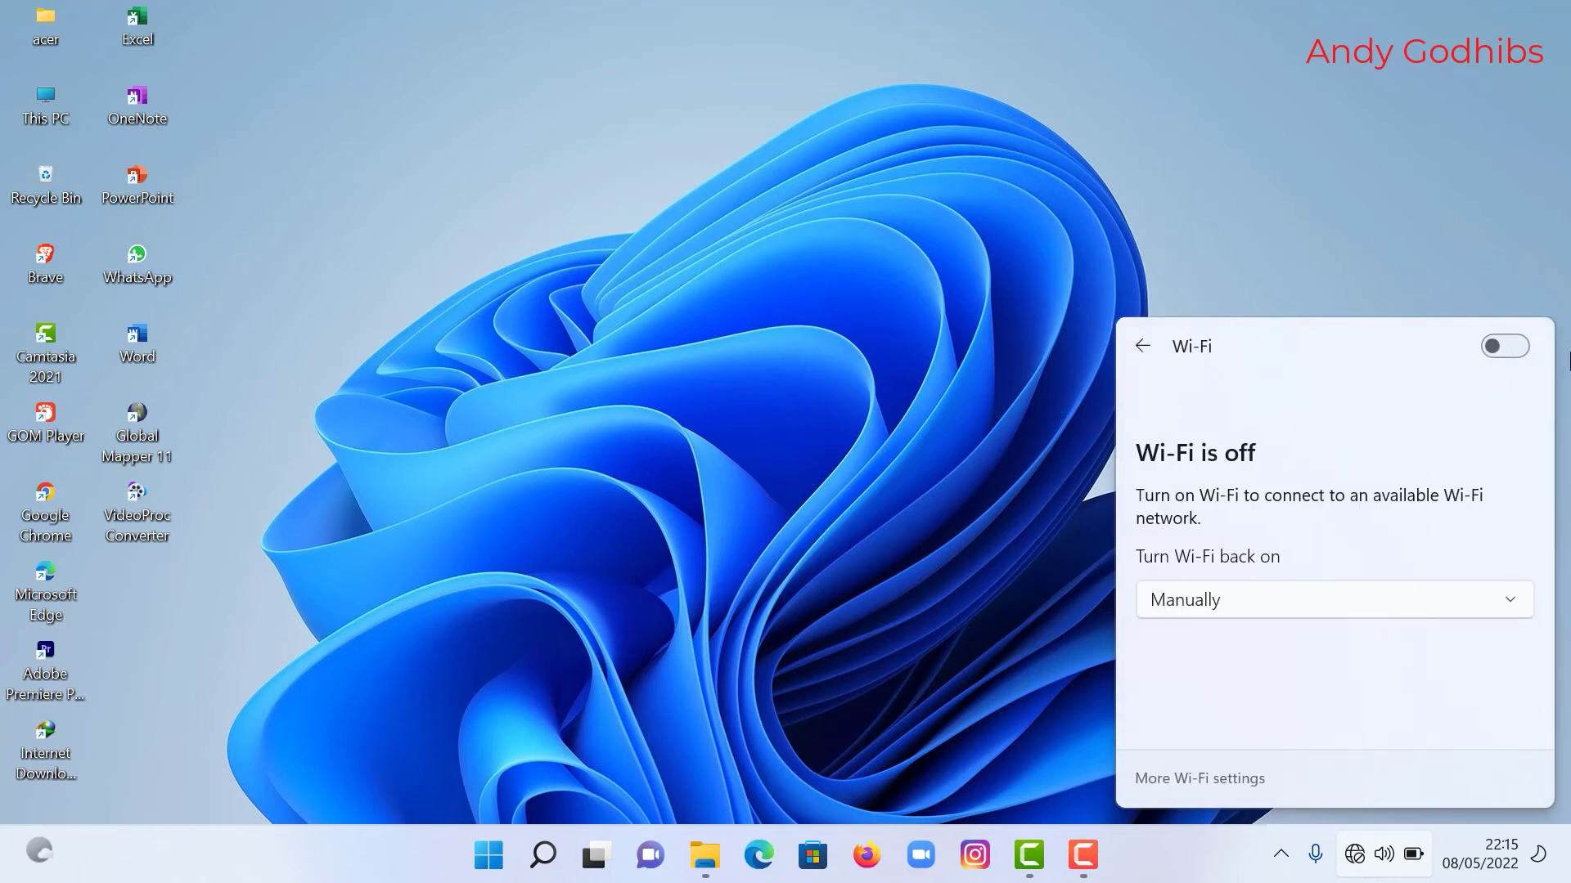
{"action": "left_click", "coordinate": [1508, 342]}
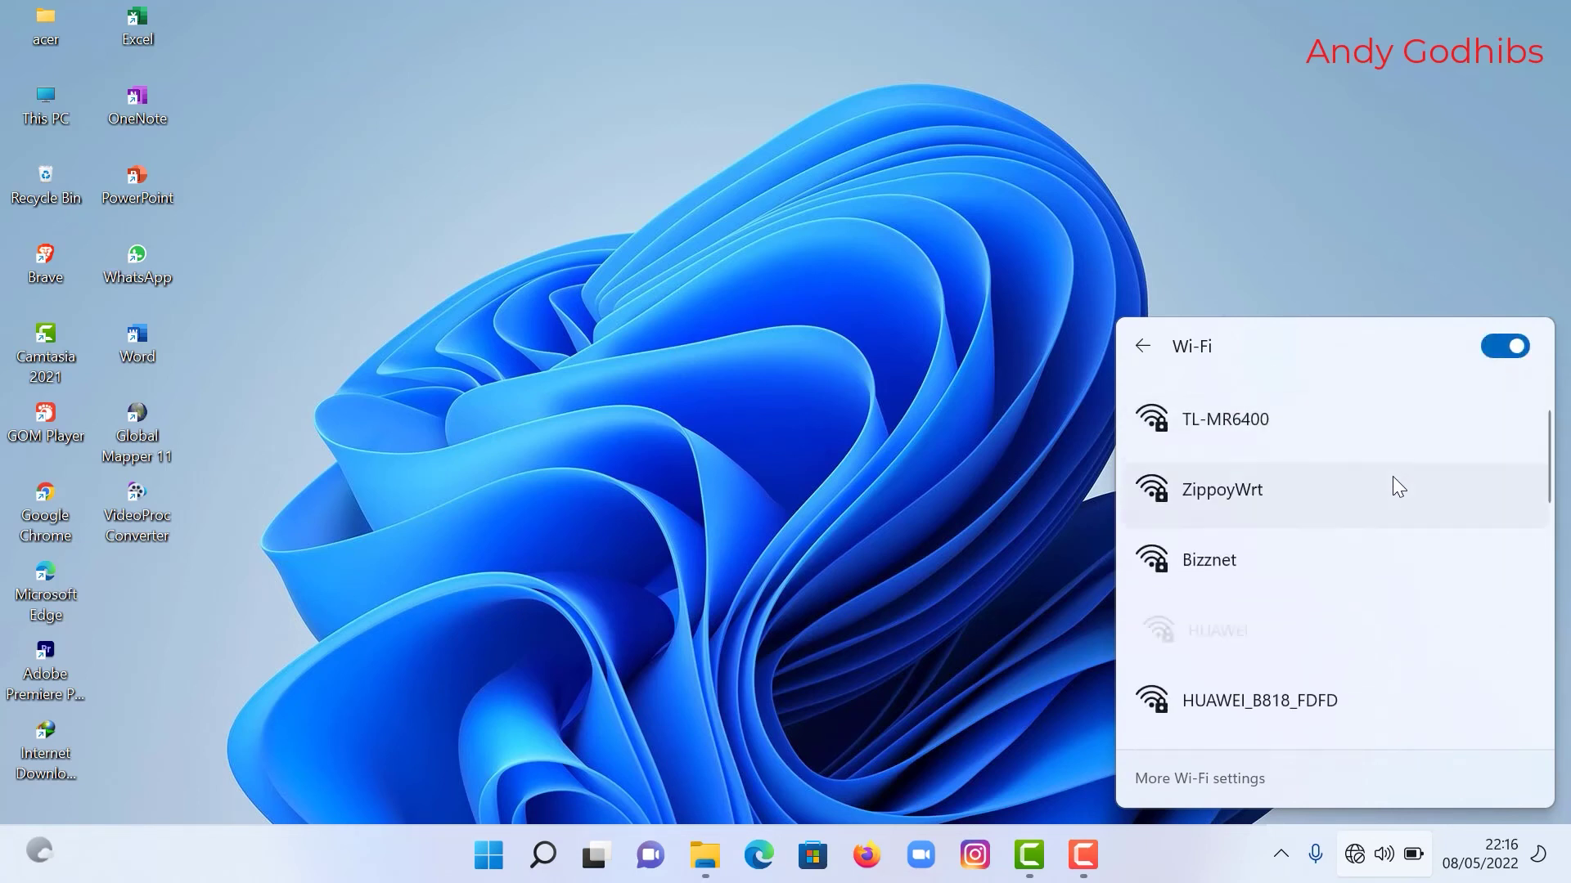
{"action": "scroll", "coordinate": [1393, 475], "scroll_direction": "down", "scroll_amount": 1}
{"action": "scroll", "coordinate": [1392, 482], "scroll_direction": "down", "scroll_amount": 1}
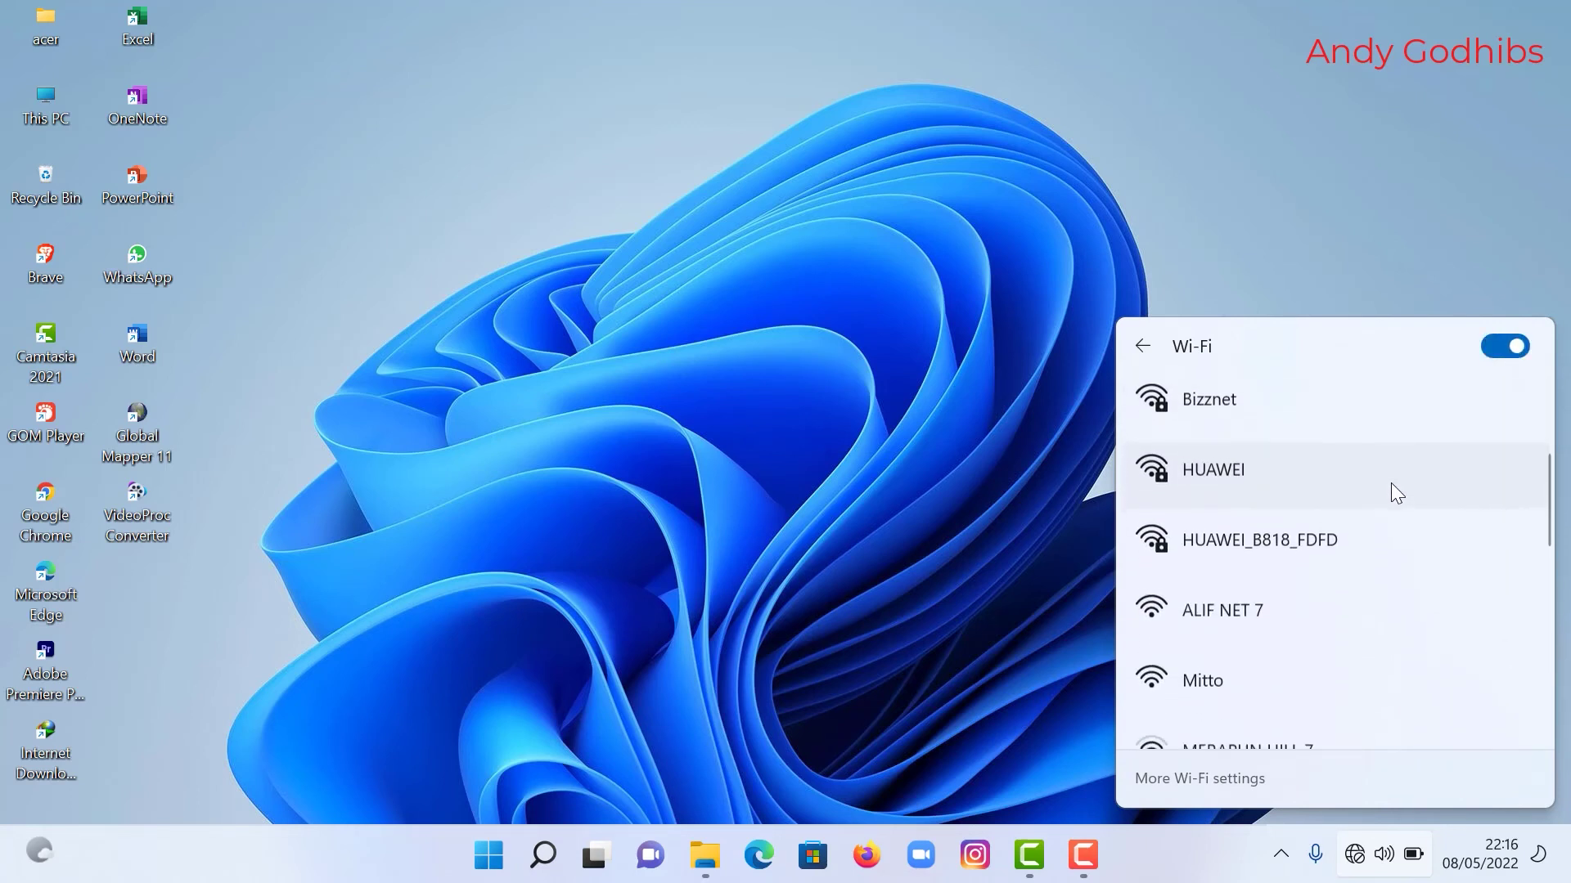
{"action": "left_click", "coordinate": [1240, 608]}
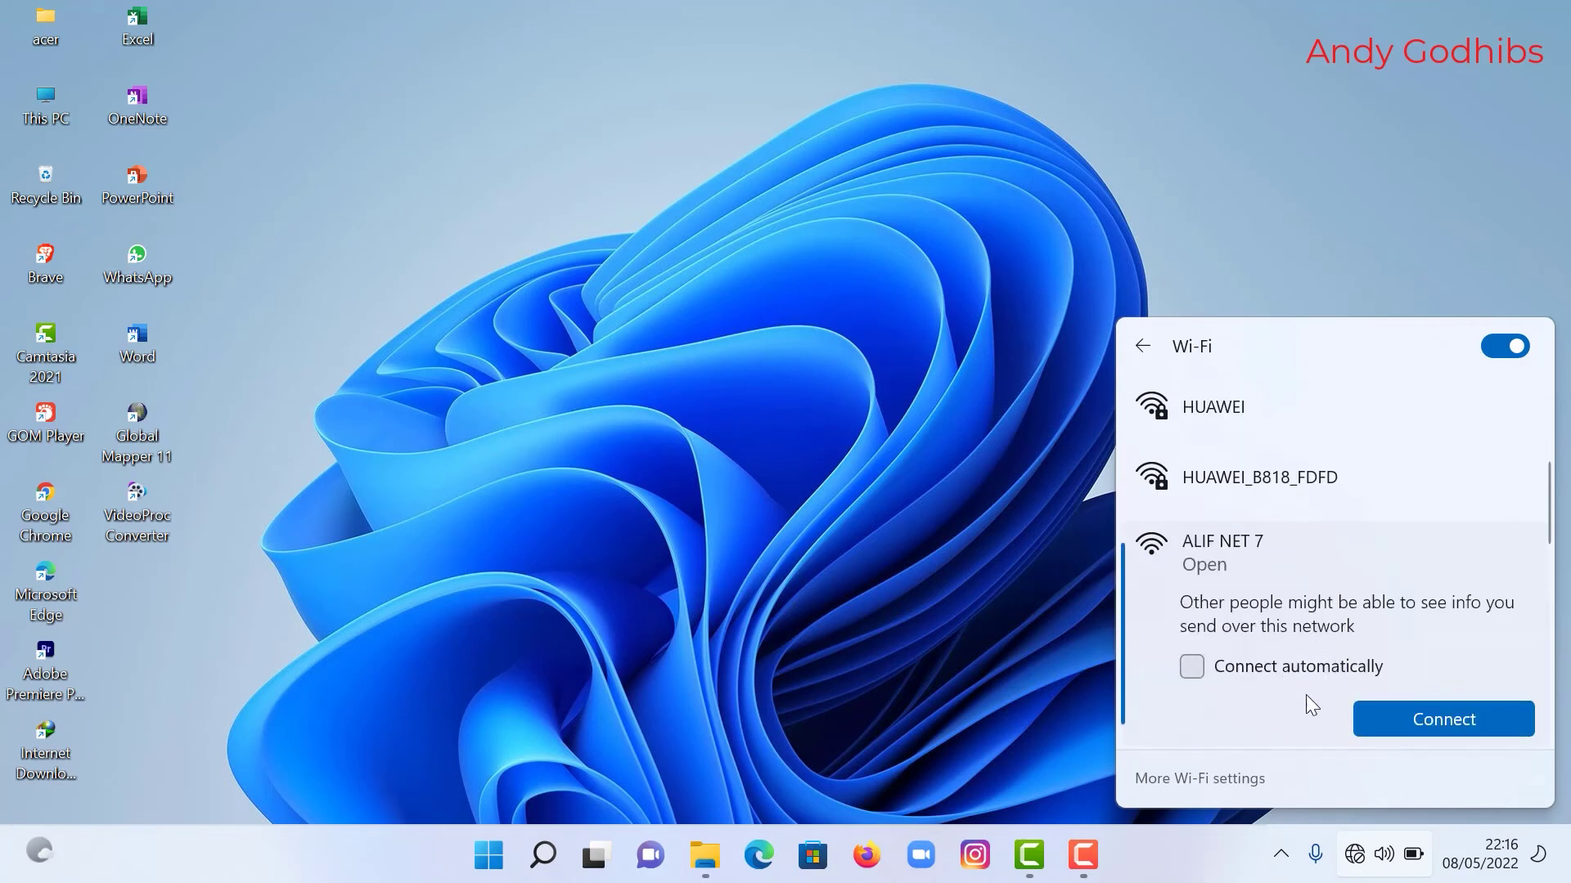
{"action": "left_click", "coordinate": [1390, 712]}
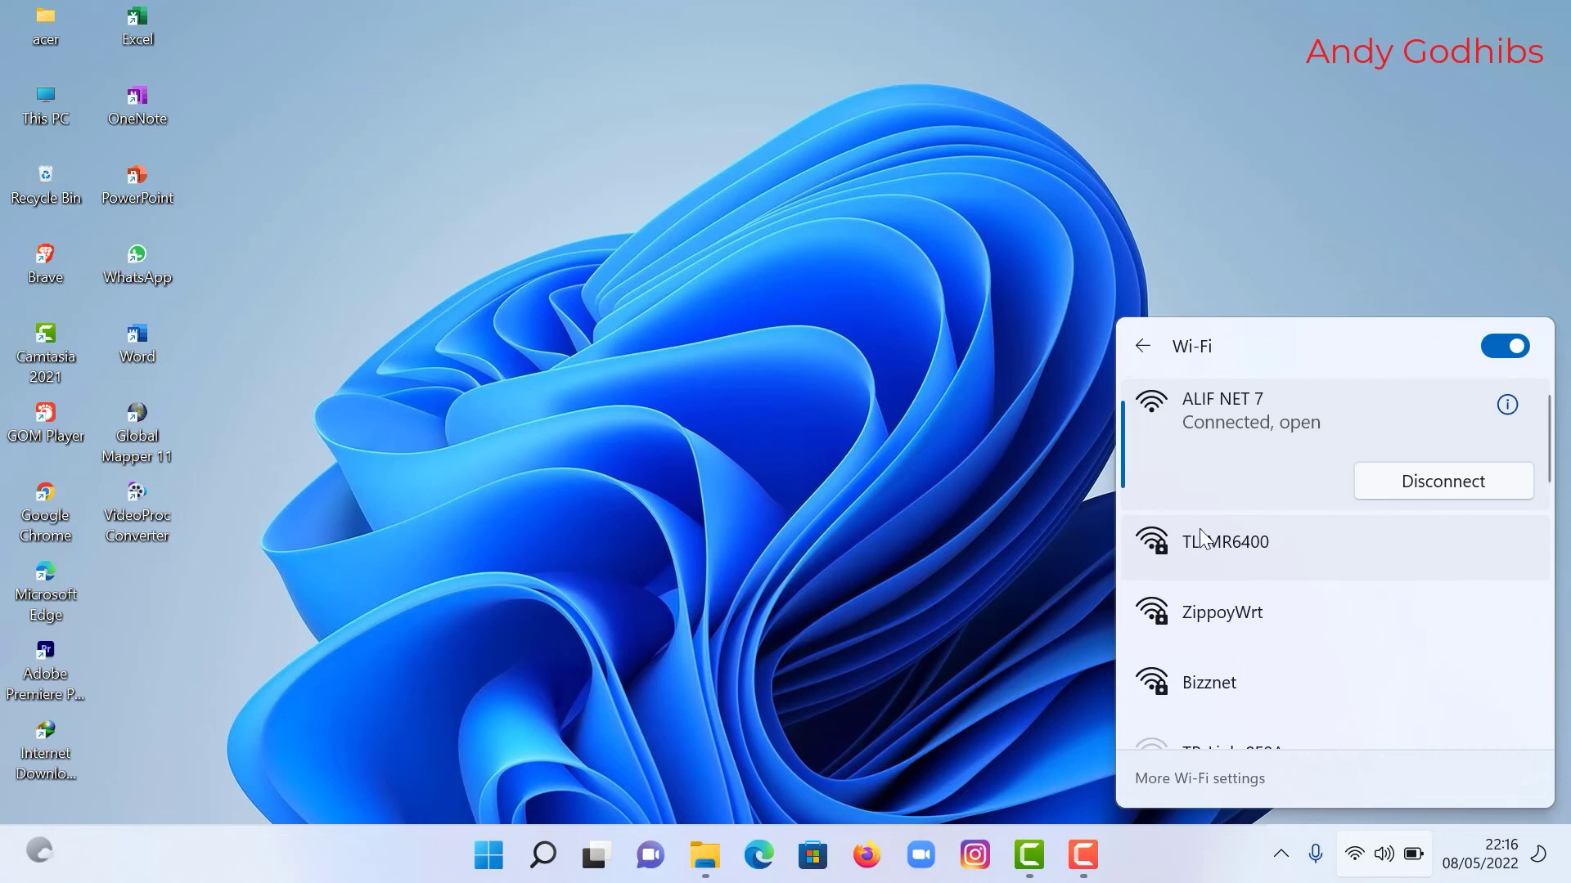
{"action": "left_click", "coordinate": [1027, 475]}
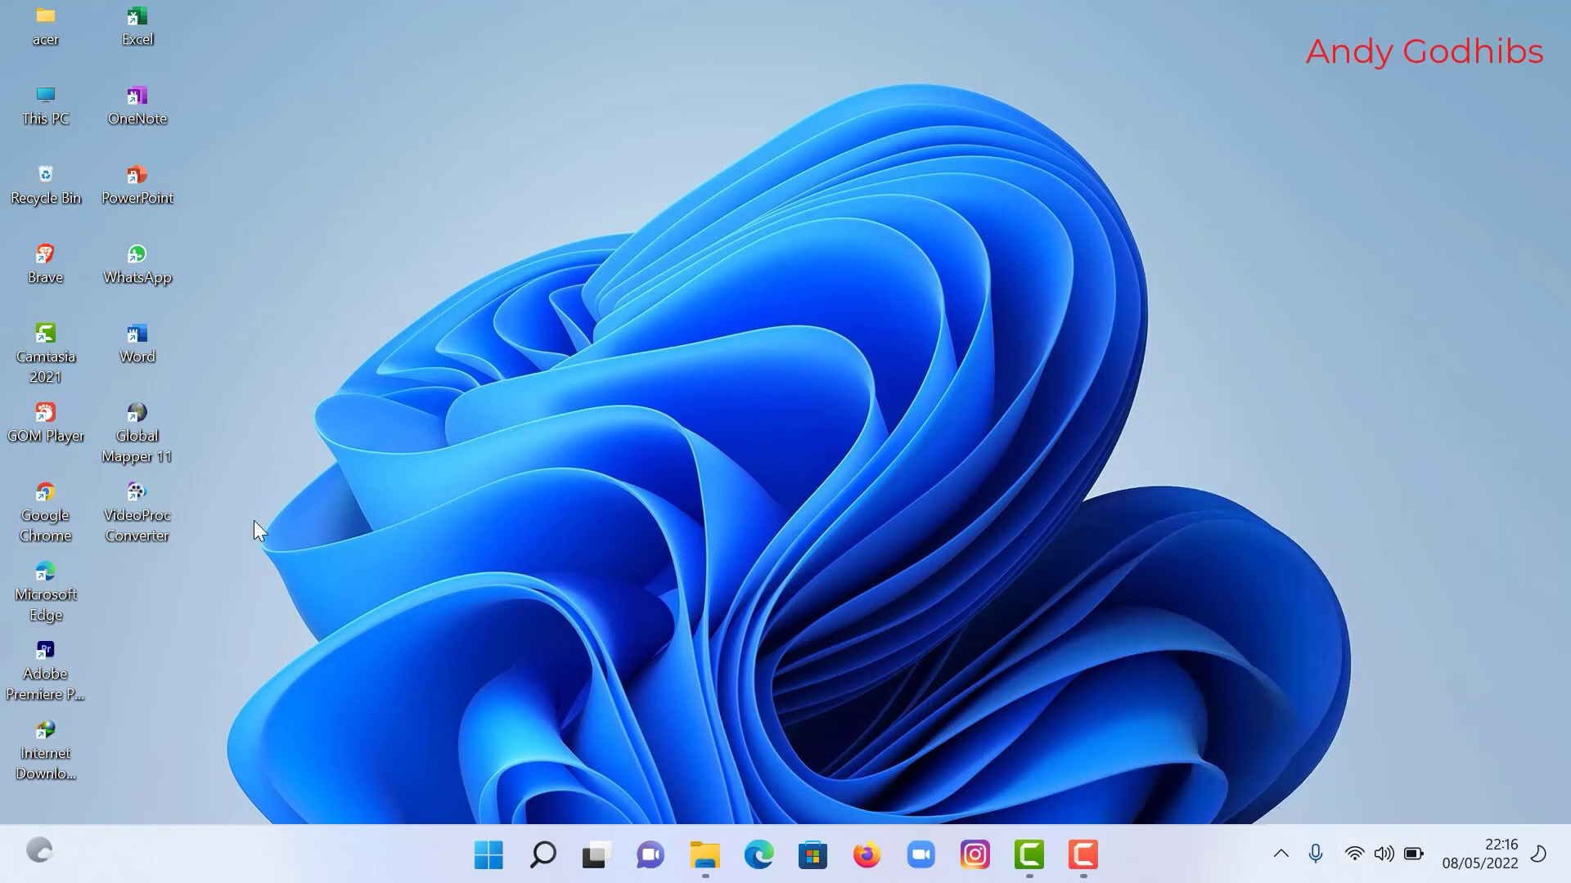
Step: In Chrome, play the Marjinal - Negri Ngeri guitar cover on YouTube, then close Chrome
{"action": "double_click", "coordinate": [32, 494]}
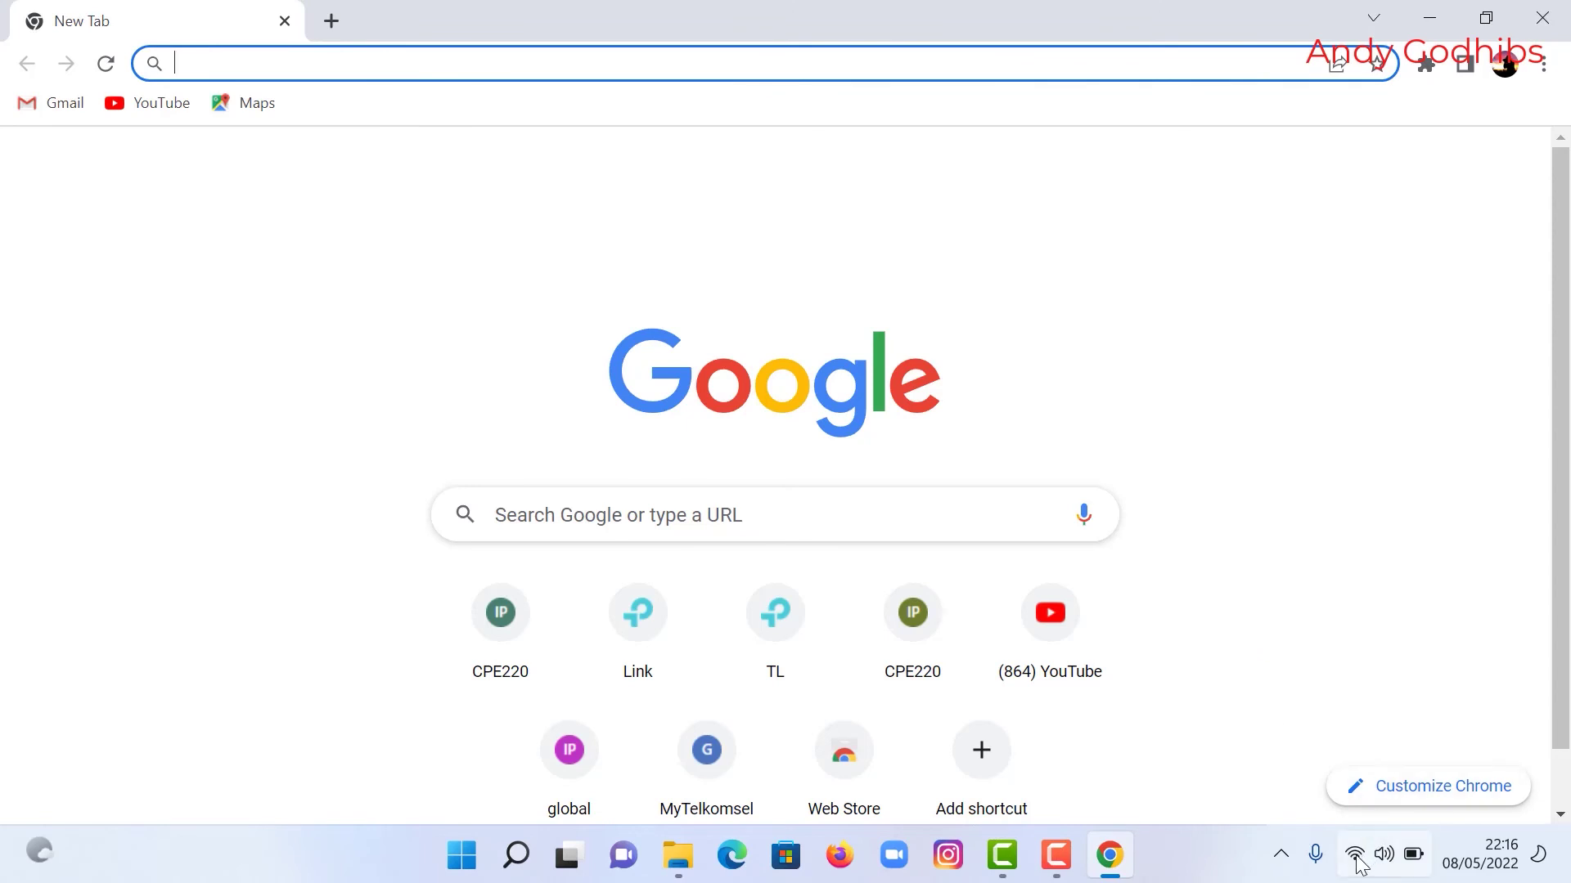
{"action": "left_click", "coordinate": [164, 107]}
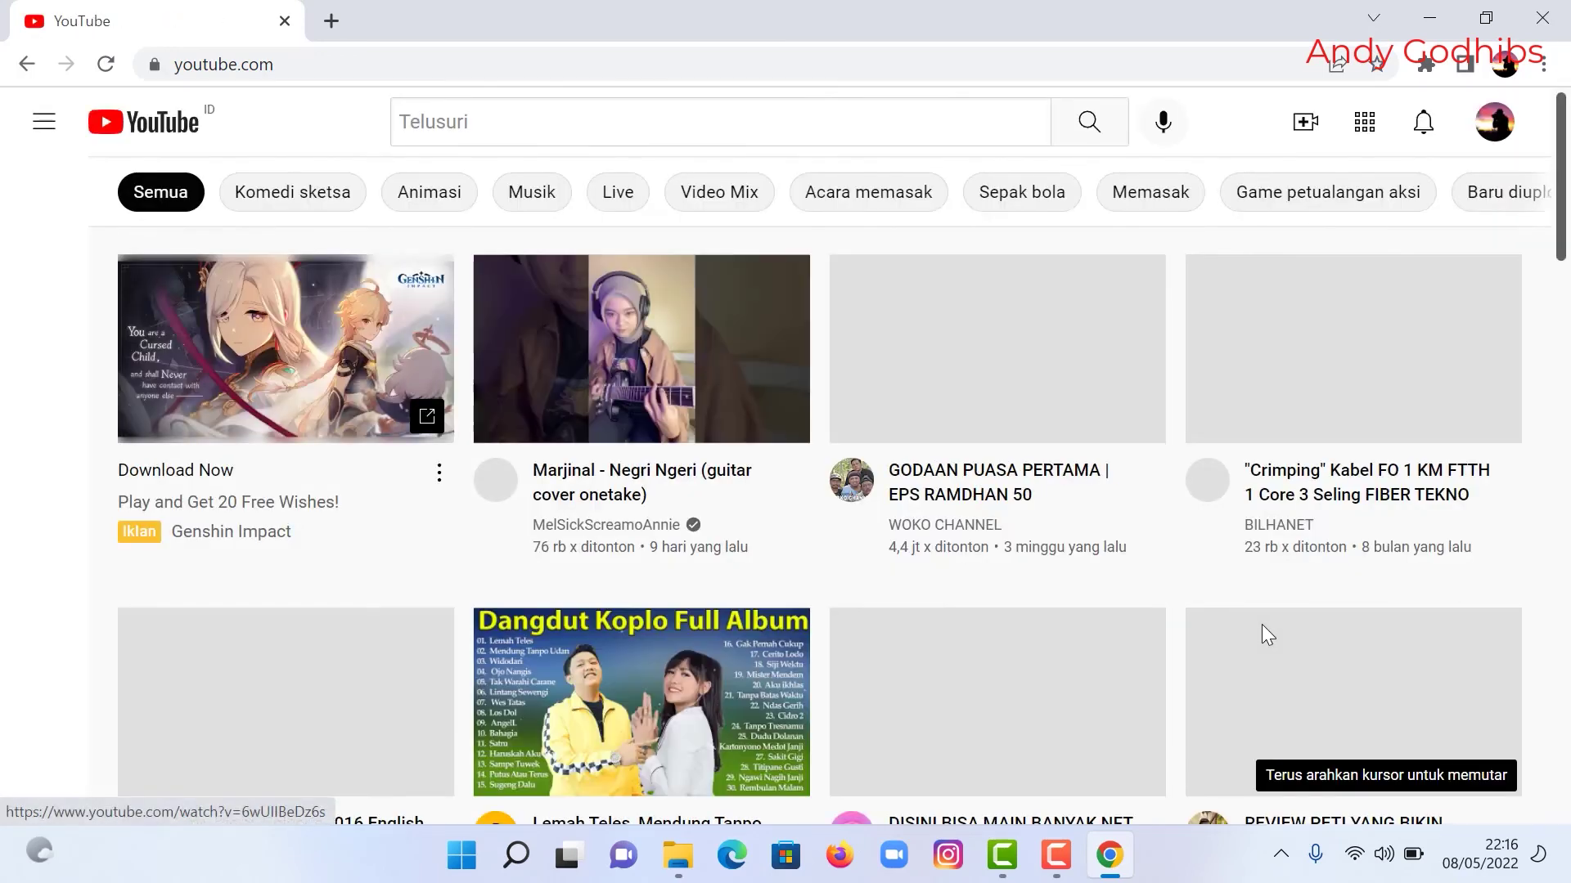
{"action": "scroll", "coordinate": [1110, 612], "scroll_direction": "down", "scroll_amount": 7}
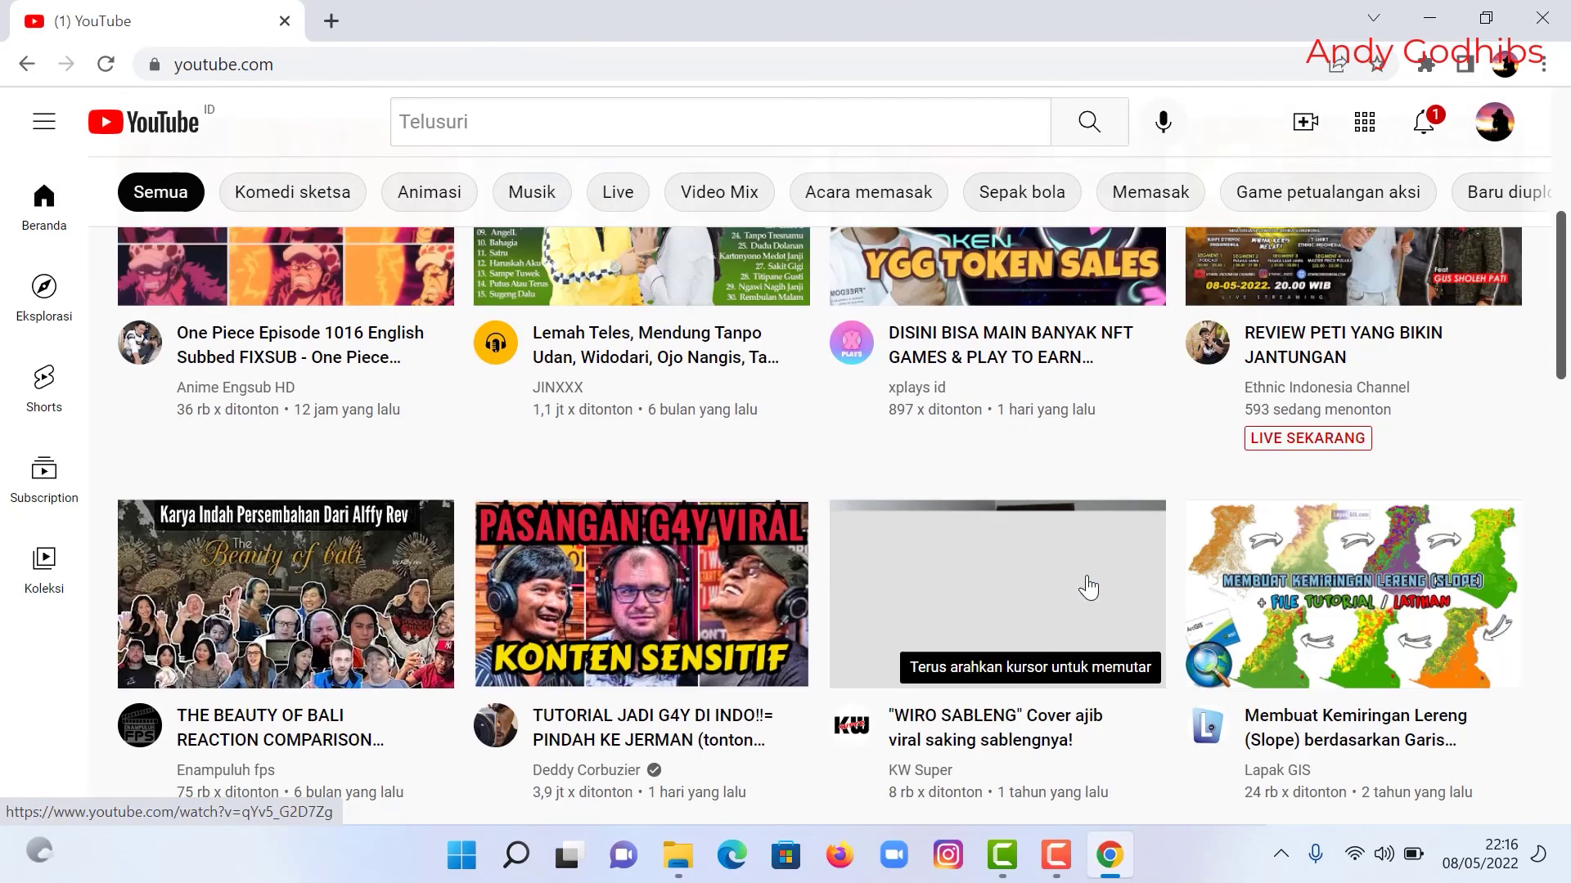
{"action": "scroll", "coordinate": [1088, 587], "scroll_direction": "down", "scroll_amount": 2}
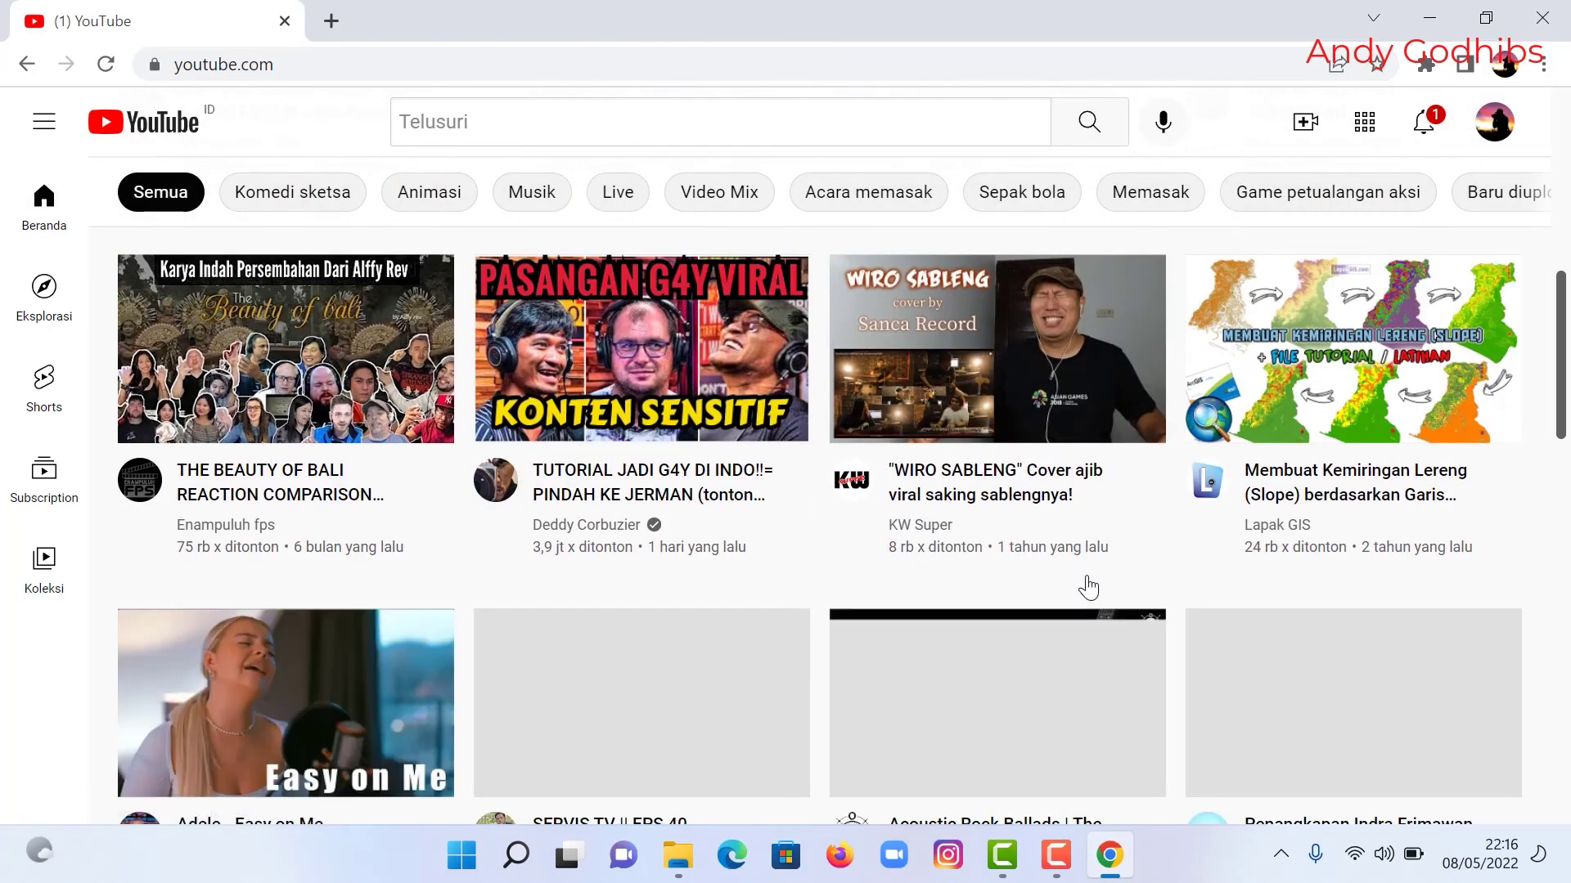
{"action": "scroll", "coordinate": [1088, 587], "scroll_direction": "up", "scroll_amount": 9}
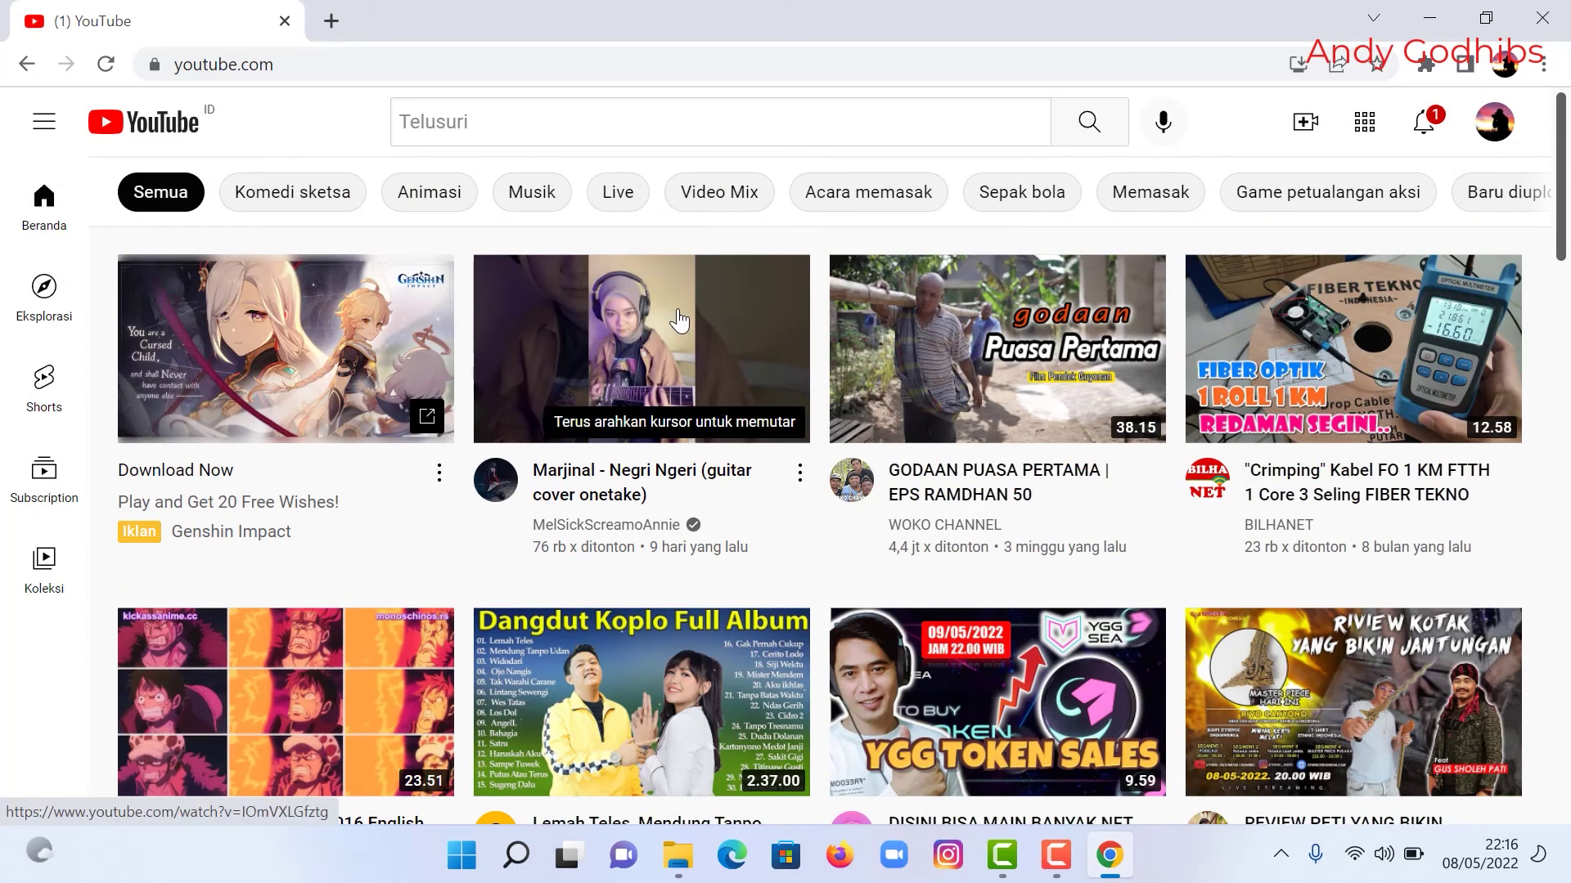
{"action": "left_click", "coordinate": [711, 373]}
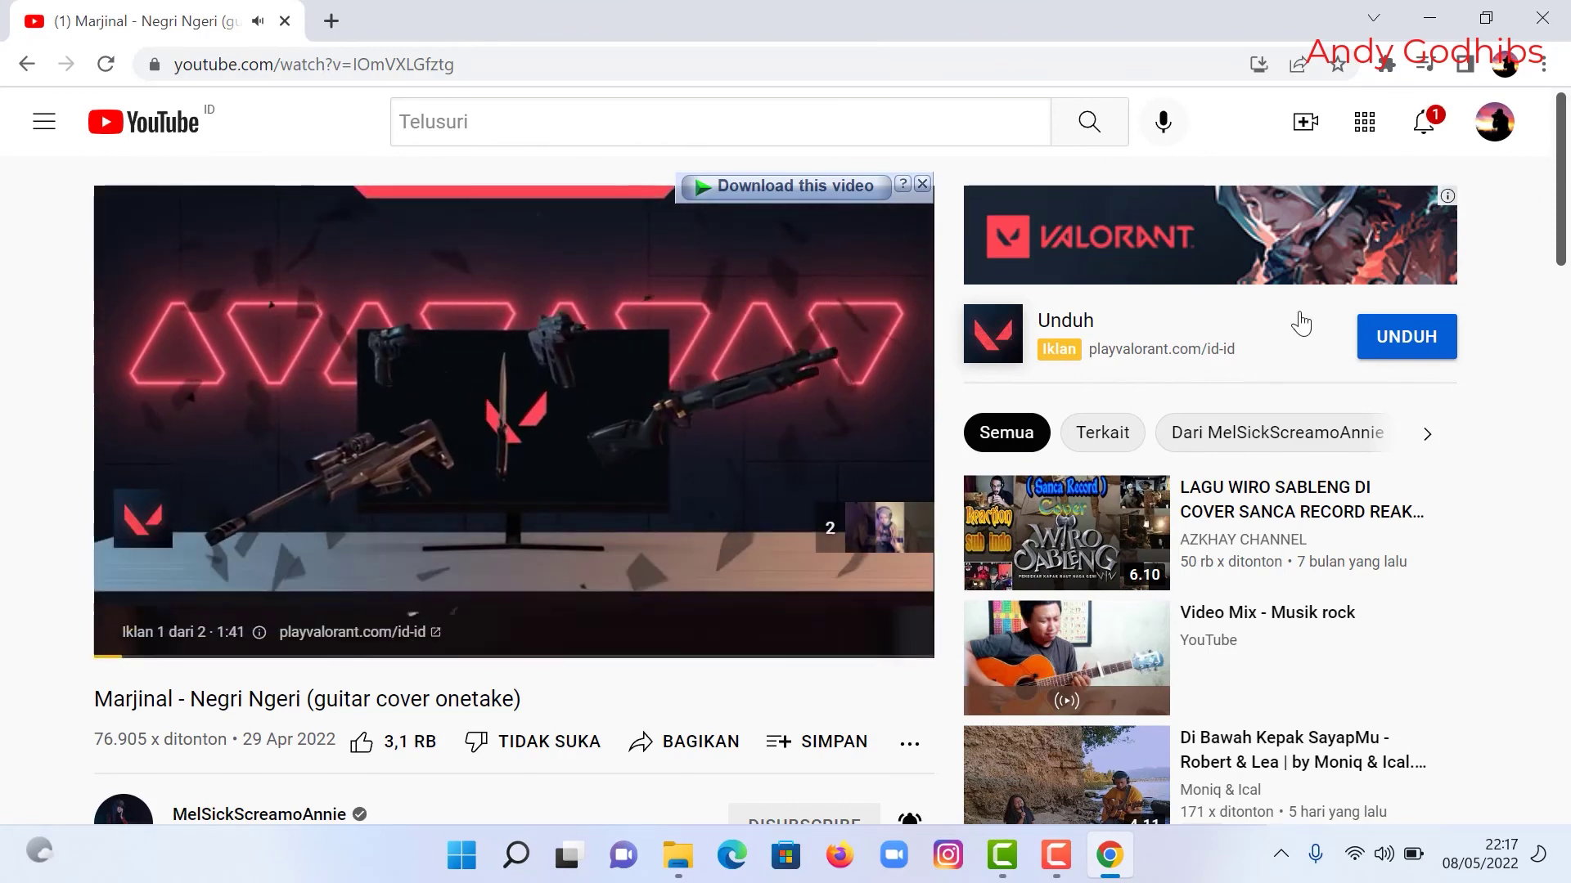
{"action": "key", "text": "alt+F4"}
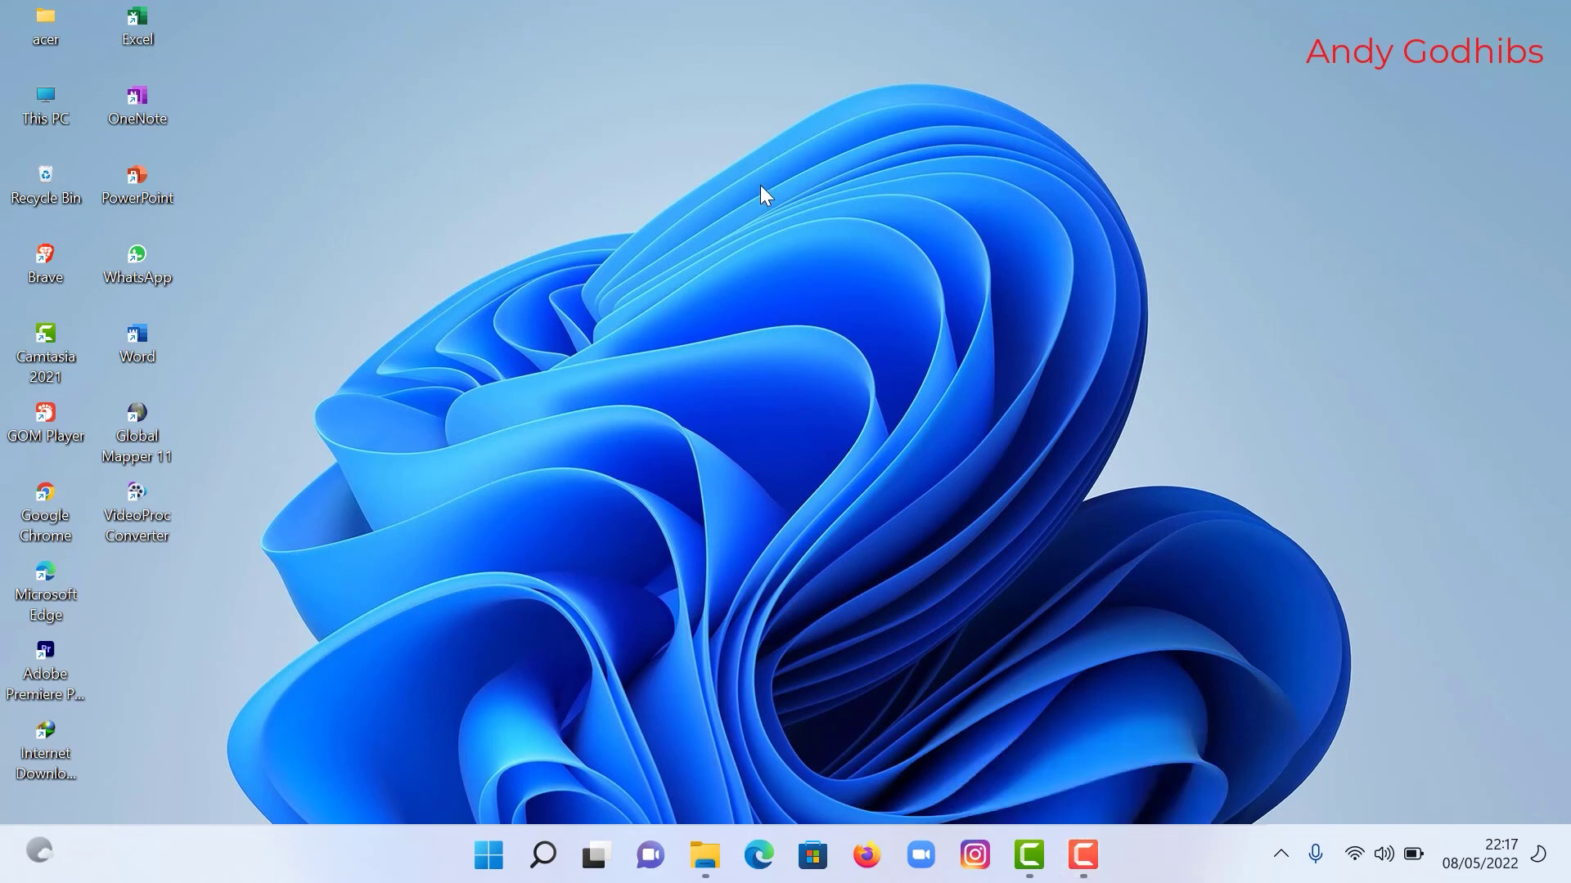
{"action": "left_click", "coordinate": [1358, 855]}
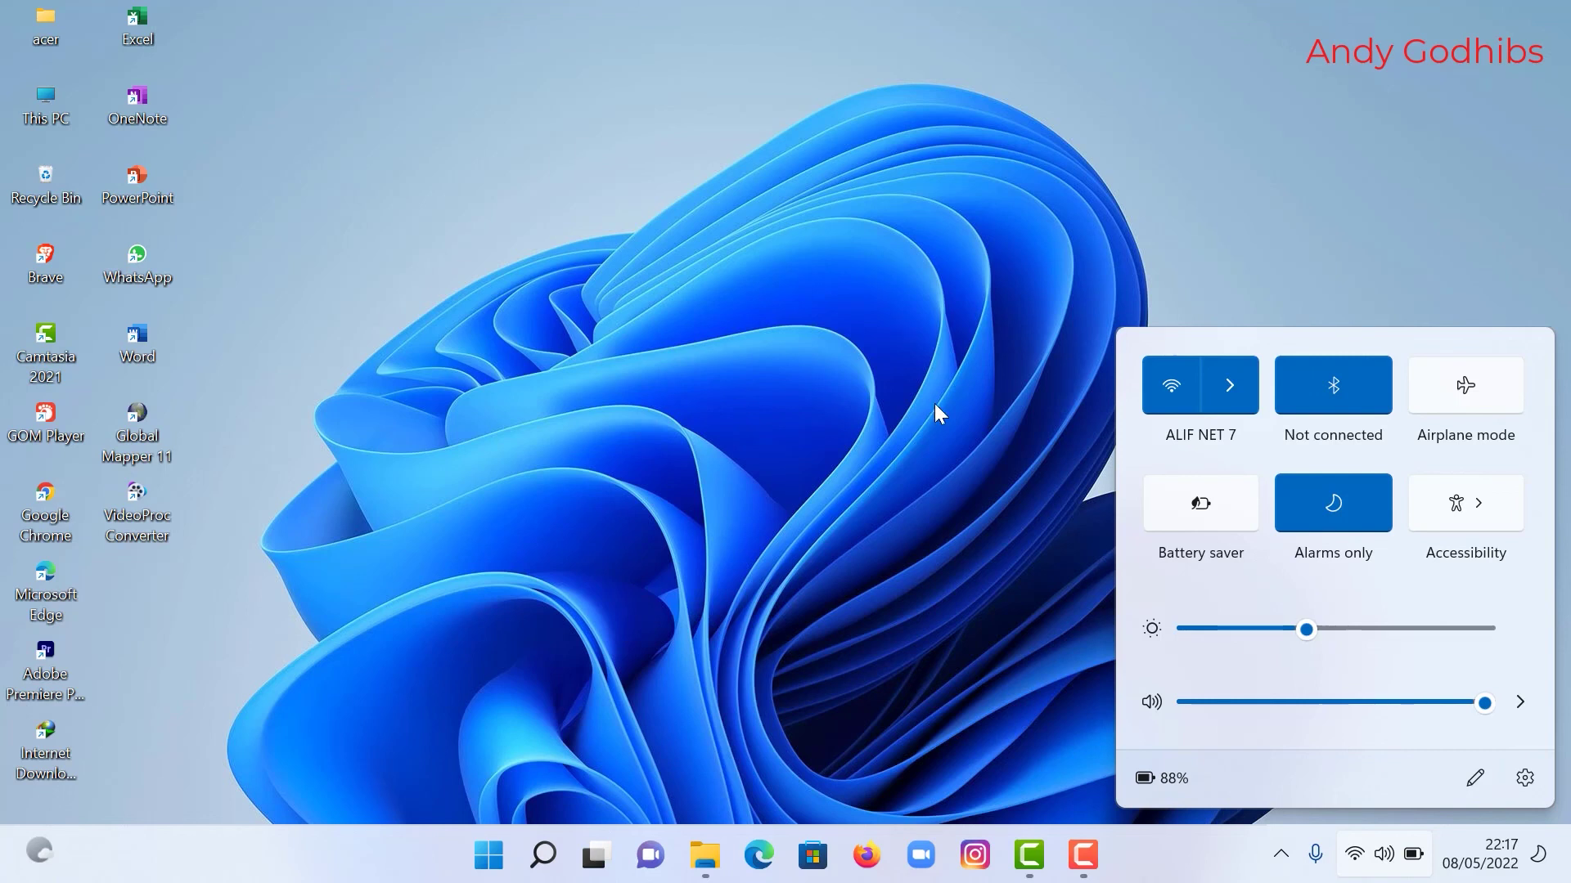
{"action": "left_click", "coordinate": [883, 458]}
{"action": "right_click", "coordinate": [882, 293]}
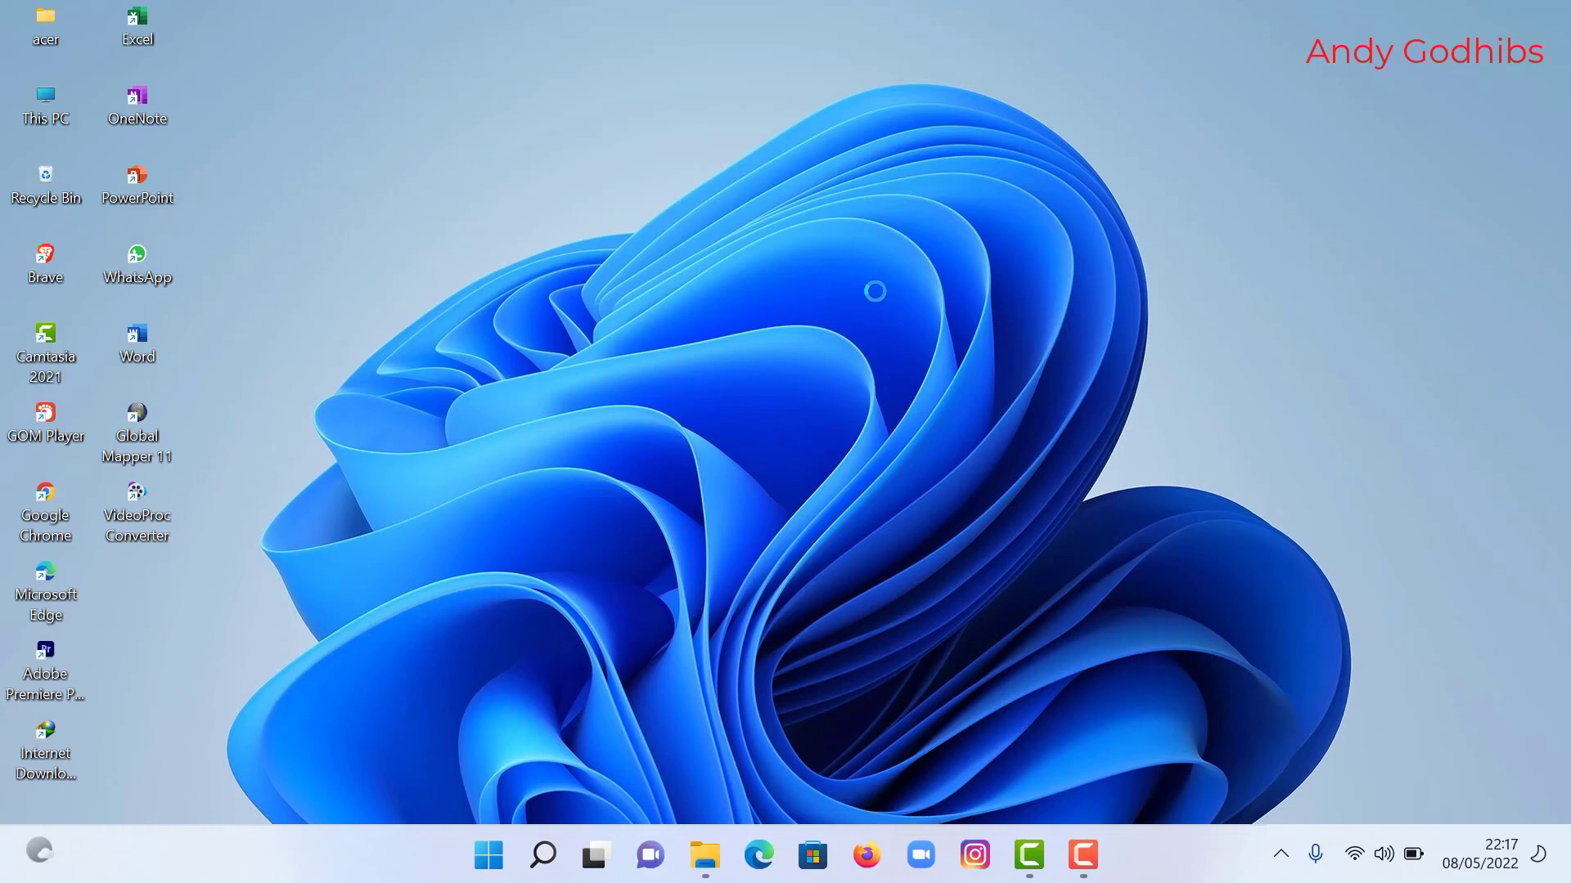
{"action": "left_click", "coordinate": [863, 332]}
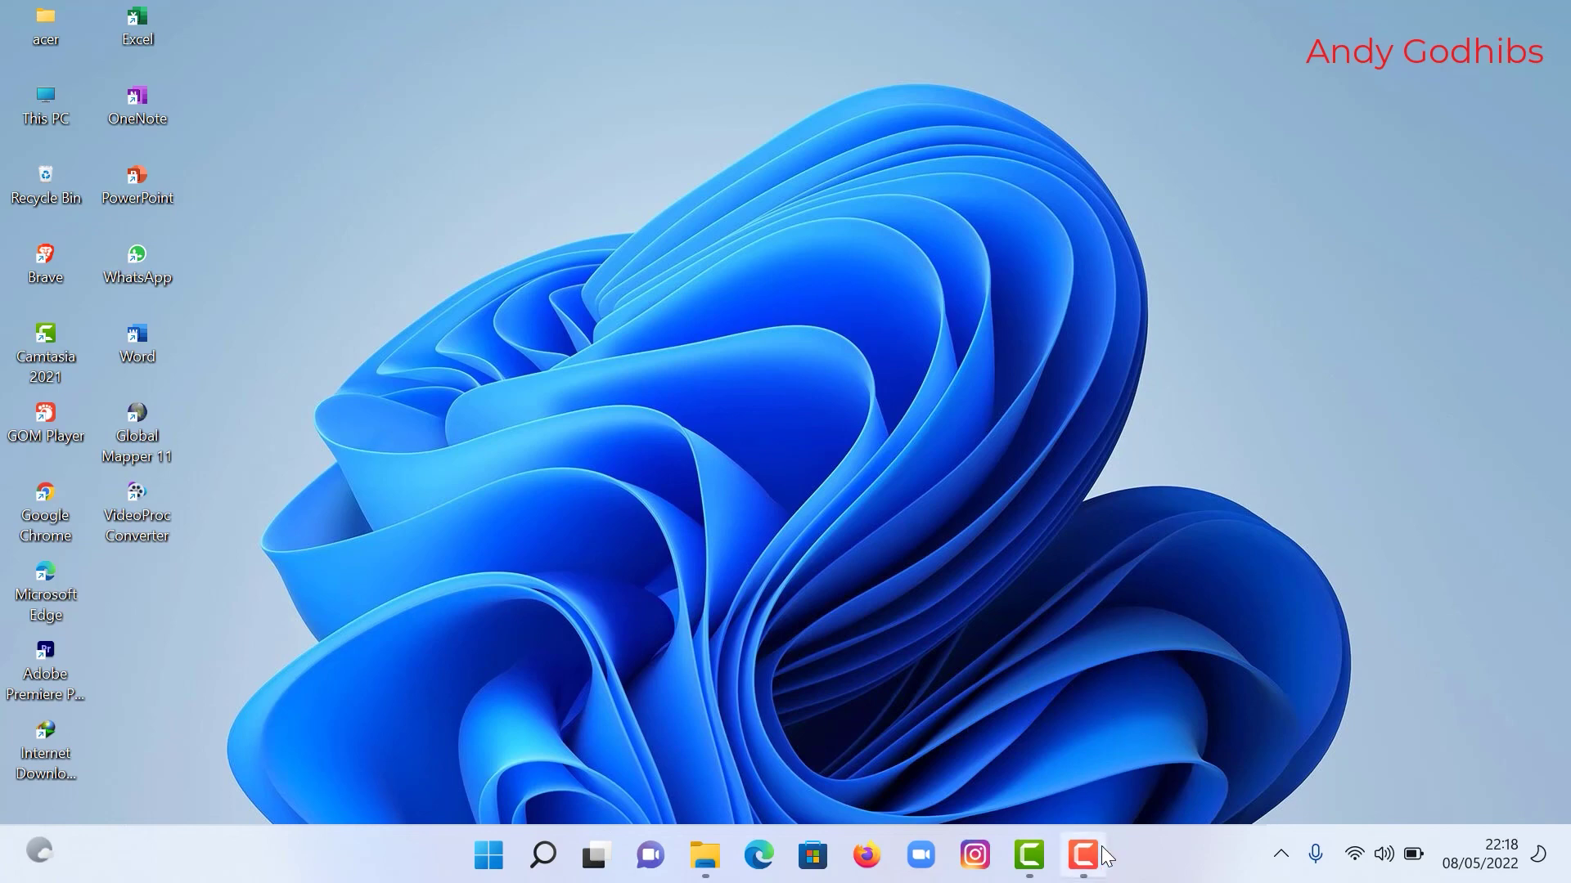
{"action": "mouse_move", "coordinate": [1101, 860]}
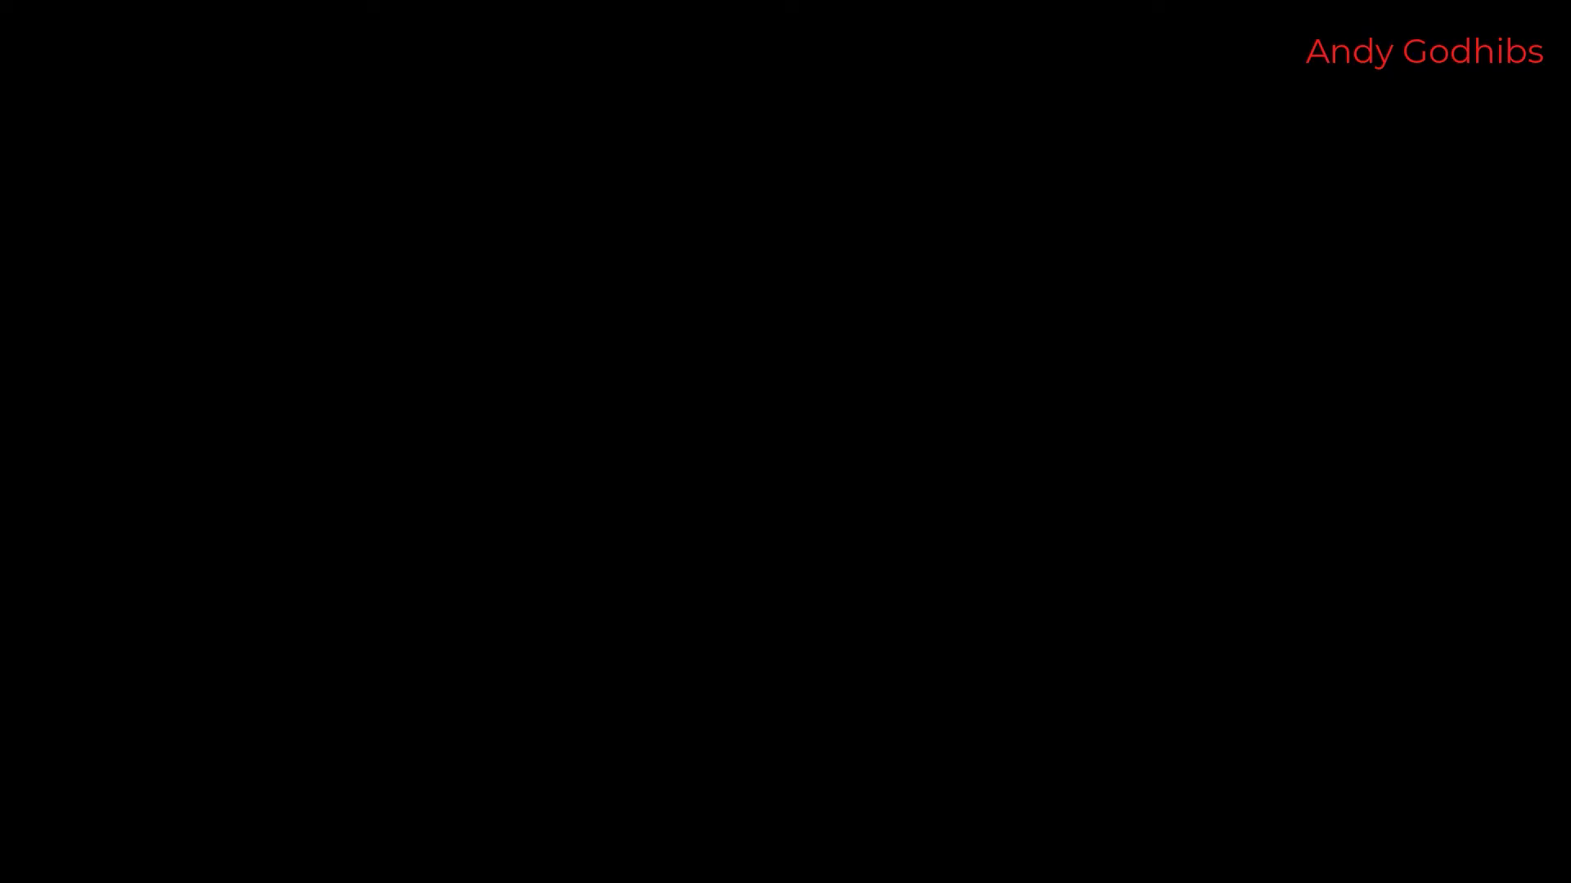